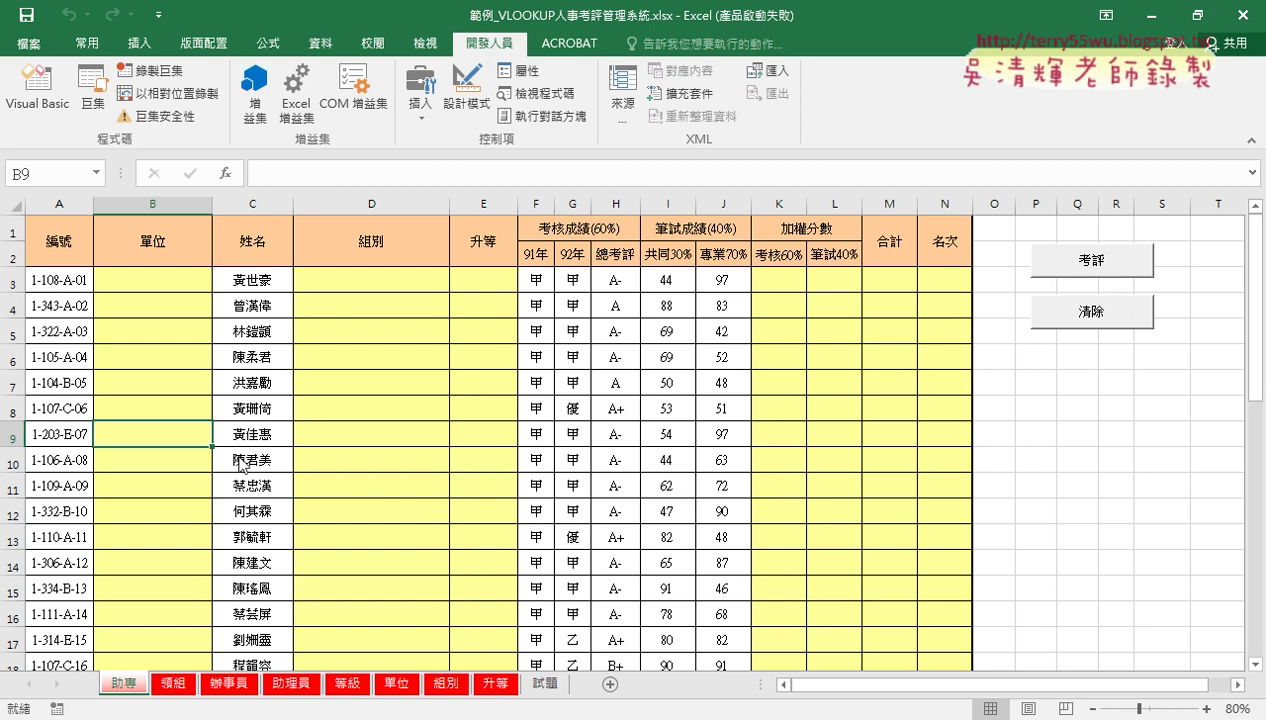
Browse the 領組 and 辦事員 sheets, then settle on 助理員 at cell B3 of the 單位 column
{"action": "left_click", "coordinate": [174, 684]}
{"action": "left_click", "coordinate": [227, 684]}
{"action": "left_click", "coordinate": [293, 684]}
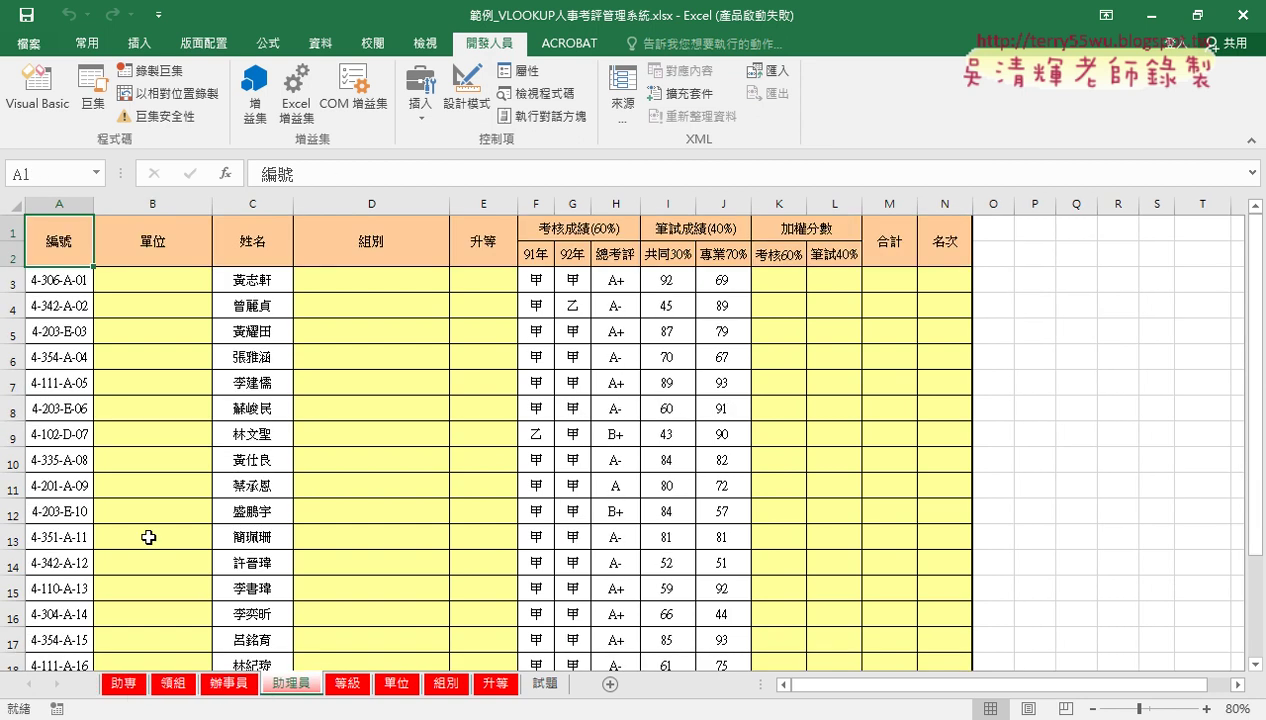
{"action": "left_click", "coordinate": [170, 277]}
{"action": "scroll", "coordinate": [399, 429], "scroll_direction": "down", "scroll_amount": 4}
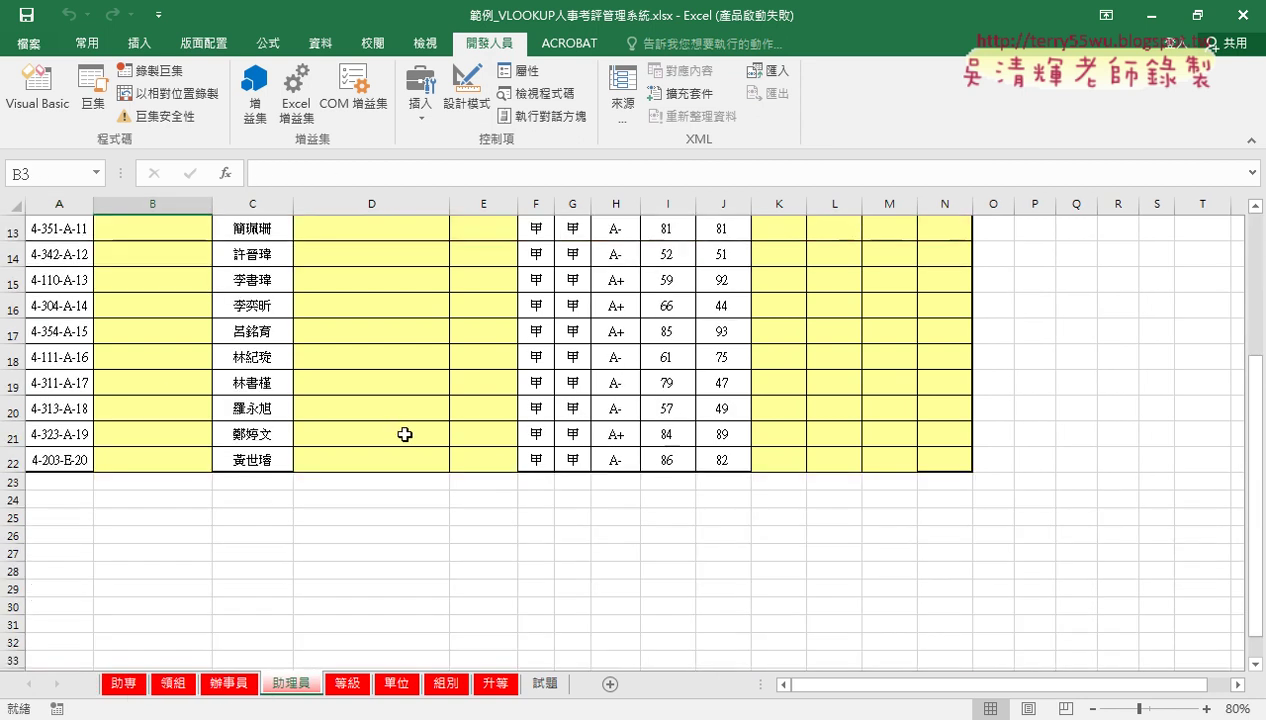
{"action": "scroll", "coordinate": [405, 433], "scroll_direction": "up", "scroll_amount": 3}
{"action": "scroll", "coordinate": [405, 433], "scroll_direction": "up", "scroll_amount": 1}
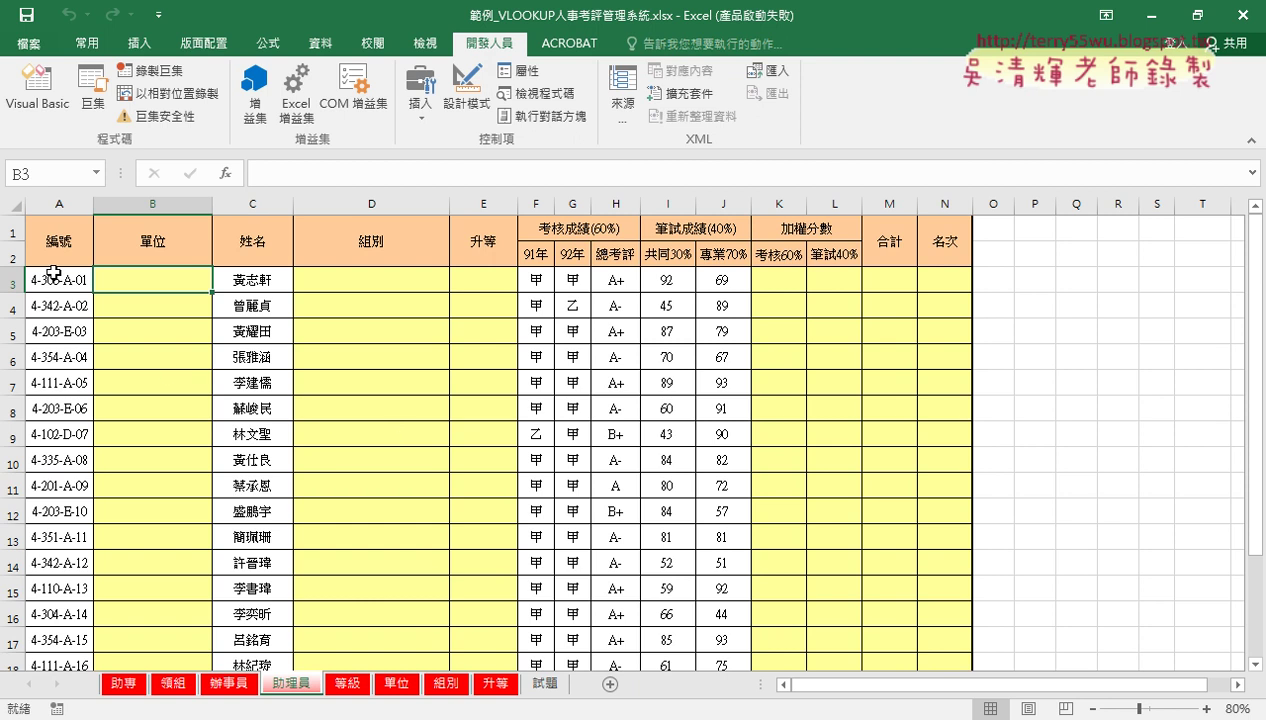
{"action": "left_click", "coordinate": [37, 90]}
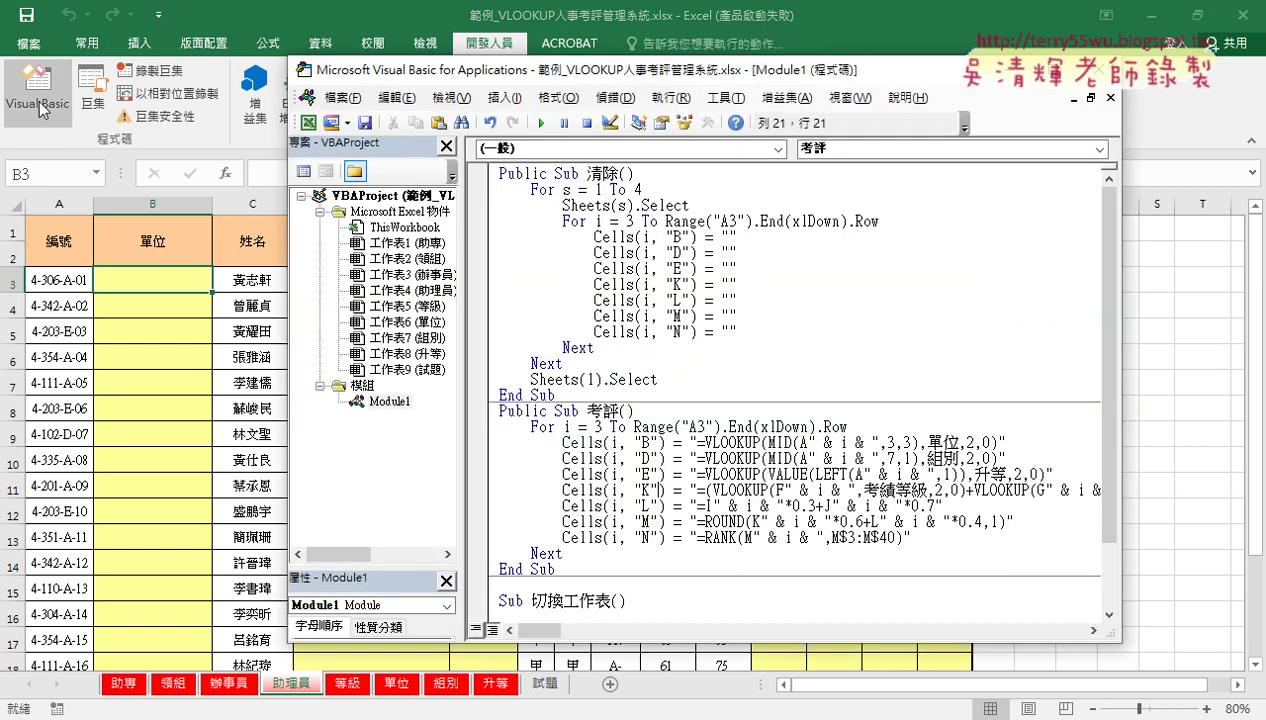
{"action": "left_click_drag", "start_coordinate": [880, 221], "coordinate": [665, 221]}
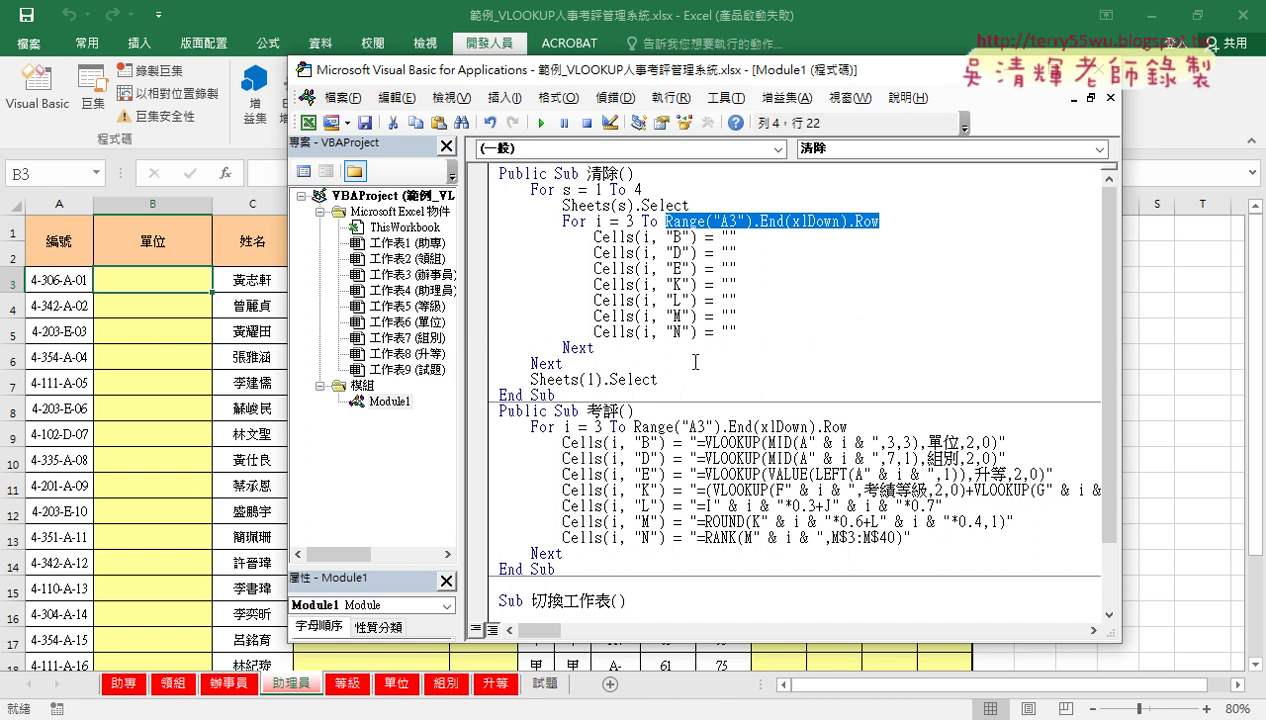
{"action": "left_click_drag", "start_coordinate": [738, 331], "coordinate": [500, 237]}
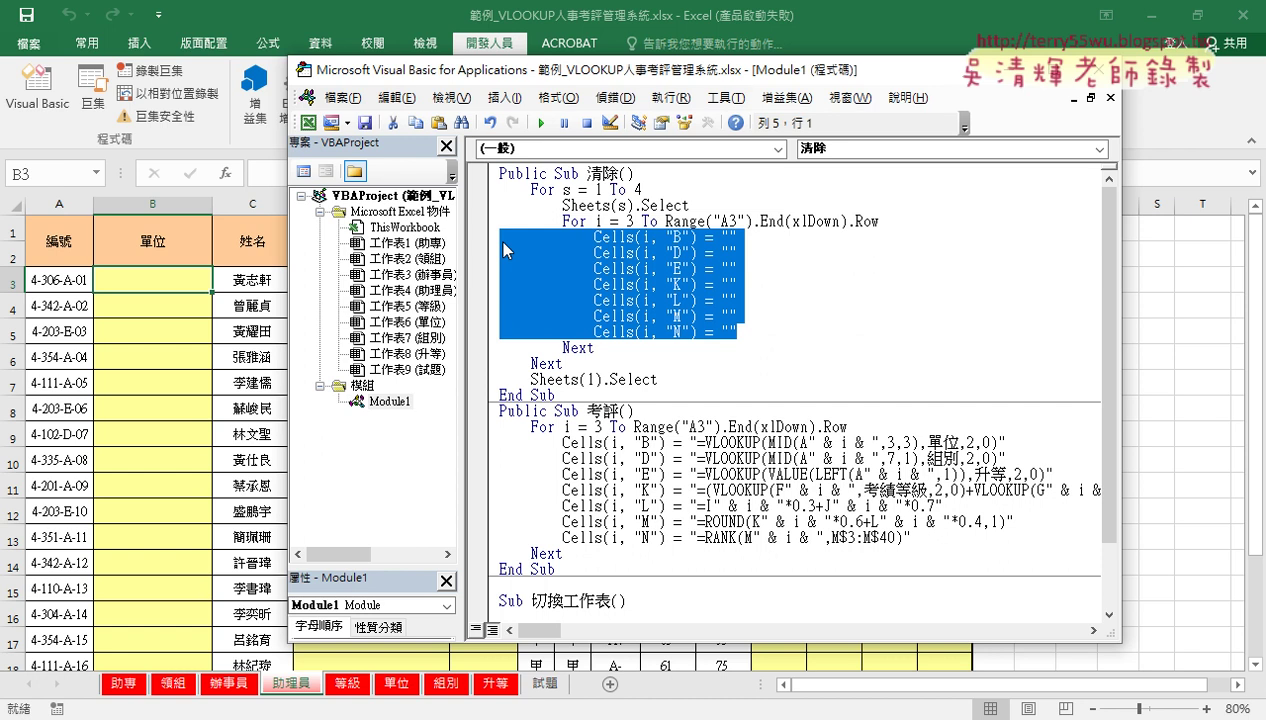
{"action": "scroll", "coordinate": [558, 301], "scroll_direction": "down", "scroll_amount": 2}
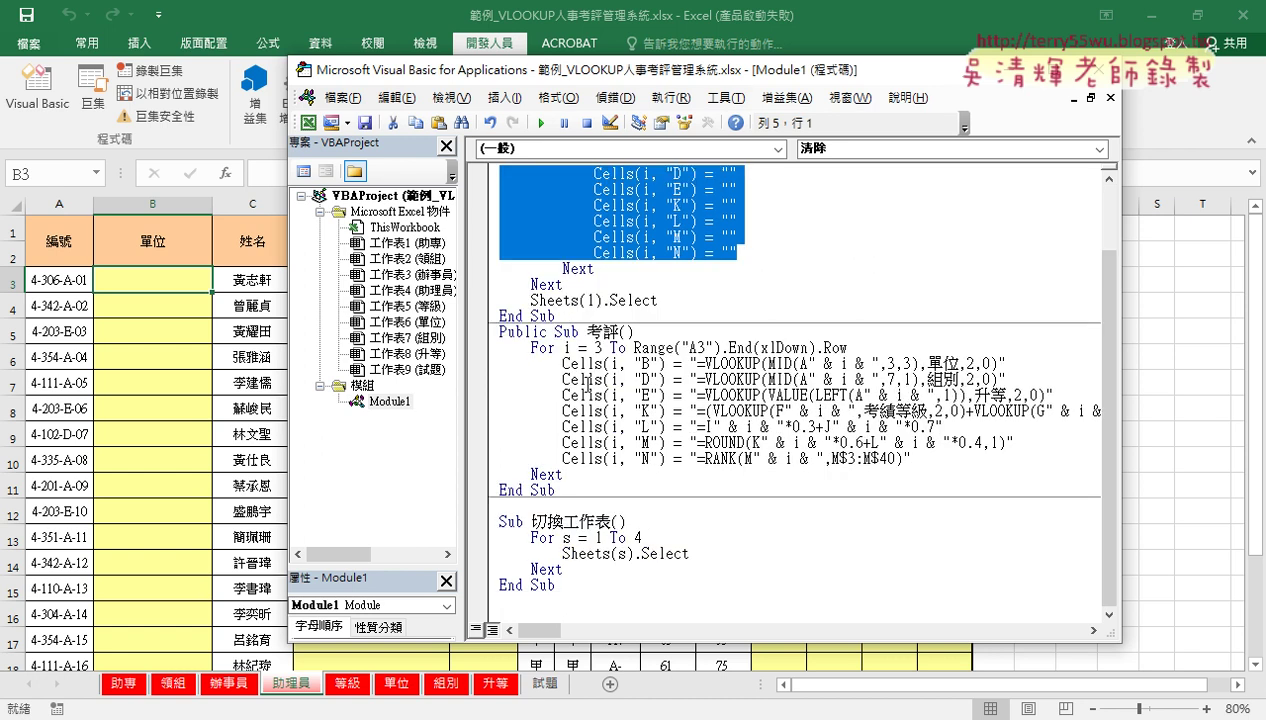
{"action": "left_click", "coordinate": [568, 569]}
{"action": "left_click_drag", "start_coordinate": [571, 572], "coordinate": [482, 540]}
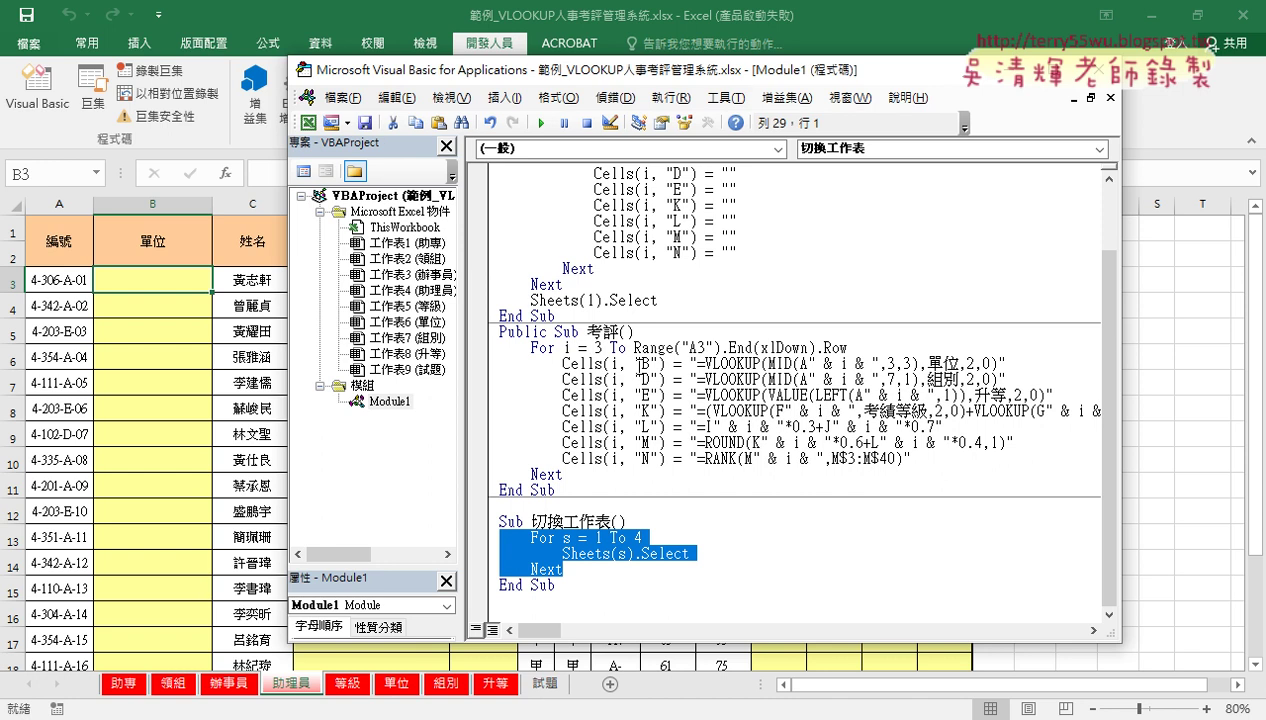
{"action": "scroll", "coordinate": [637, 363], "scroll_direction": "up", "scroll_amount": 2}
{"action": "scroll", "coordinate": [637, 365], "scroll_direction": "down", "scroll_amount": 1}
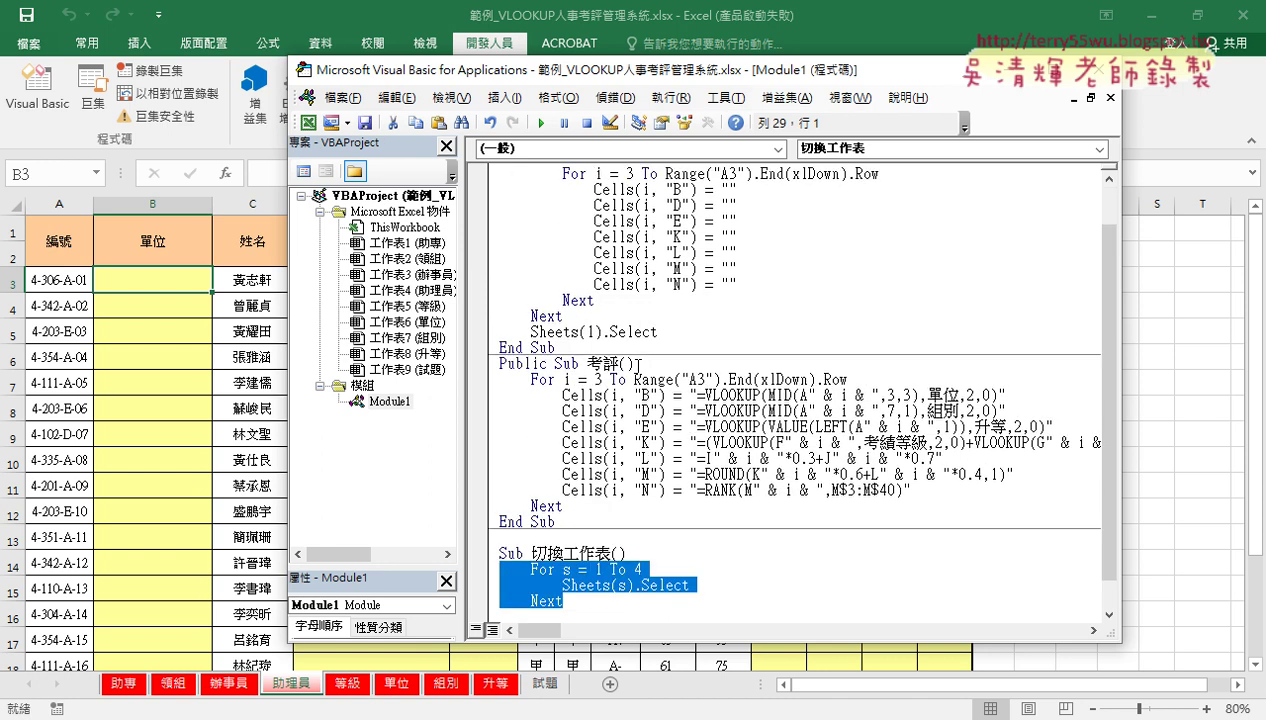
{"action": "left_click", "coordinate": [647, 365]}
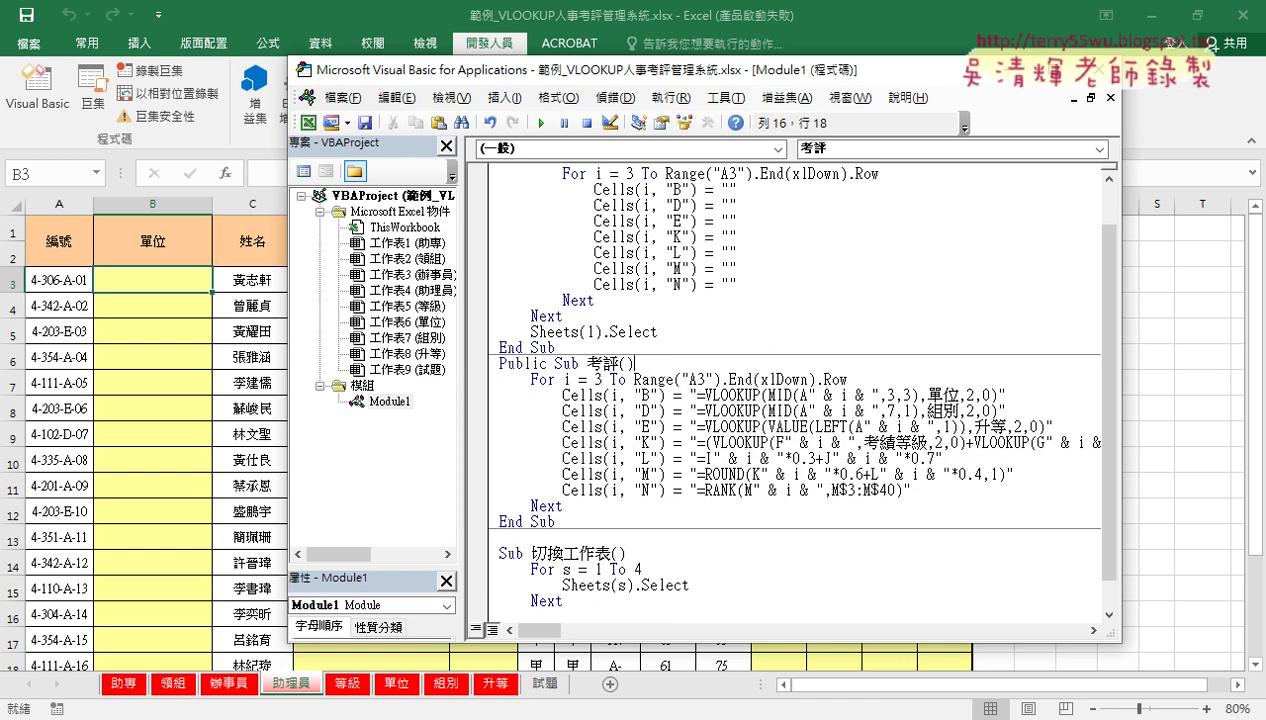
Place the For s = 1 To 4 / Sheets(s).Select loop under the 考評 header
{"action": "key", "text": "Return"}
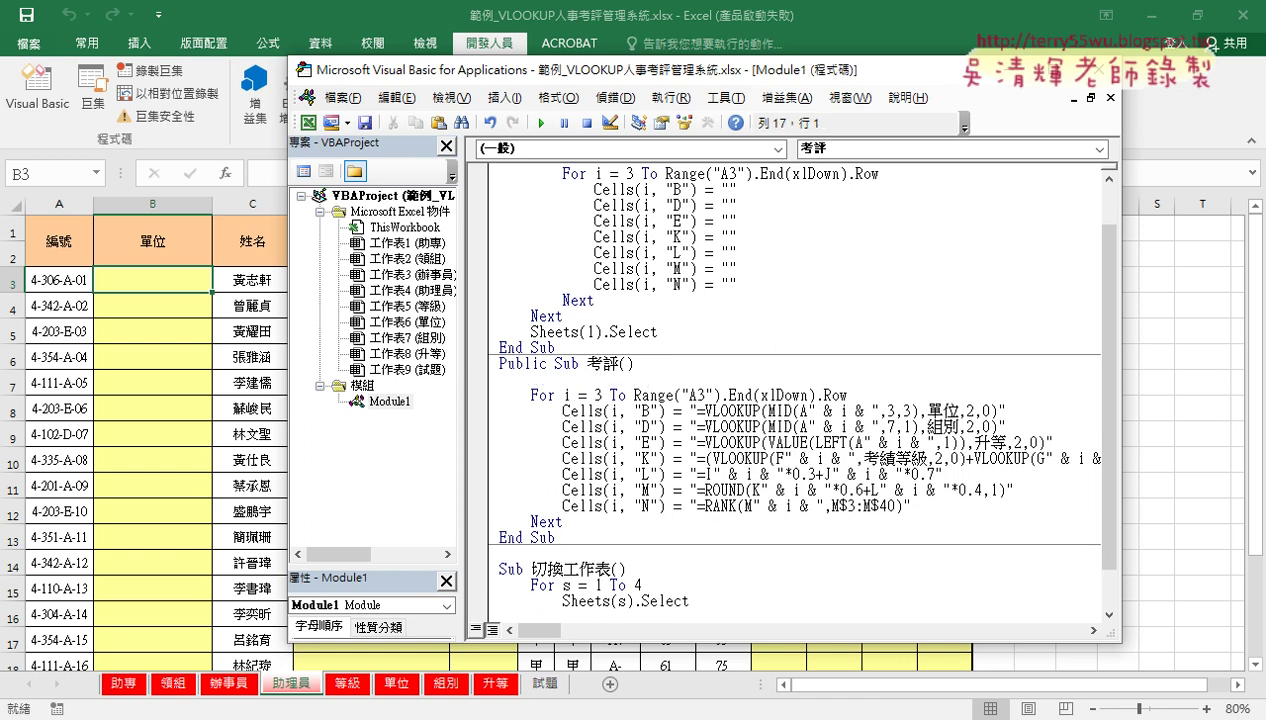
{"action": "scroll", "coordinate": [626, 390], "scroll_direction": "down", "scroll_amount": 1}
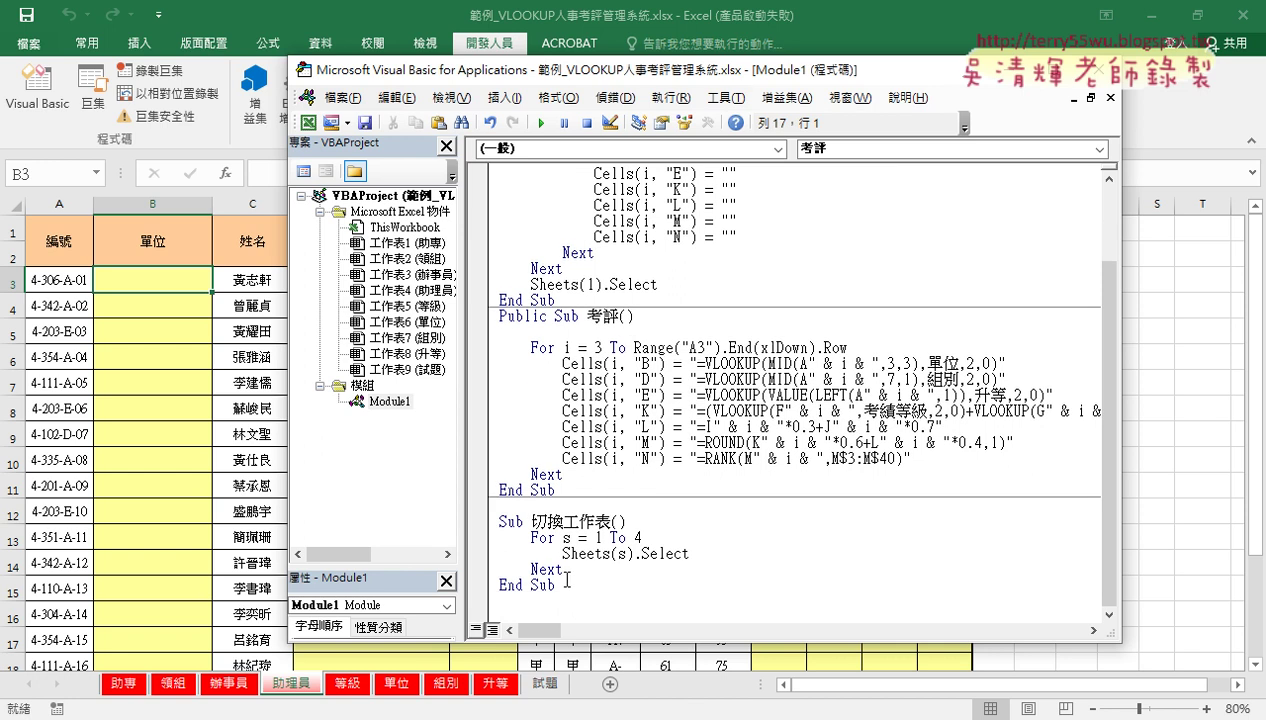
{"action": "mouse_move", "coordinate": [562, 574]}
{"action": "left_mouse_down"}
{"action": "mouse_move", "coordinate": [501, 549]}
{"action": "mouse_move", "coordinate": [497, 344]}
{"action": "left_mouse_up"}
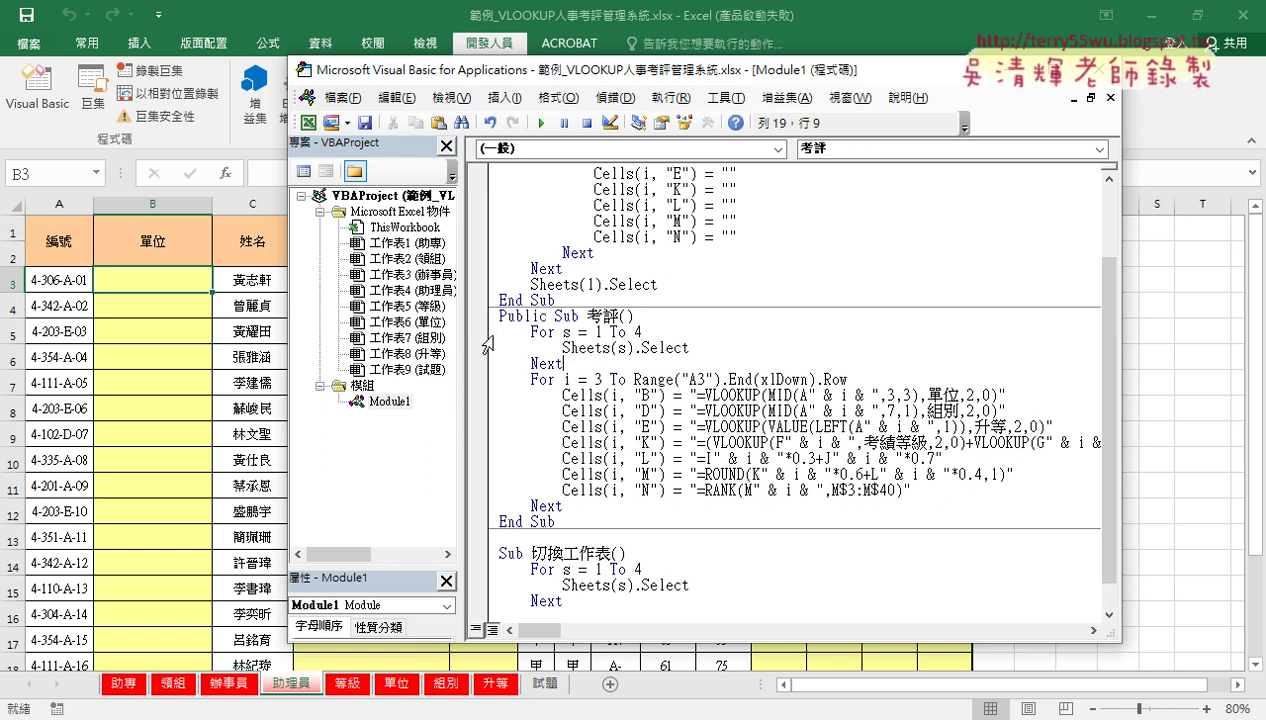
{"action": "left_click_drag", "start_coordinate": [562, 364], "coordinate": [503, 343]}
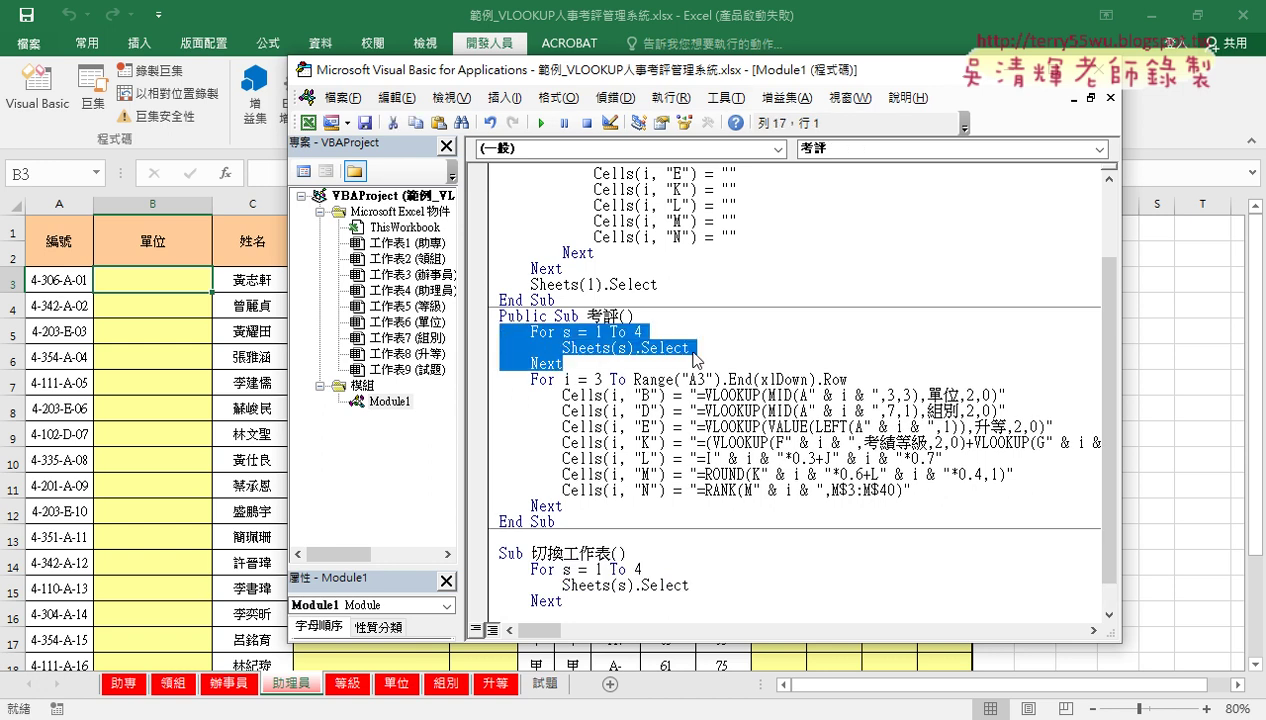
{"action": "left_click_drag", "start_coordinate": [689, 348], "coordinate": [580, 347]}
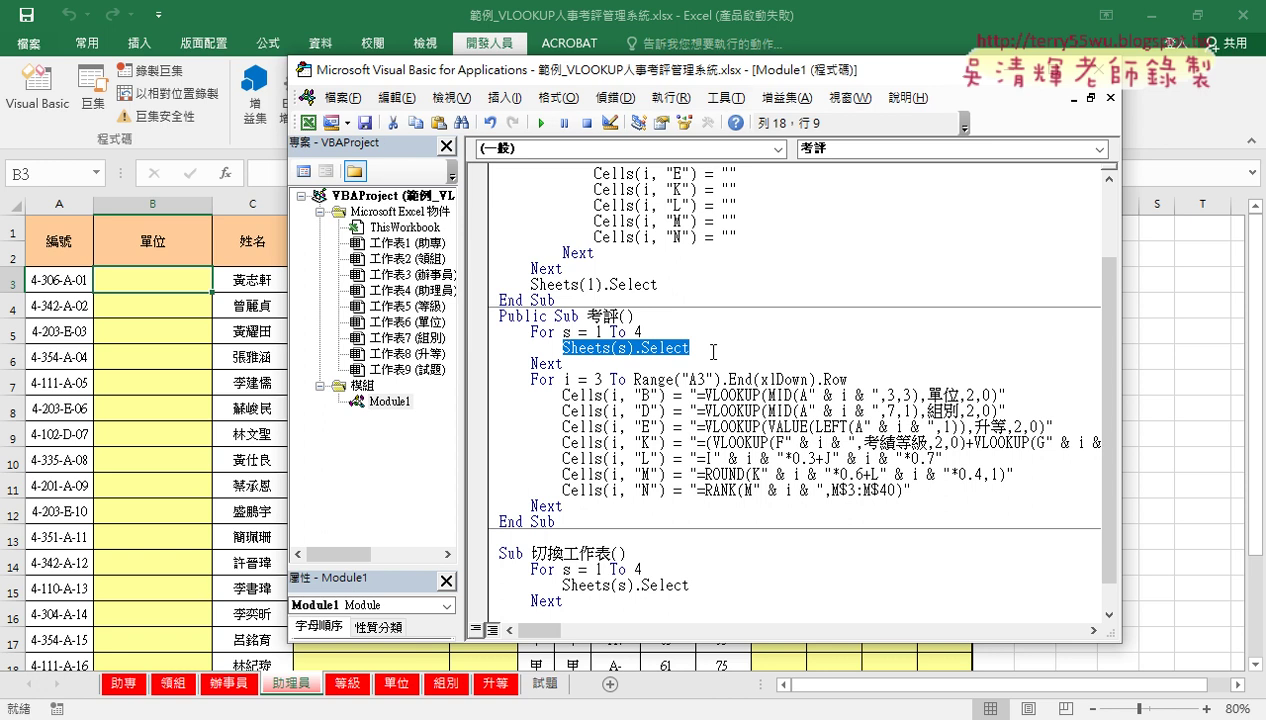
{"action": "left_click", "coordinate": [708, 348]}
{"action": "key", "text": "Return"}
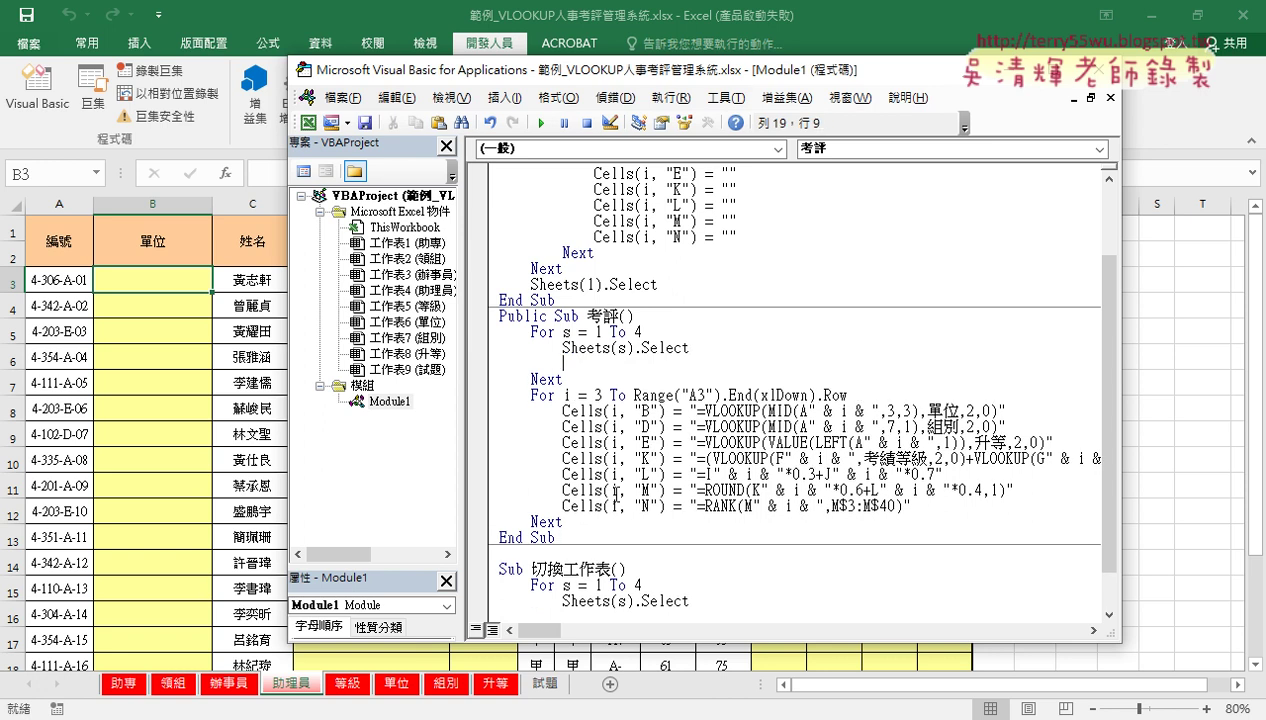
Indent the For i row loop inside the sheet loop and remove the blank line before End Sub
{"action": "mouse_move", "coordinate": [565, 521]}
{"action": "left_mouse_down"}
{"action": "mouse_move", "coordinate": [491, 403]}
{"action": "mouse_move", "coordinate": [499, 363]}
{"action": "left_mouse_up"}
{"action": "left_click_drag", "start_coordinate": [588, 484], "coordinate": [483, 375]}
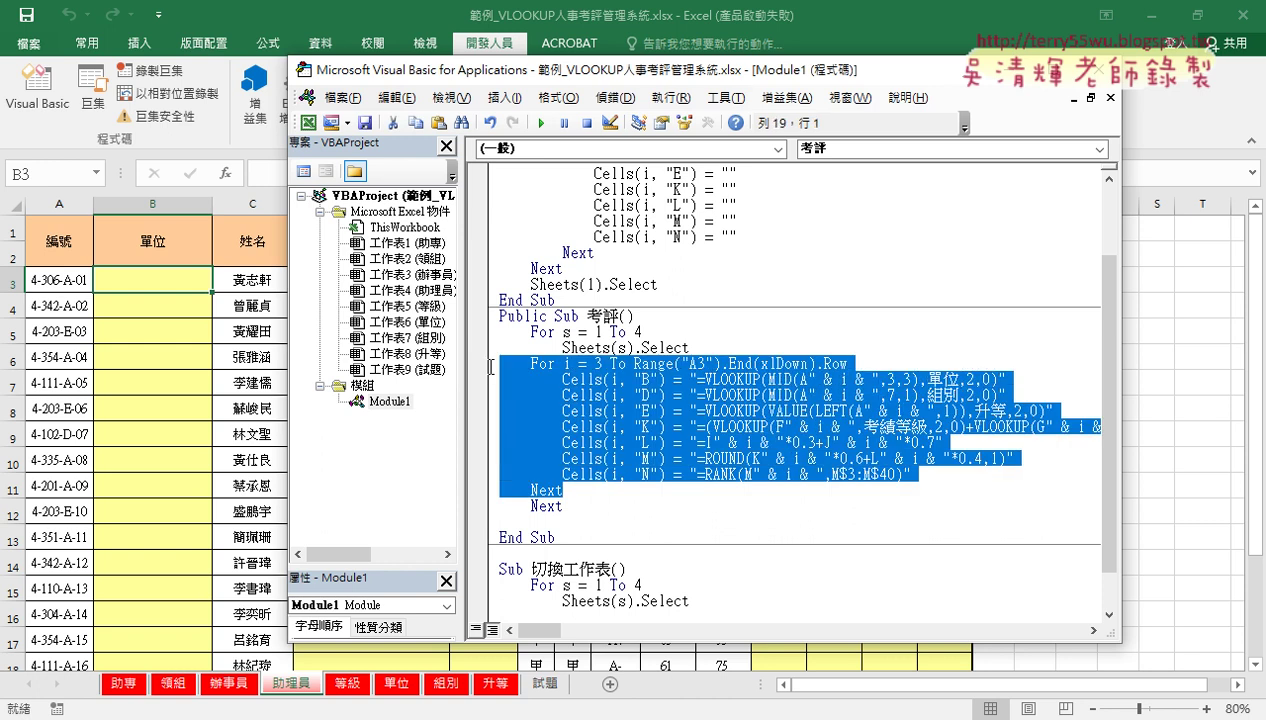
{"action": "key", "text": "Tab"}
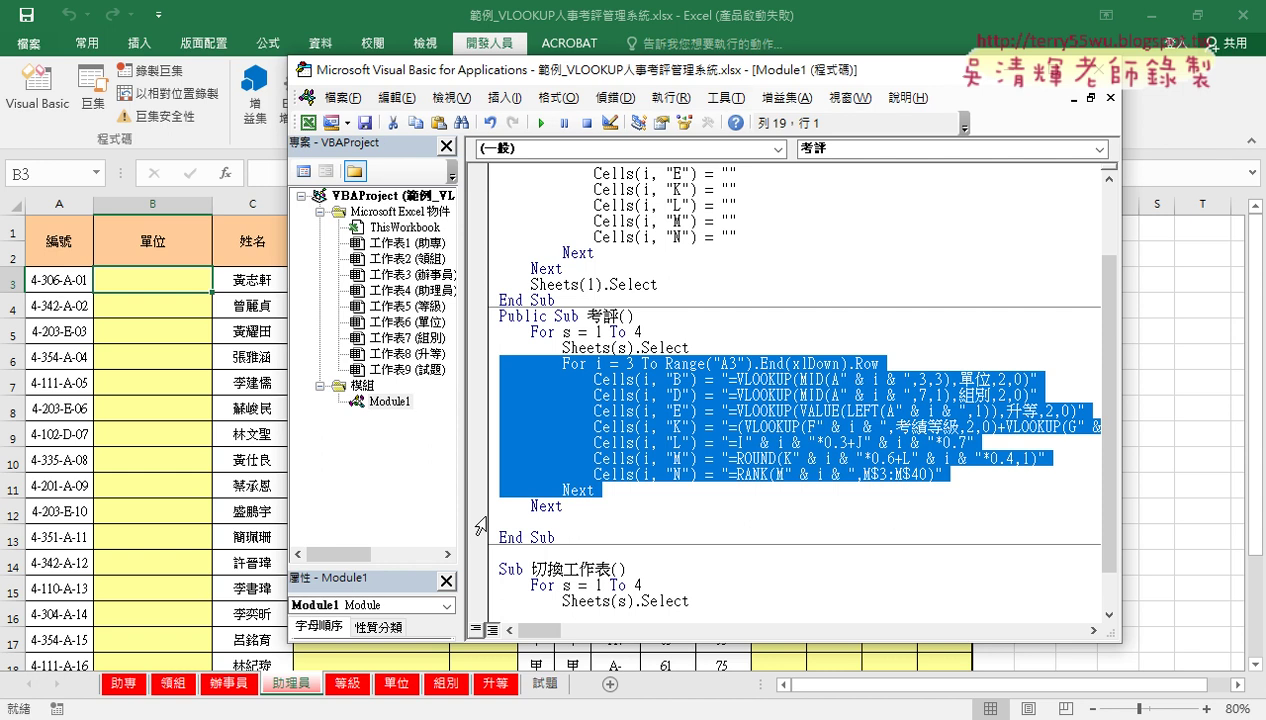
{"action": "left_click", "coordinate": [579, 500]}
{"action": "key", "text": "Delete"}
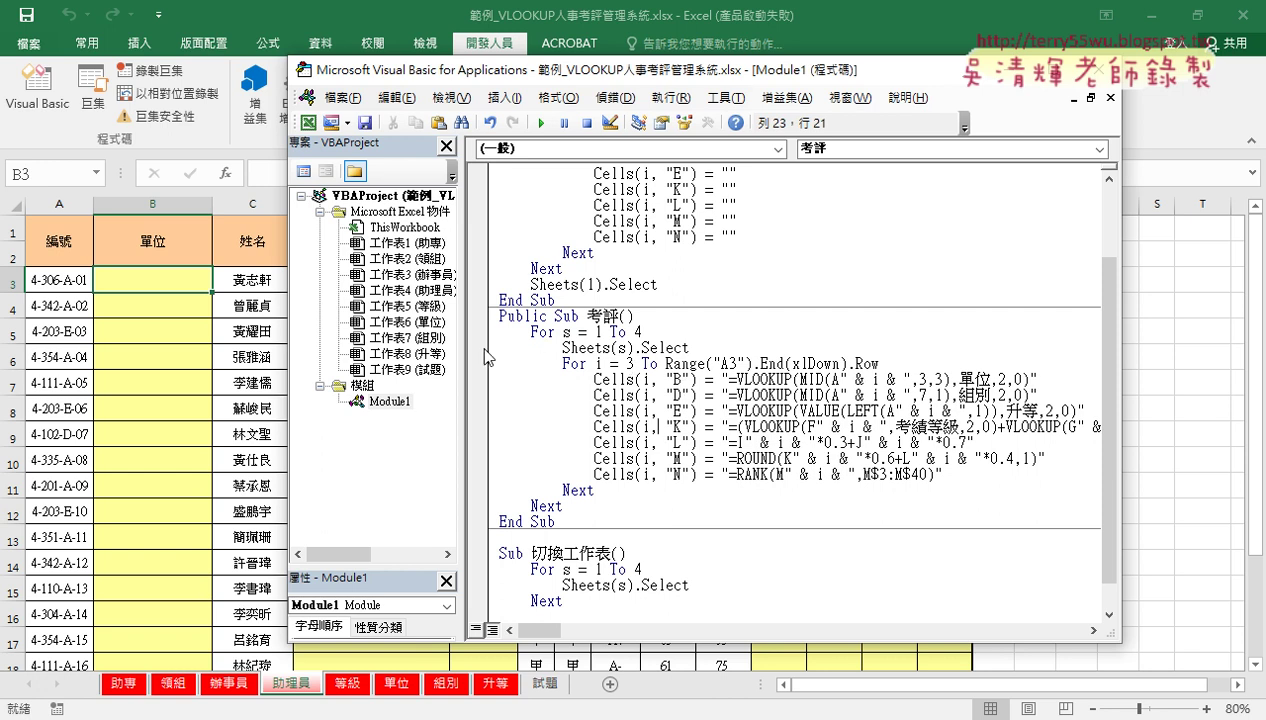
Set a breakpoint on Sheets(s).Select and run 考評 until it pauses there
{"action": "left_click", "coordinate": [482, 348]}
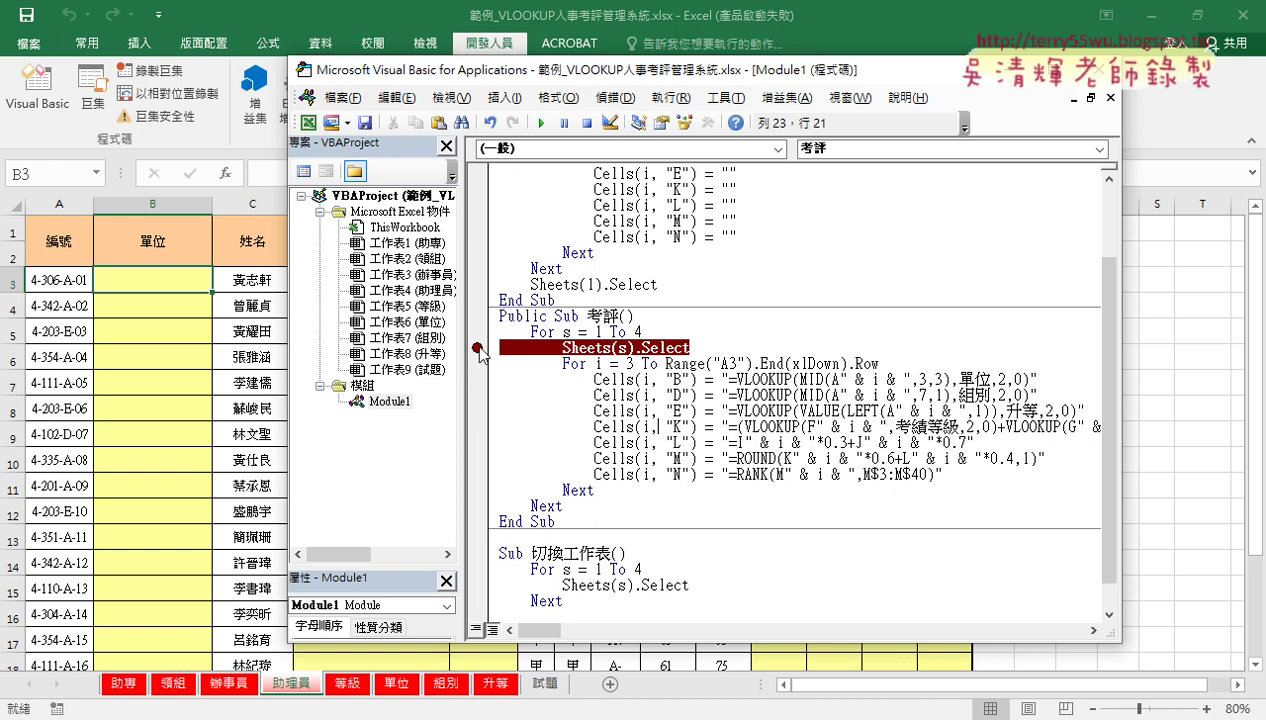
{"action": "left_click", "coordinate": [479, 350]}
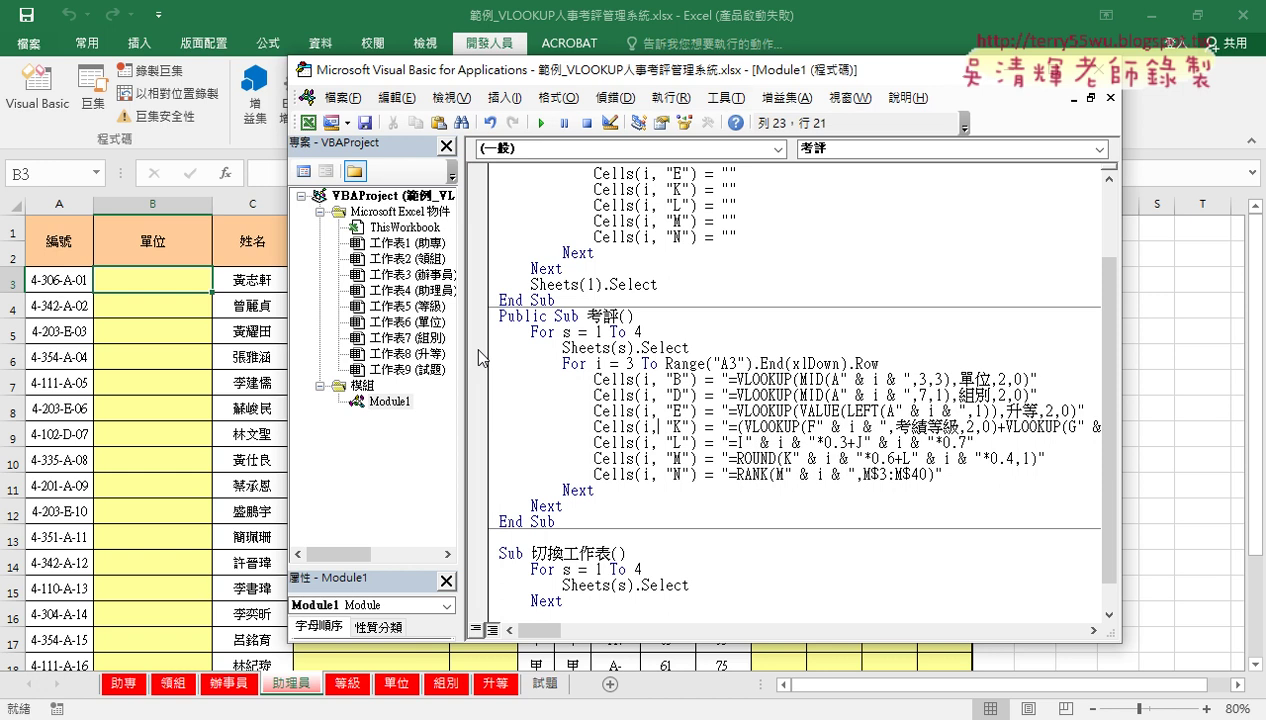
{"action": "left_click", "coordinate": [479, 348]}
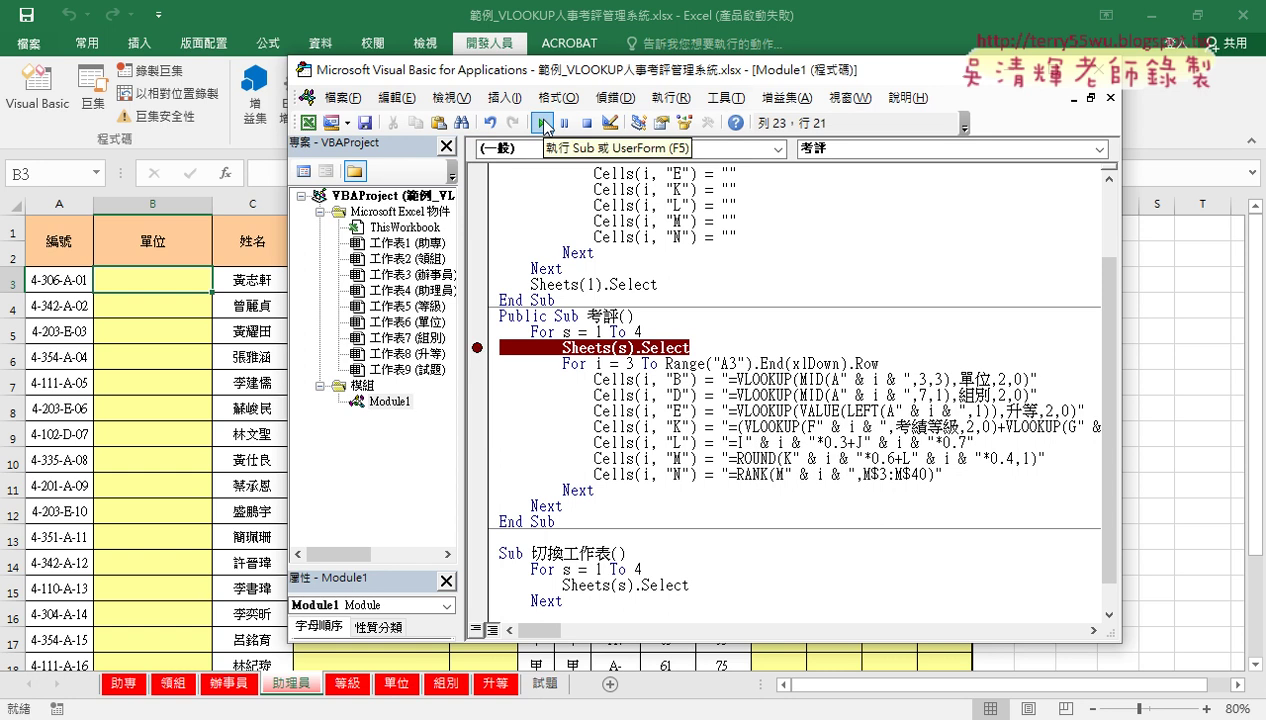
{"action": "left_click", "coordinate": [543, 123]}
{"action": "left_click_drag", "start_coordinate": [600, 70], "coordinate": [712, 70]}
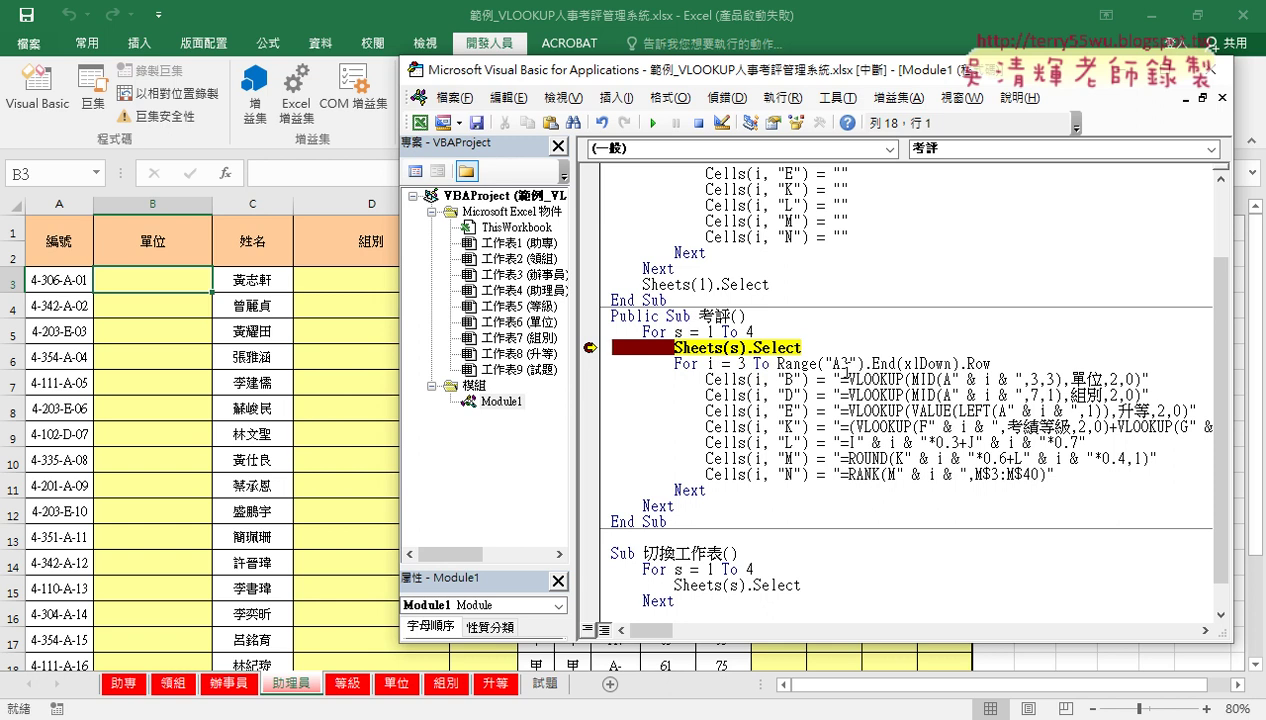
Step 考評 past Sheets(s).Select onto the For i loop and move the editor to show the worksheet
{"action": "mouse_move", "coordinate": [735, 347]}
{"action": "key", "text": "F8"}
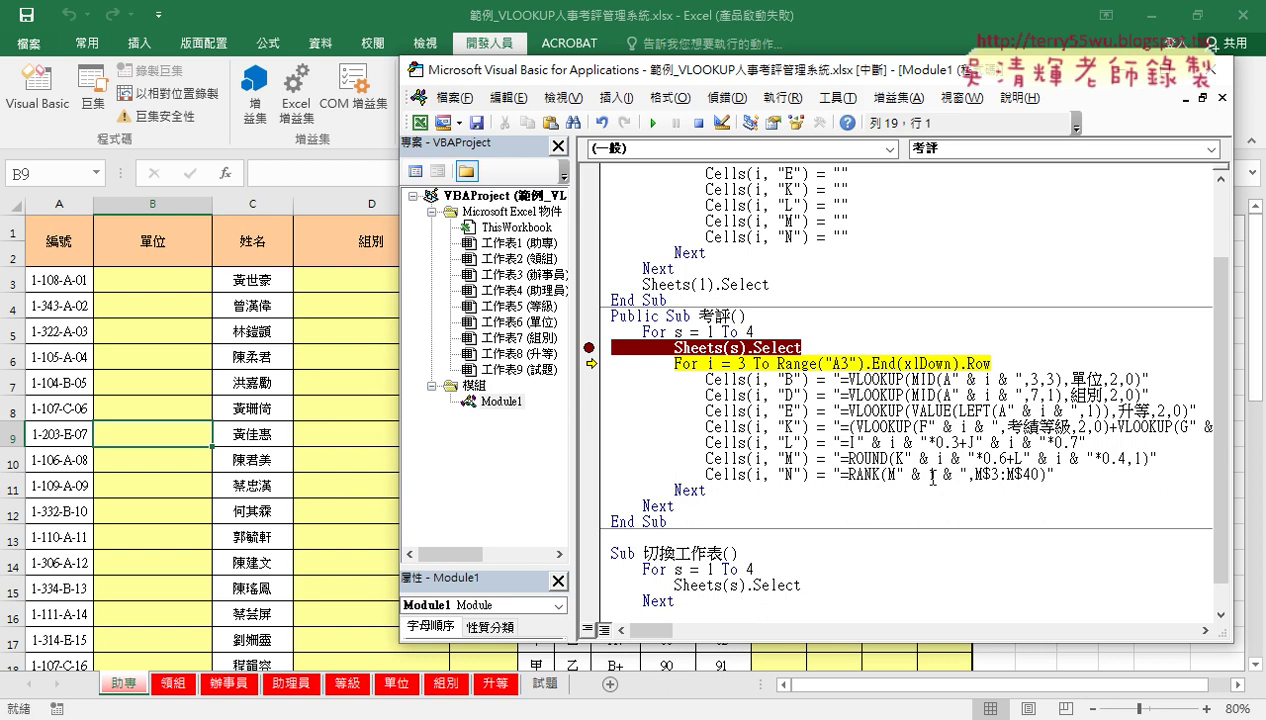
{"action": "left_click_drag", "start_coordinate": [848, 372], "coordinate": [892, 372]}
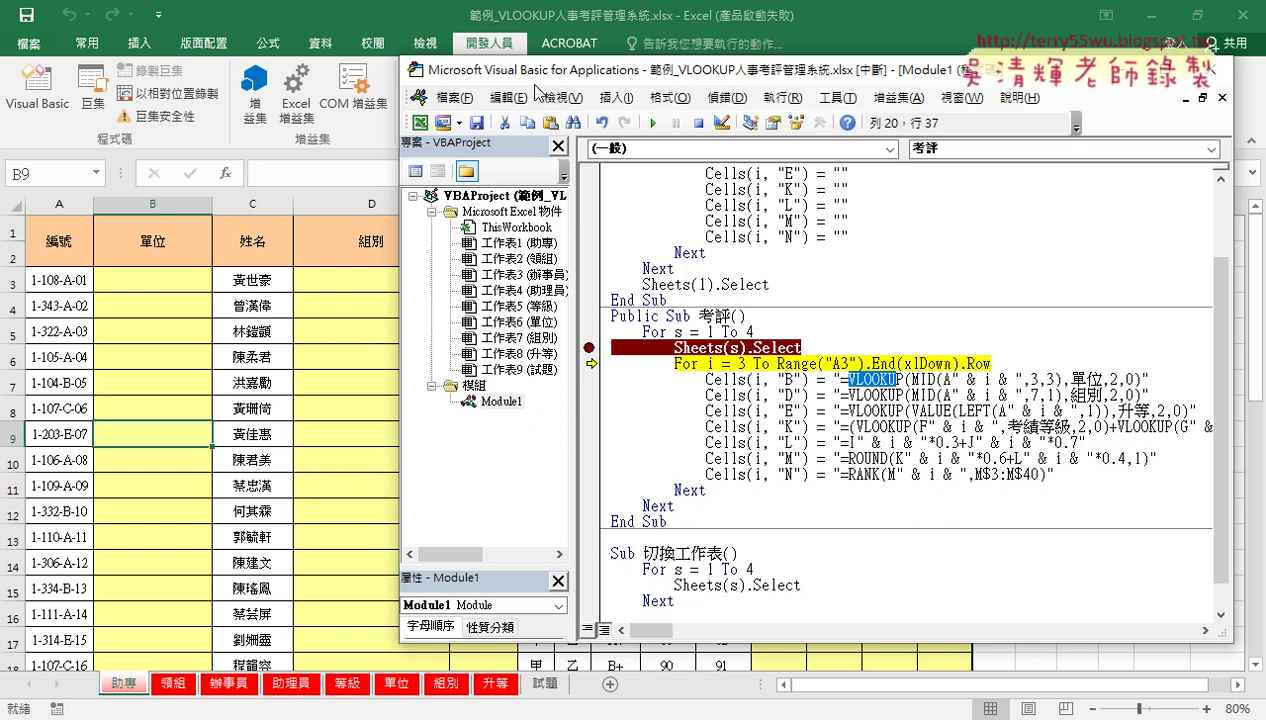
{"action": "left_click_drag", "start_coordinate": [536, 72], "coordinate": [383, 361]}
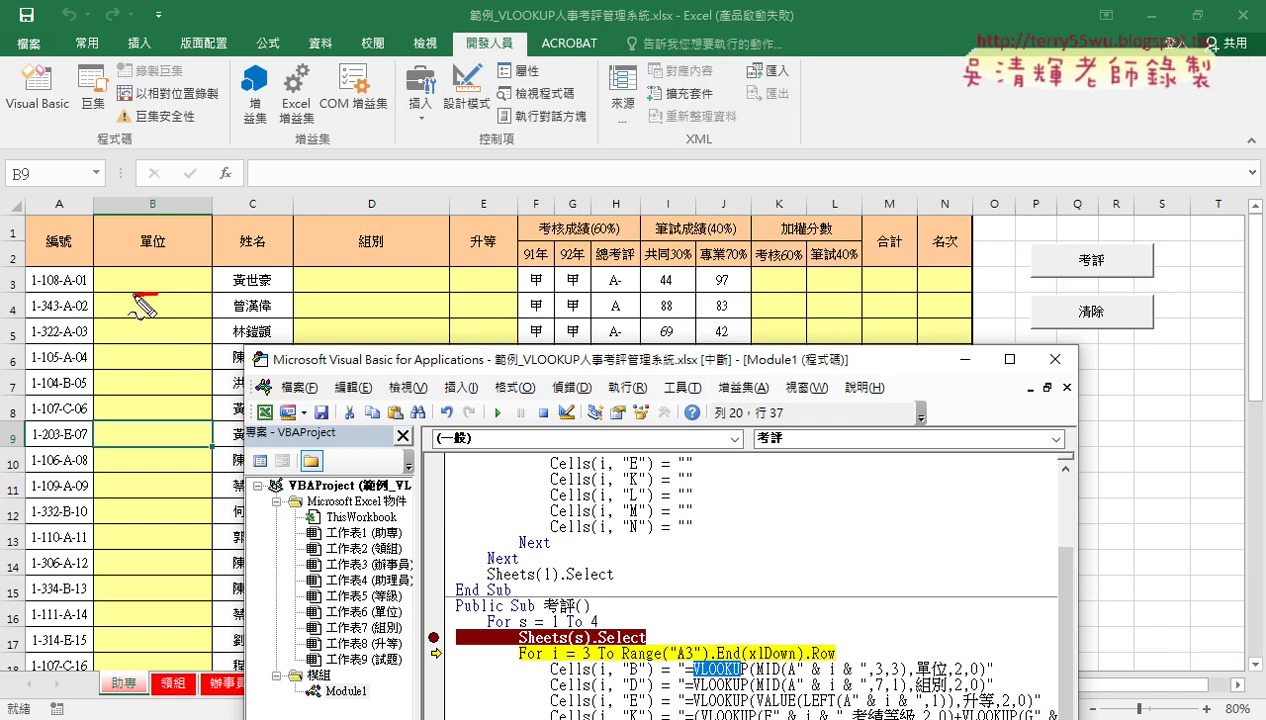
{"action": "left_click_drag", "start_coordinate": [150, 293], "coordinate": [192, 268]}
{"action": "left_click_drag", "start_coordinate": [385, 290], "coordinate": [530, 266]}
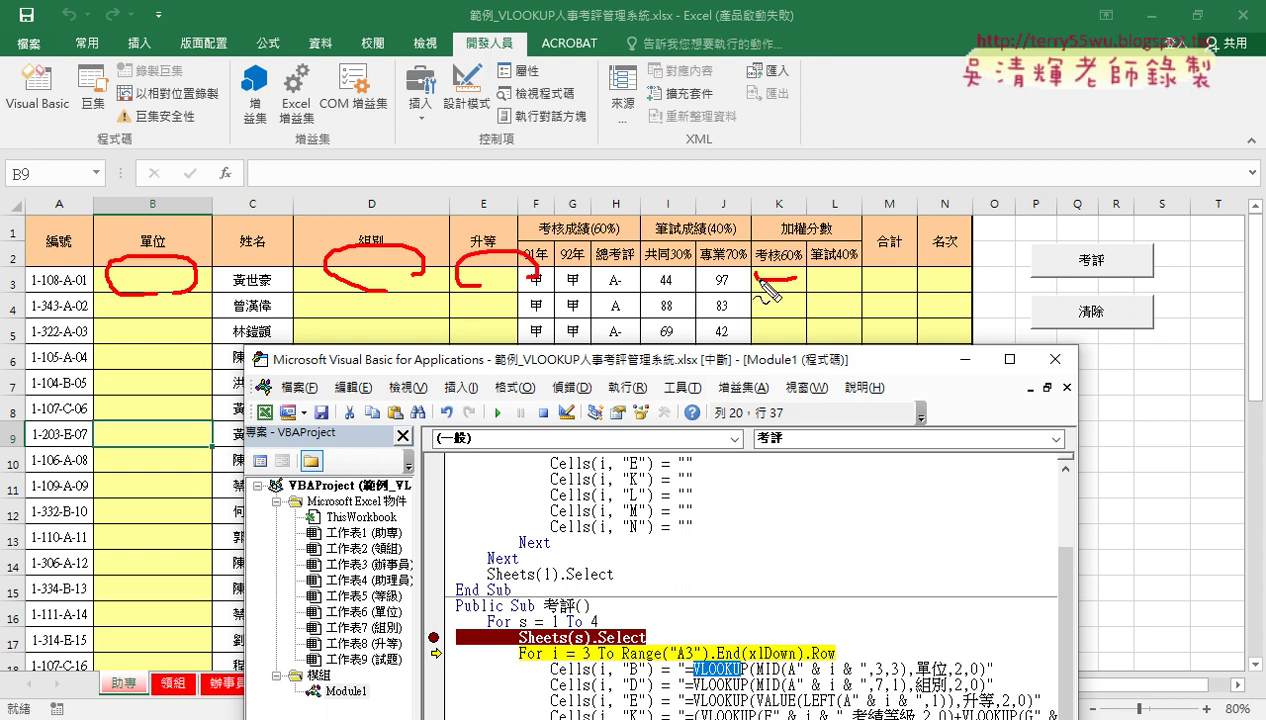
{"action": "mouse_move", "coordinate": [758, 278]}
{"action": "left_mouse_down"}
{"action": "mouse_move", "coordinate": [882, 298]}
{"action": "mouse_move", "coordinate": [866, 290]}
{"action": "left_mouse_up"}
{"action": "left_click_drag", "start_coordinate": [958, 265], "coordinate": [968, 288]}
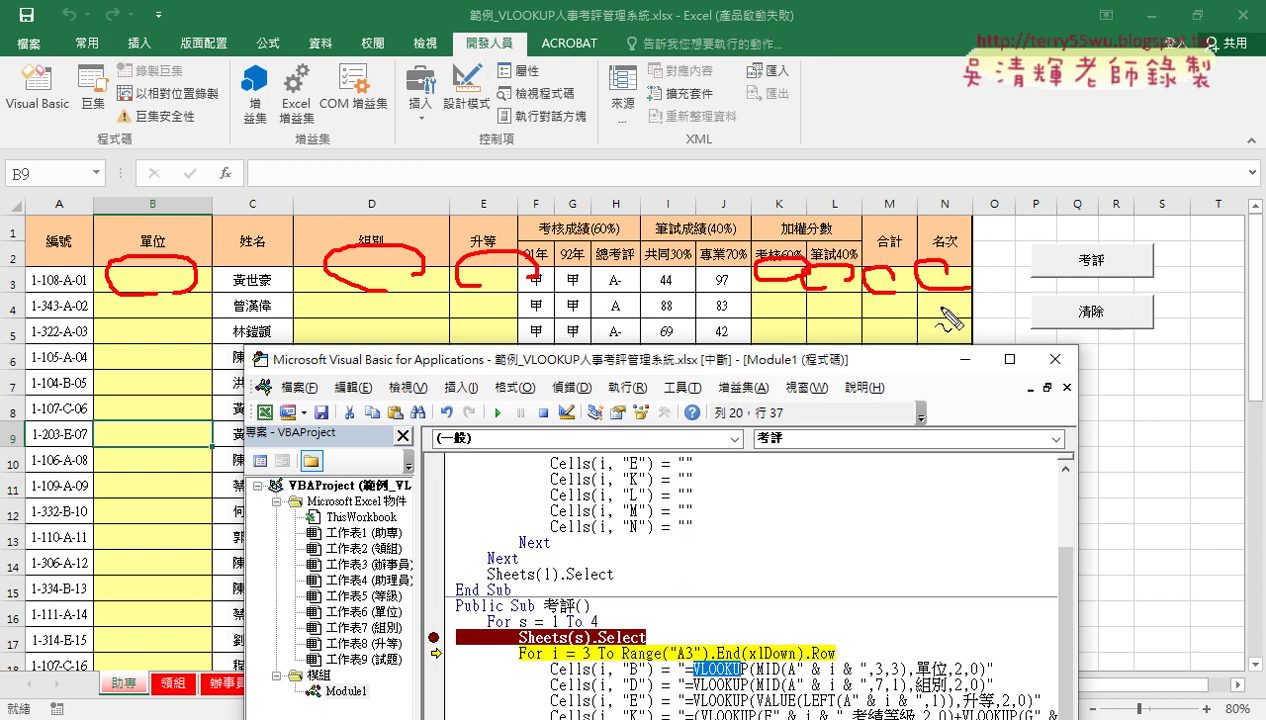
{"action": "left_click_drag", "start_coordinate": [153, 296], "coordinate": [188, 378]}
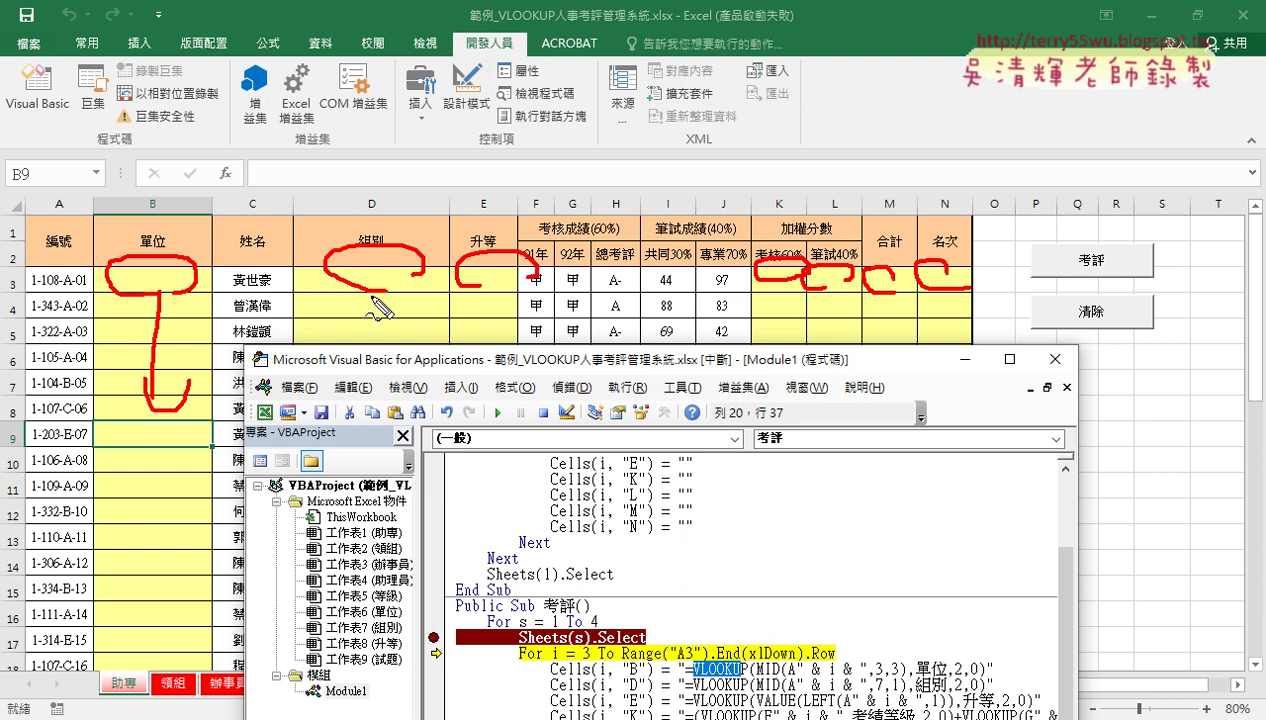
{"action": "left_click_drag", "start_coordinate": [372, 296], "coordinate": [388, 384]}
{"action": "left_click_drag", "start_coordinate": [483, 312], "coordinate": [497, 373]}
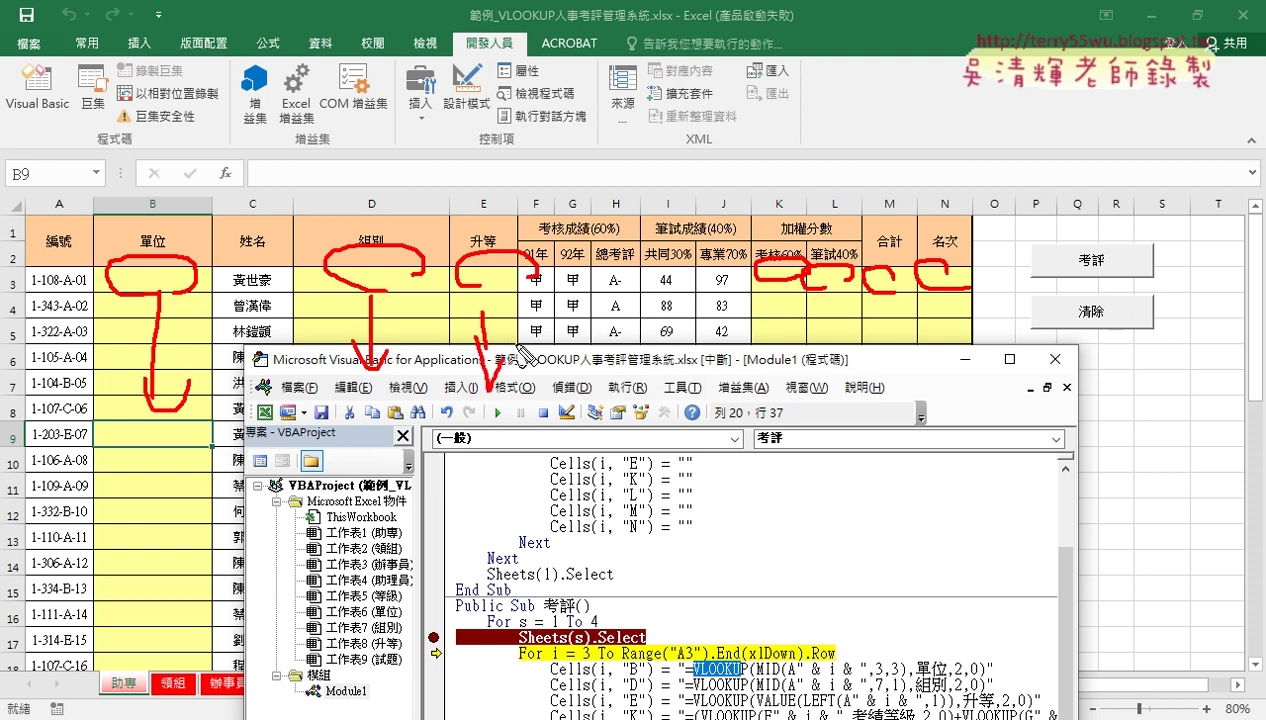
{"action": "key", "text": "Escape"}
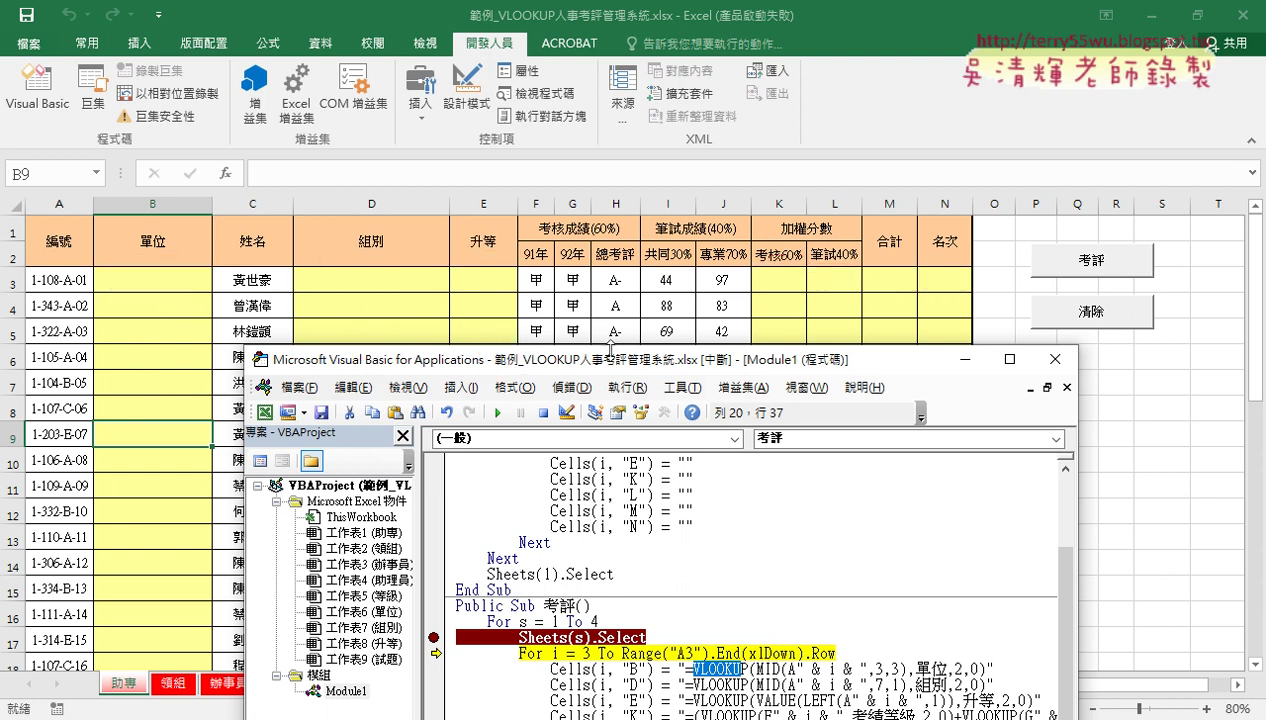
{"action": "left_click_drag", "start_coordinate": [614, 360], "coordinate": [799, 82]}
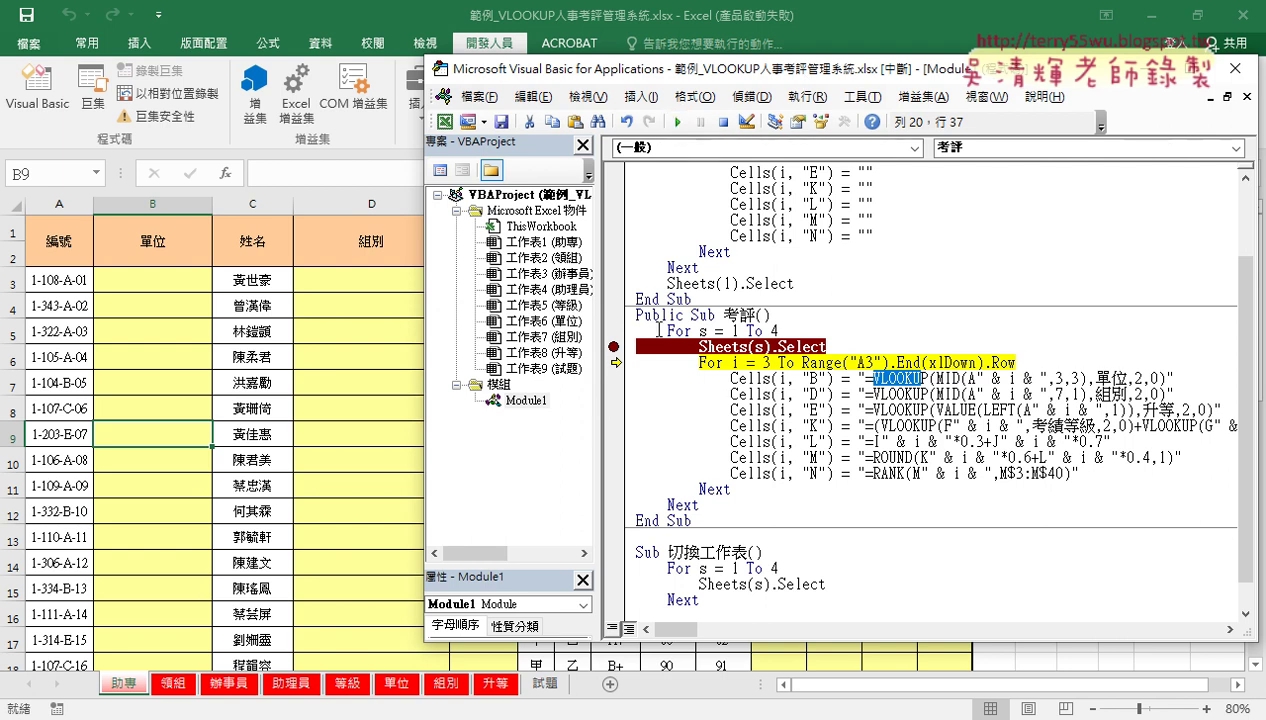
Continue 考評 through the 助專 sheet, check the results, then step and continue through 領組
{"action": "left_click", "coordinate": [680, 122]}
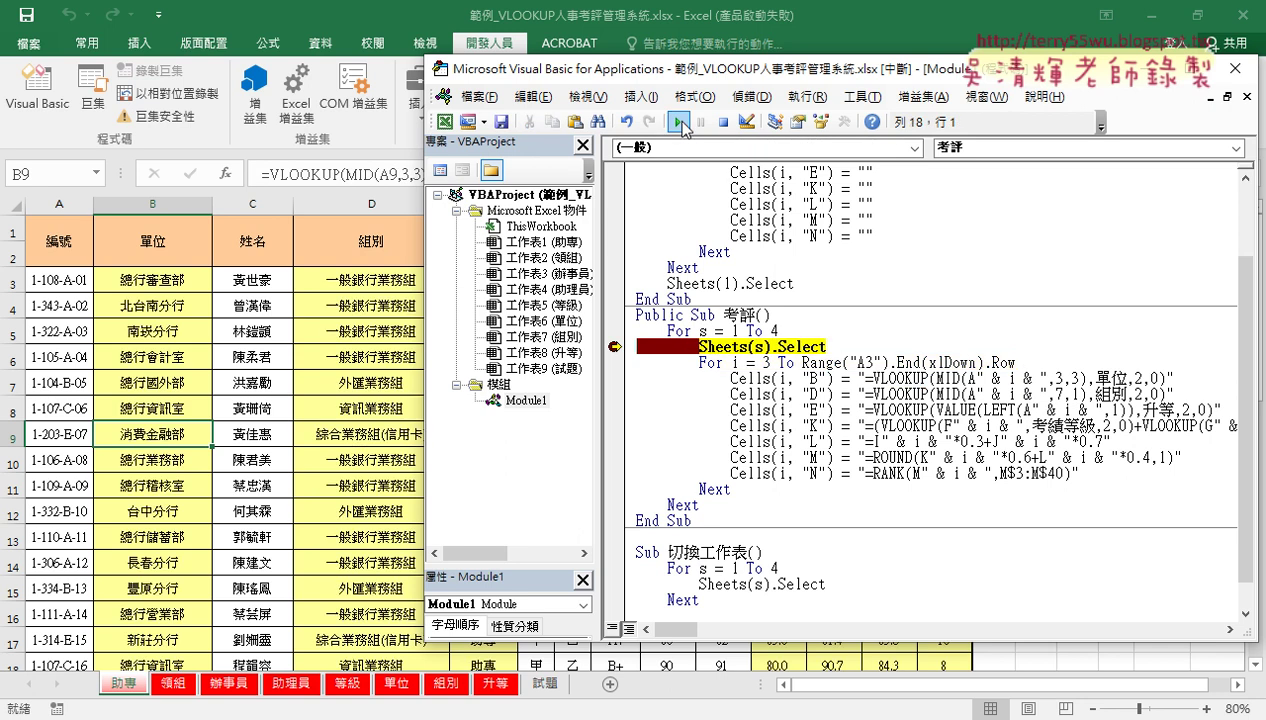
{"action": "left_click", "coordinate": [152, 485]}
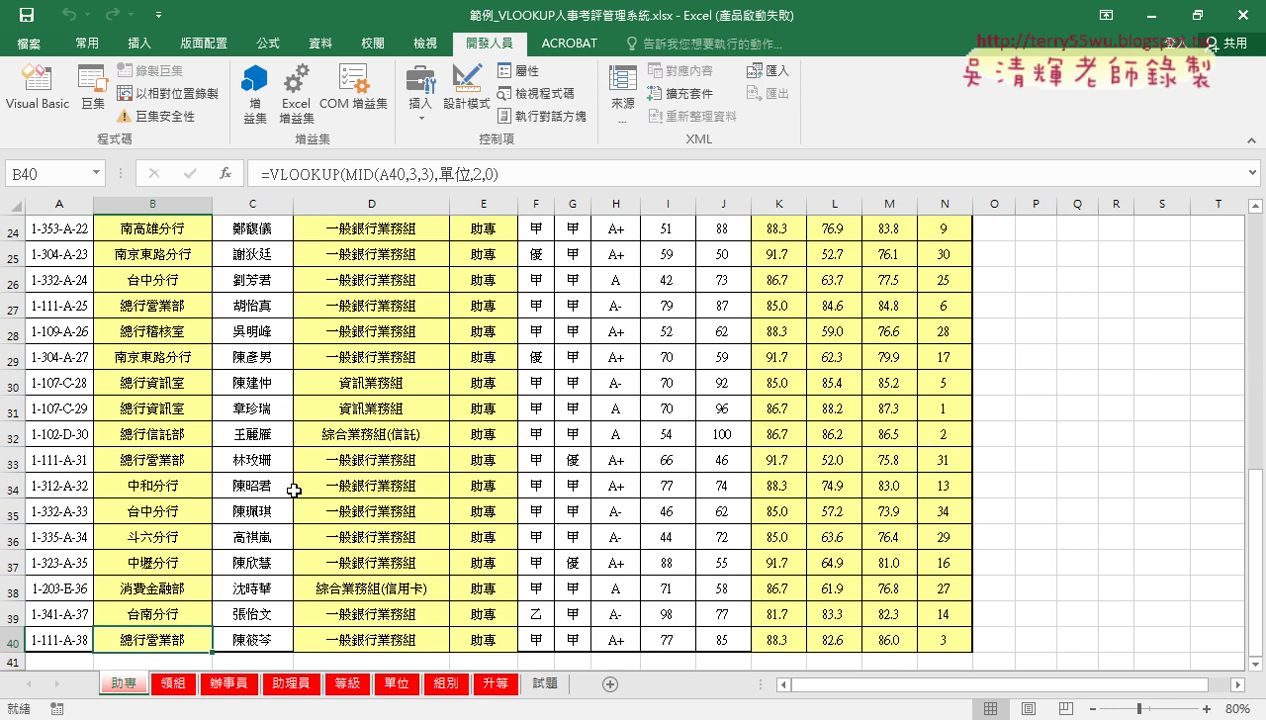
{"action": "left_click", "coordinate": [38, 92]}
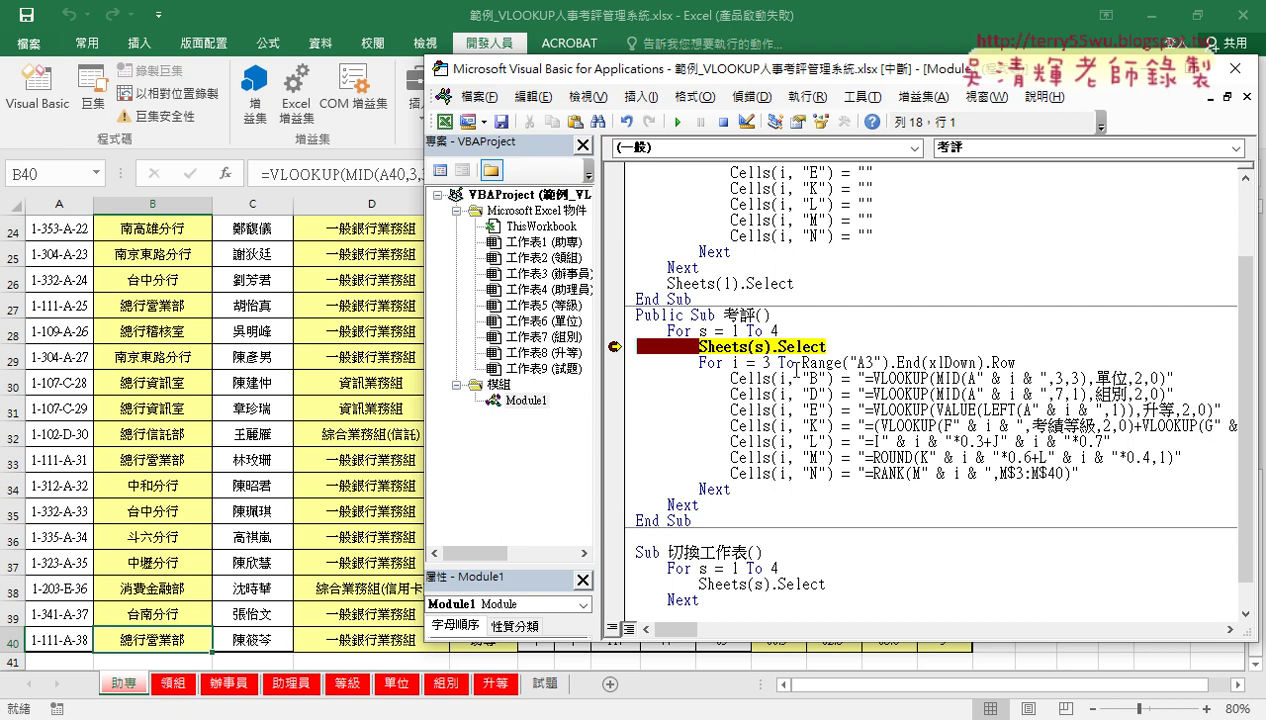
{"action": "key", "text": "F8"}
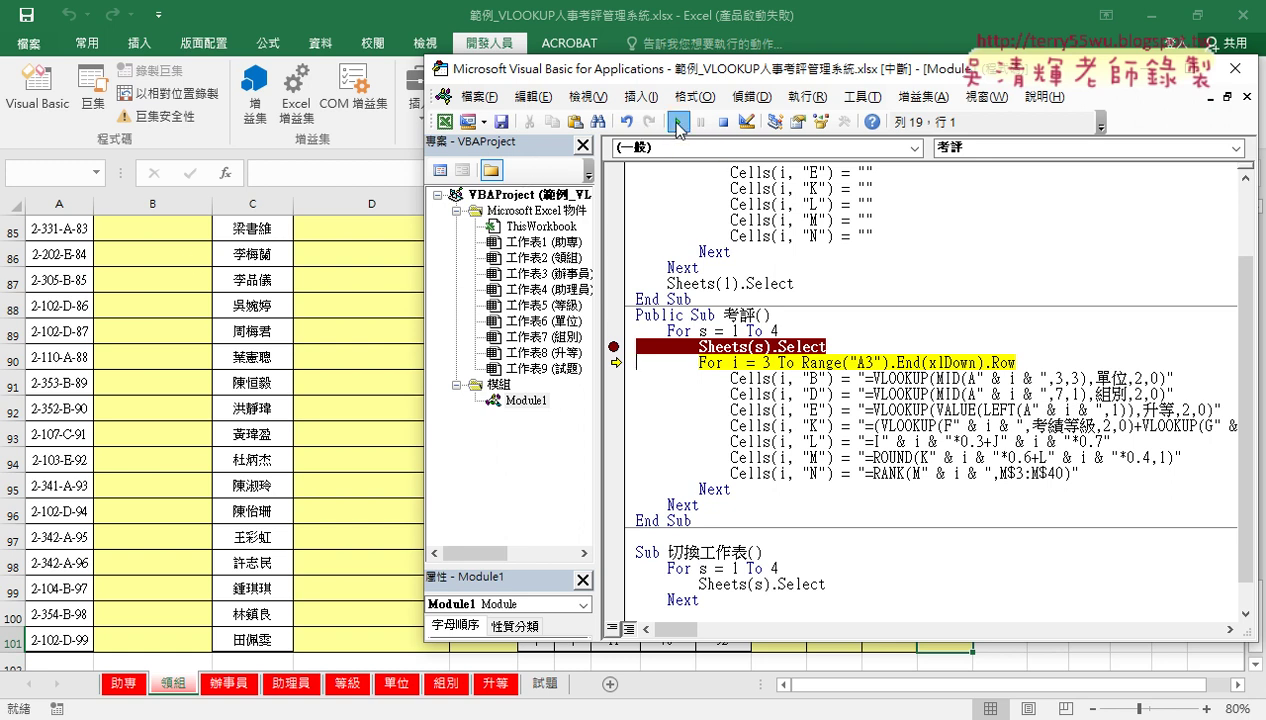
{"action": "left_click", "coordinate": [679, 127]}
{"action": "left_click", "coordinate": [185, 322]}
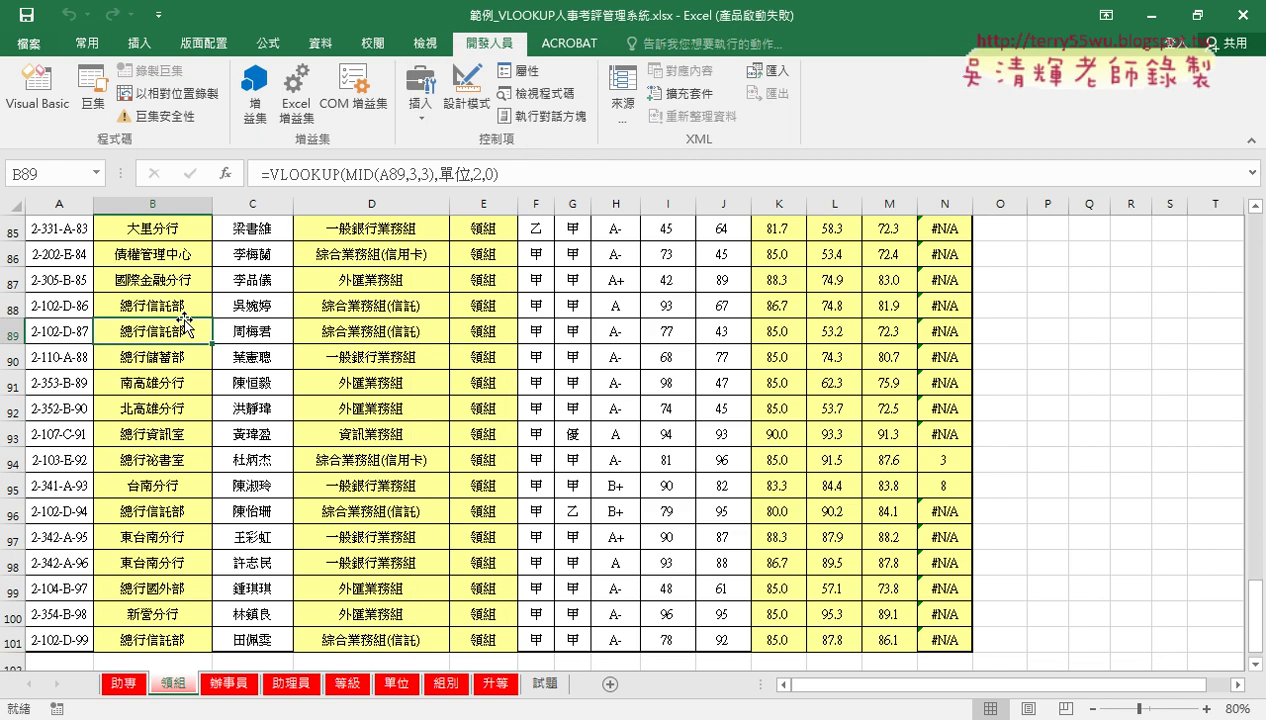
{"action": "scroll", "coordinate": [185, 322], "scroll_direction": "up", "scroll_amount": 4}
{"action": "scroll", "coordinate": [185, 322], "scroll_direction": "up", "scroll_amount": 7}
{"action": "scroll", "coordinate": [185, 322], "scroll_direction": "up", "scroll_amount": 4}
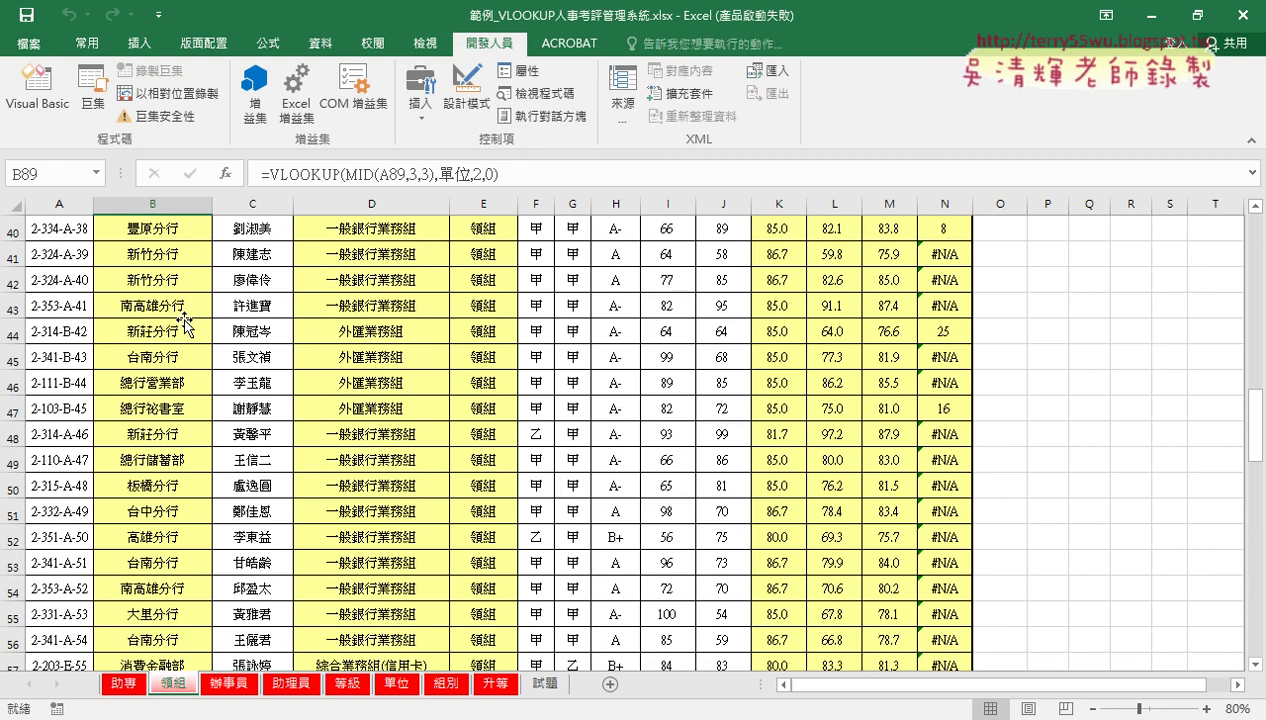
{"action": "scroll", "coordinate": [185, 322], "scroll_direction": "up", "scroll_amount": 6}
{"action": "scroll", "coordinate": [185, 322], "scroll_direction": "up", "scroll_amount": 4}
{"action": "scroll", "coordinate": [185, 322], "scroll_direction": "up", "scroll_amount": 3}
{"action": "scroll", "coordinate": [185, 322], "scroll_direction": "down", "scroll_amount": 3}
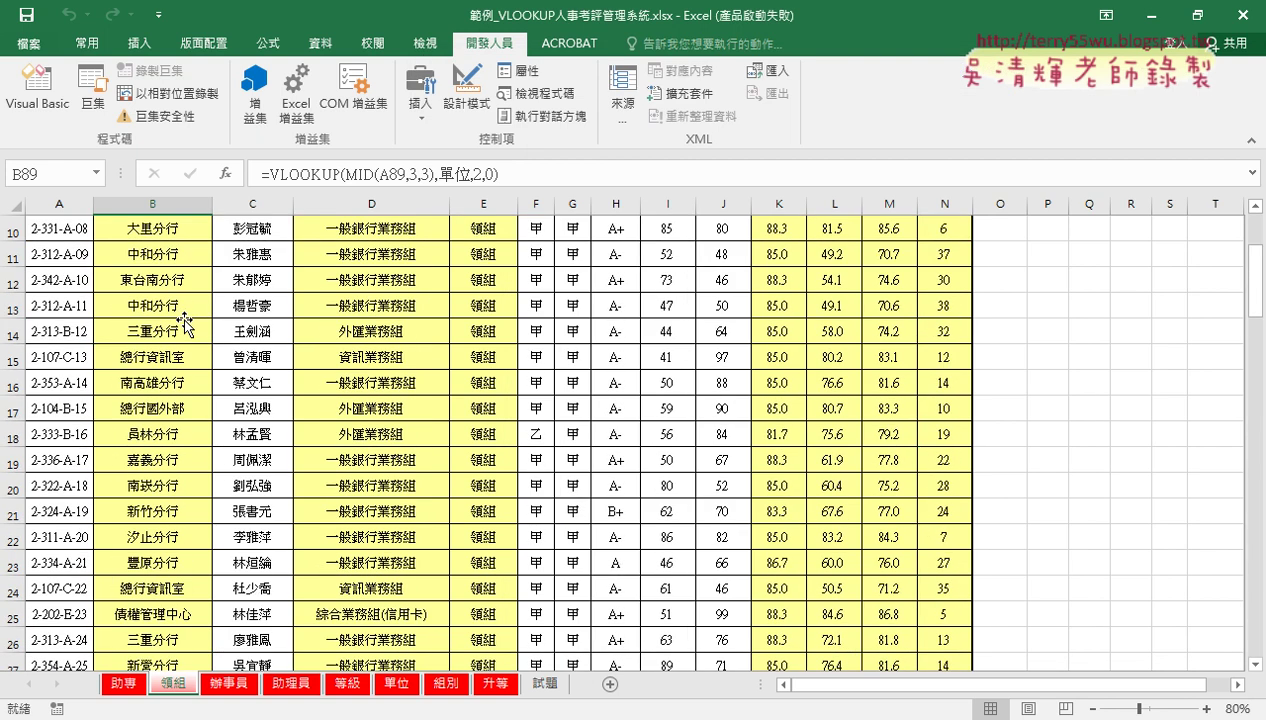
{"action": "scroll", "coordinate": [250, 312], "scroll_direction": "down", "scroll_amount": 2}
{"action": "scroll", "coordinate": [400, 318], "scroll_direction": "down", "scroll_amount": 6}
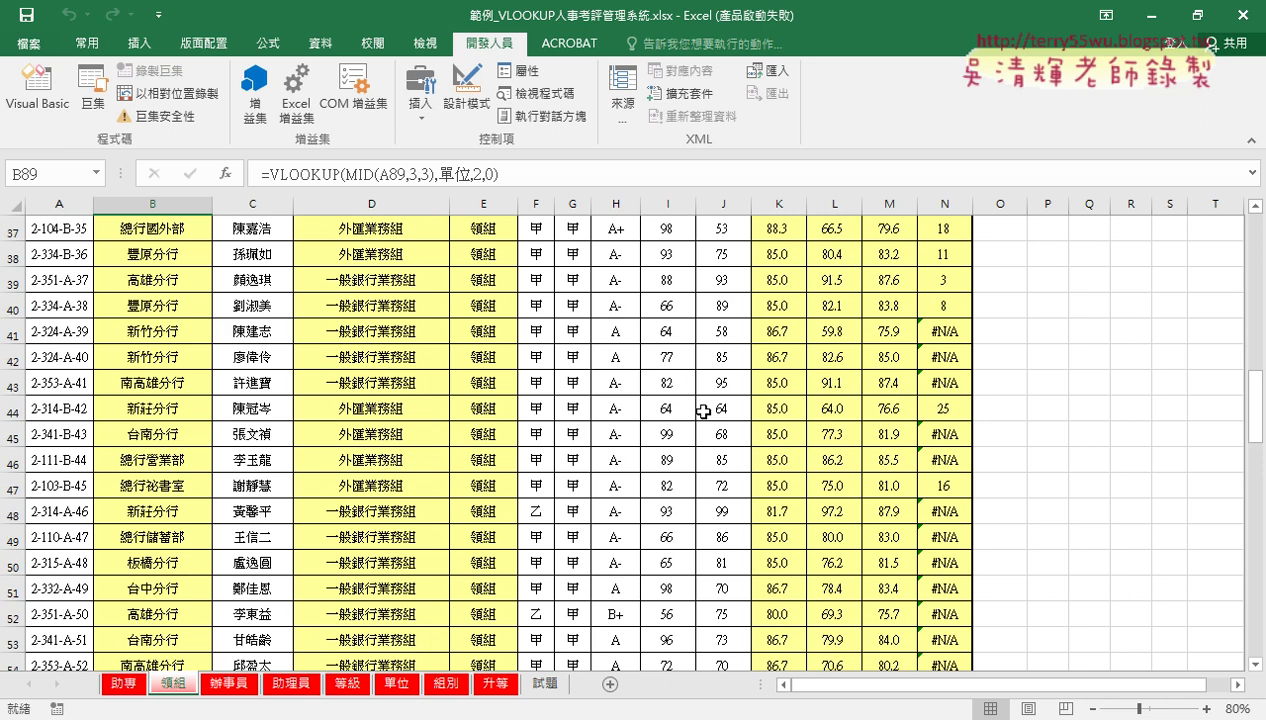
{"action": "scroll", "coordinate": [455, 320], "scroll_direction": "up", "scroll_amount": 6}
{"action": "scroll", "coordinate": [448, 323], "scroll_direction": "up", "scroll_amount": 5}
{"action": "left_click", "coordinate": [160, 204]}
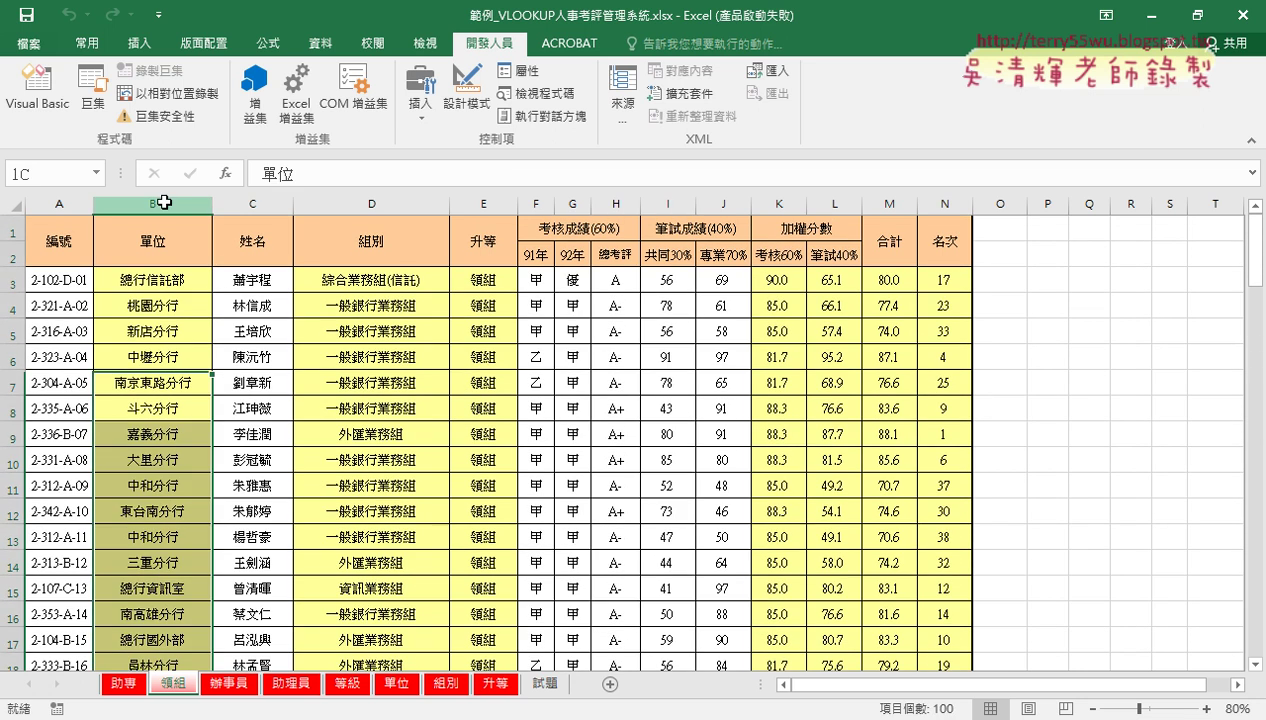
{"action": "left_click", "coordinate": [914, 222]}
{"action": "key", "text": "ctrl+space"}
{"action": "scroll", "coordinate": [860, 430], "scroll_direction": "down", "scroll_amount": 2}
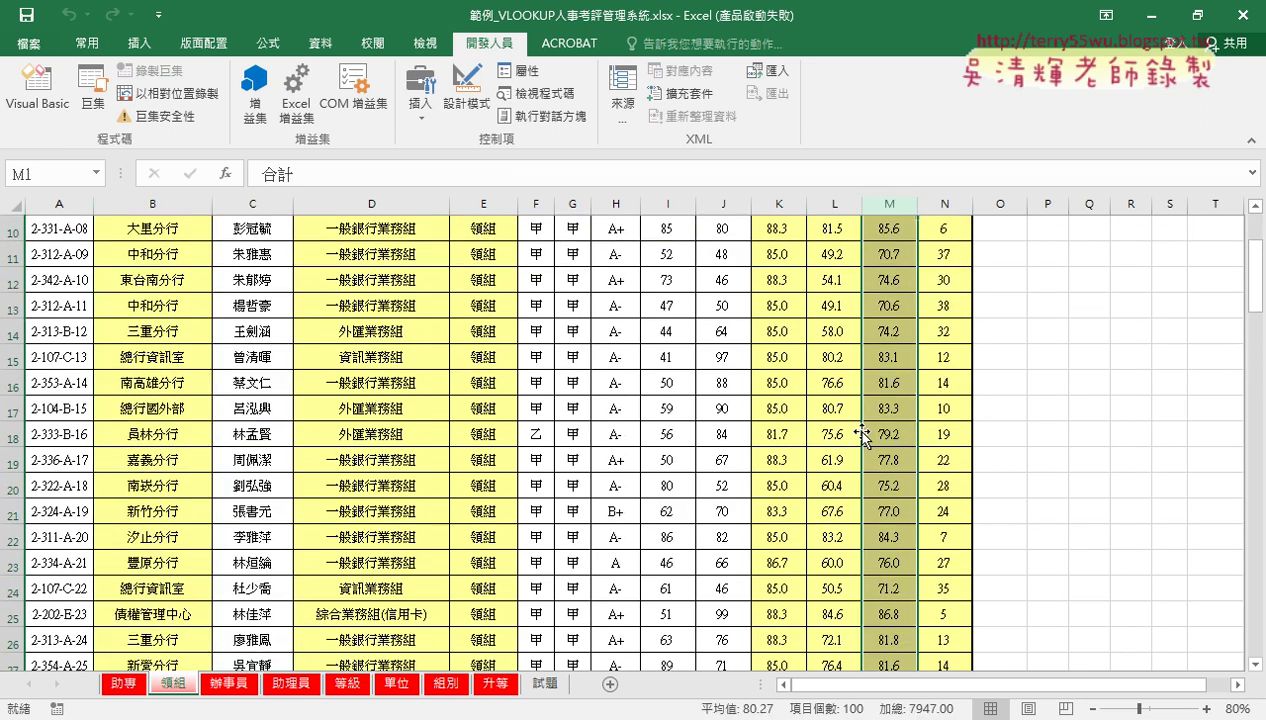
{"action": "scroll", "coordinate": [860, 430], "scroll_direction": "down", "scroll_amount": 5}
{"action": "scroll", "coordinate": [860, 430], "scroll_direction": "down", "scroll_amount": 4}
{"action": "scroll", "coordinate": [860, 430], "scroll_direction": "down", "scroll_amount": 1}
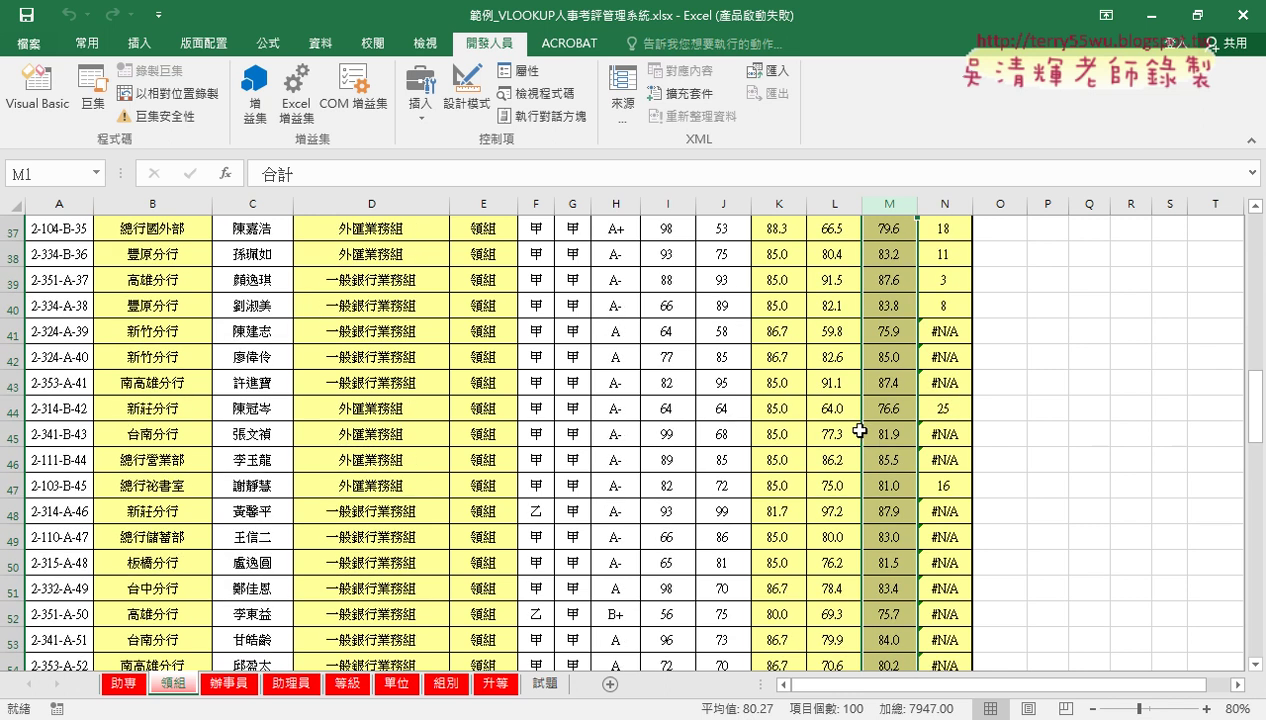
{"action": "left_click", "coordinate": [12, 332]}
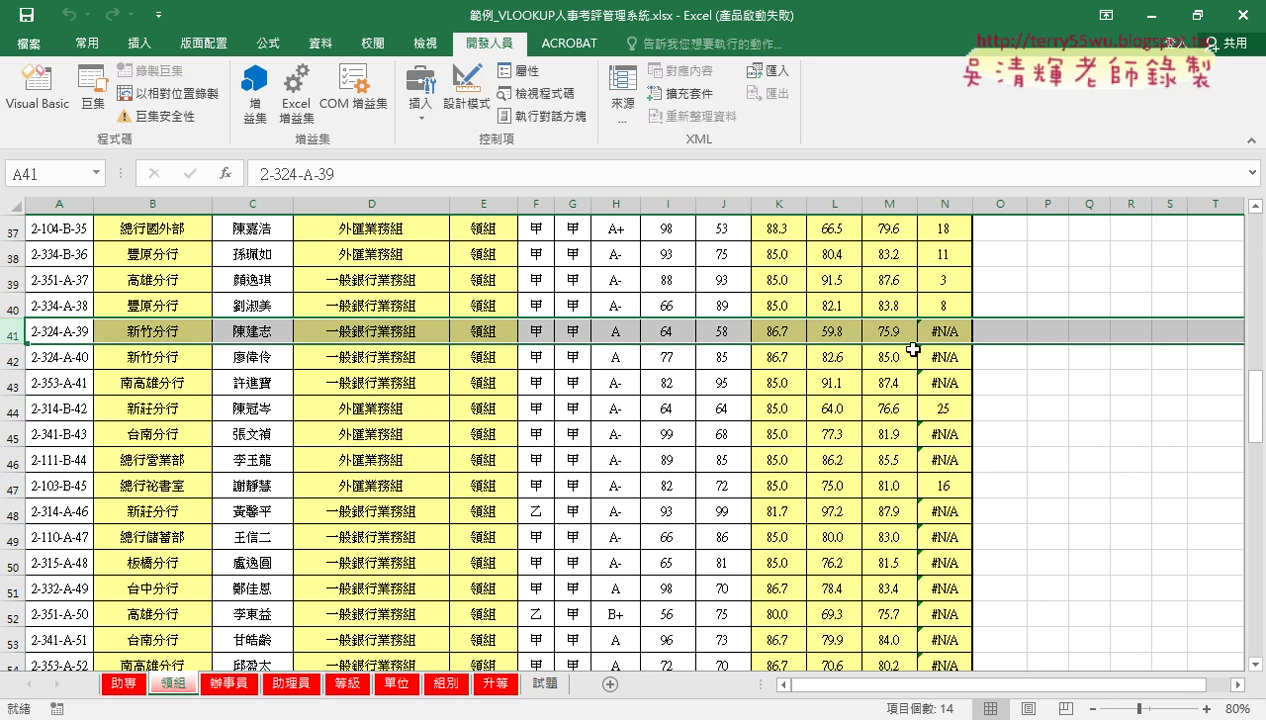
{"action": "left_click", "coordinate": [940, 330]}
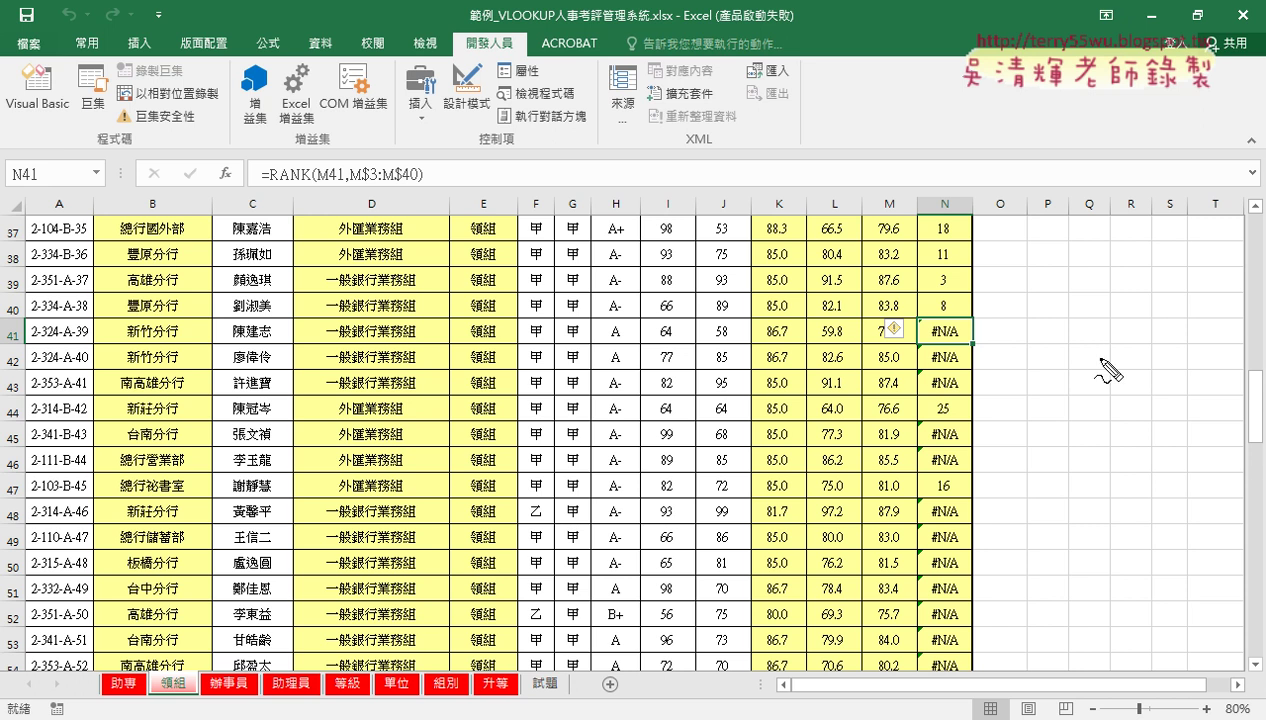
{"action": "left_click_drag", "start_coordinate": [962, 350], "coordinate": [976, 334]}
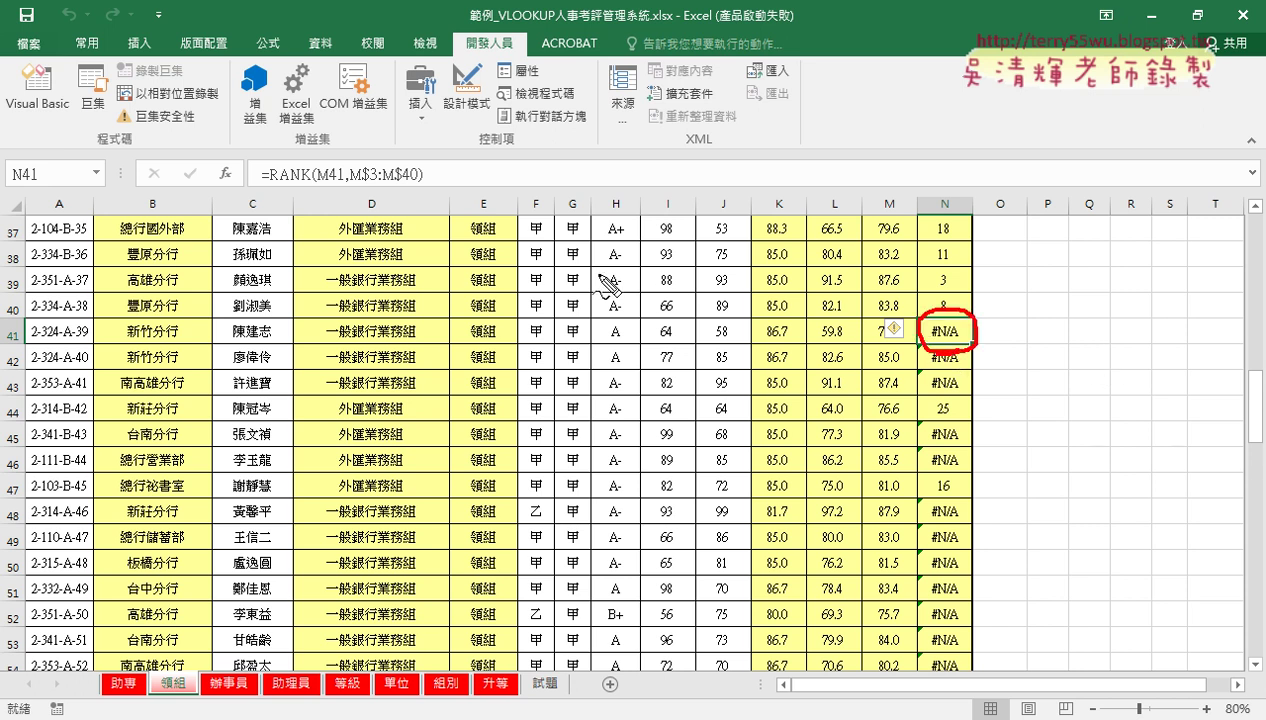
{"action": "left_click_drag", "start_coordinate": [268, 185], "coordinate": [397, 193]}
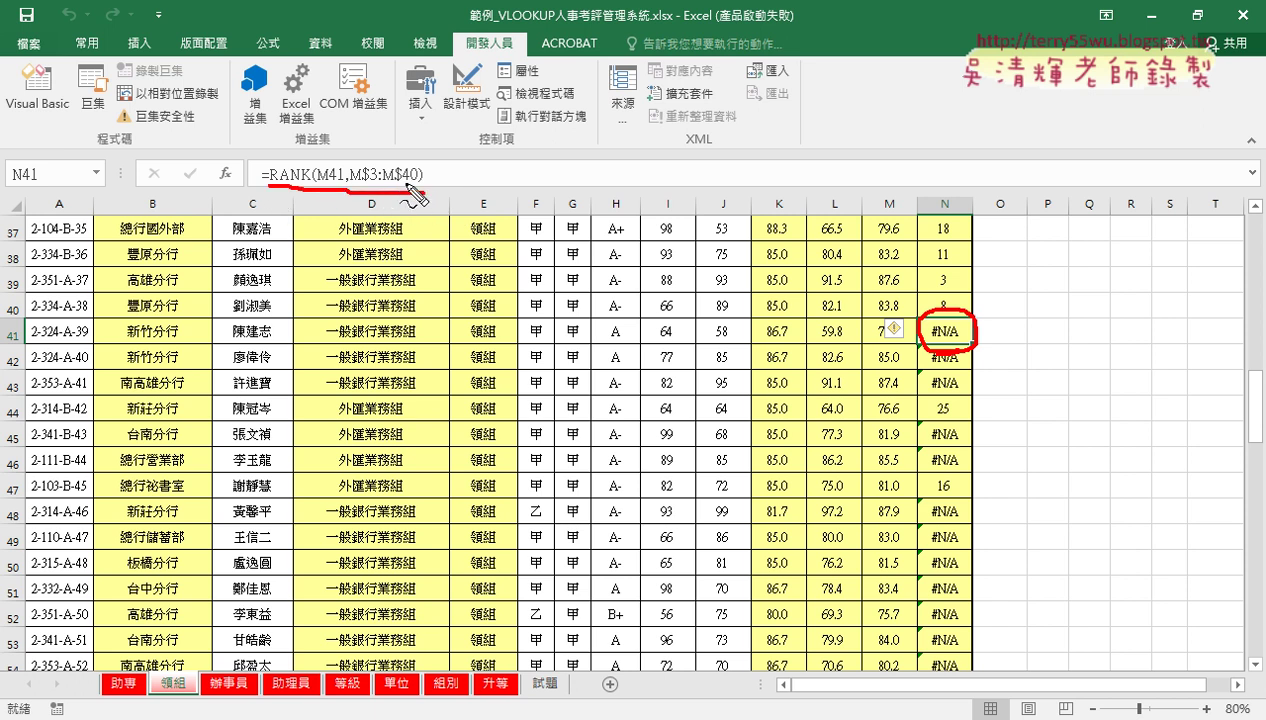
{"action": "left_click_drag", "start_coordinate": [406, 184], "coordinate": [427, 182]}
{"action": "left_click_drag", "start_coordinate": [858, 203], "coordinate": [857, 388]}
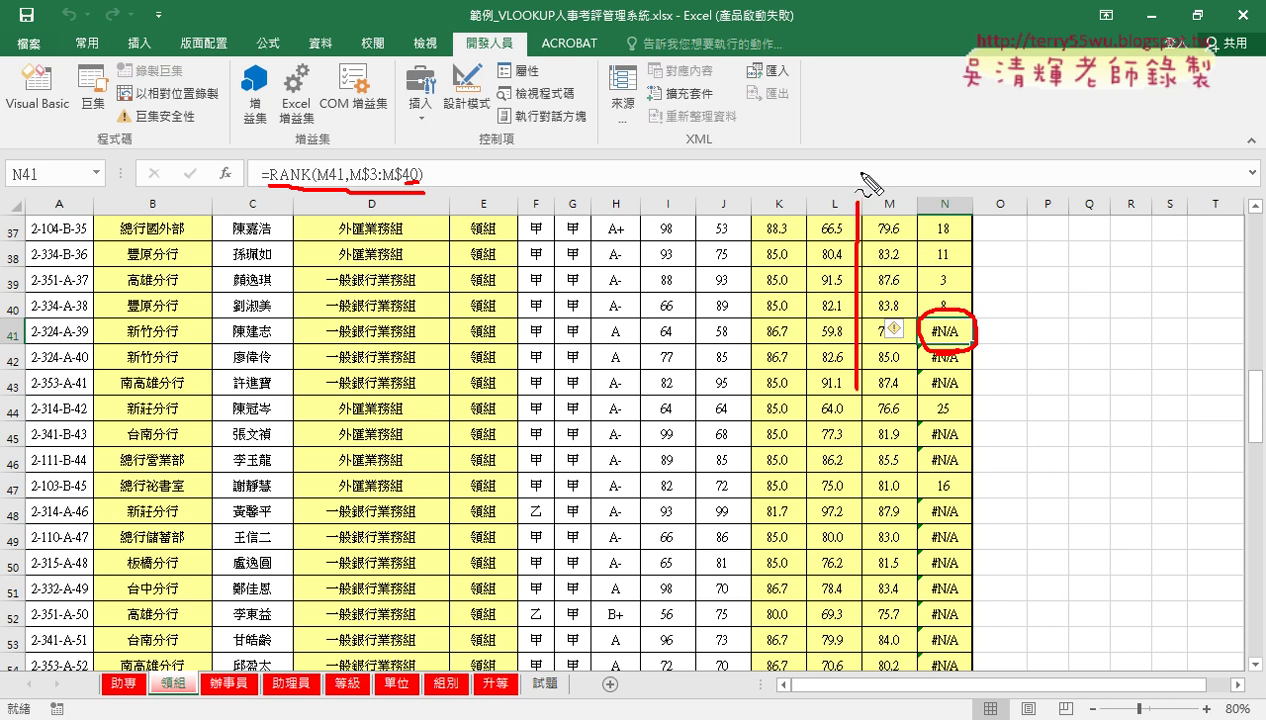
{"action": "left_click_drag", "start_coordinate": [862, 172], "coordinate": [914, 452]}
{"action": "left_click_drag", "start_coordinate": [862, 400], "coordinate": [865, 460]}
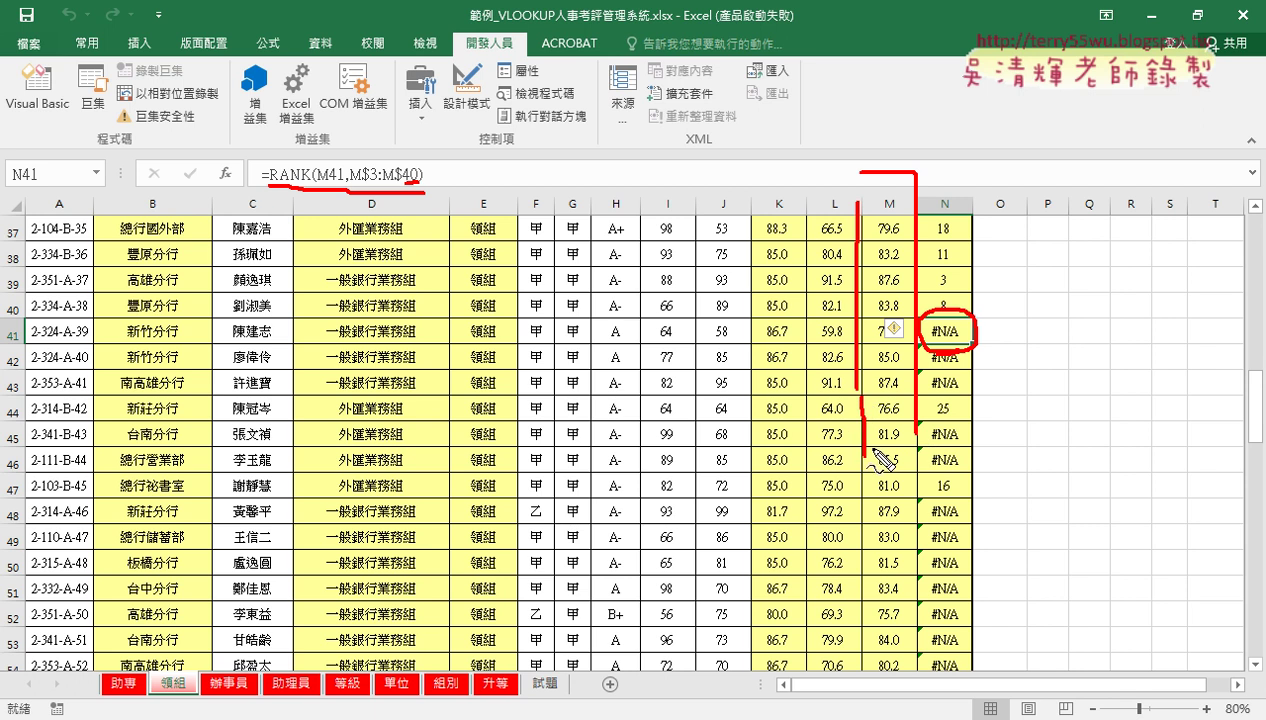
{"action": "key", "text": "Escape"}
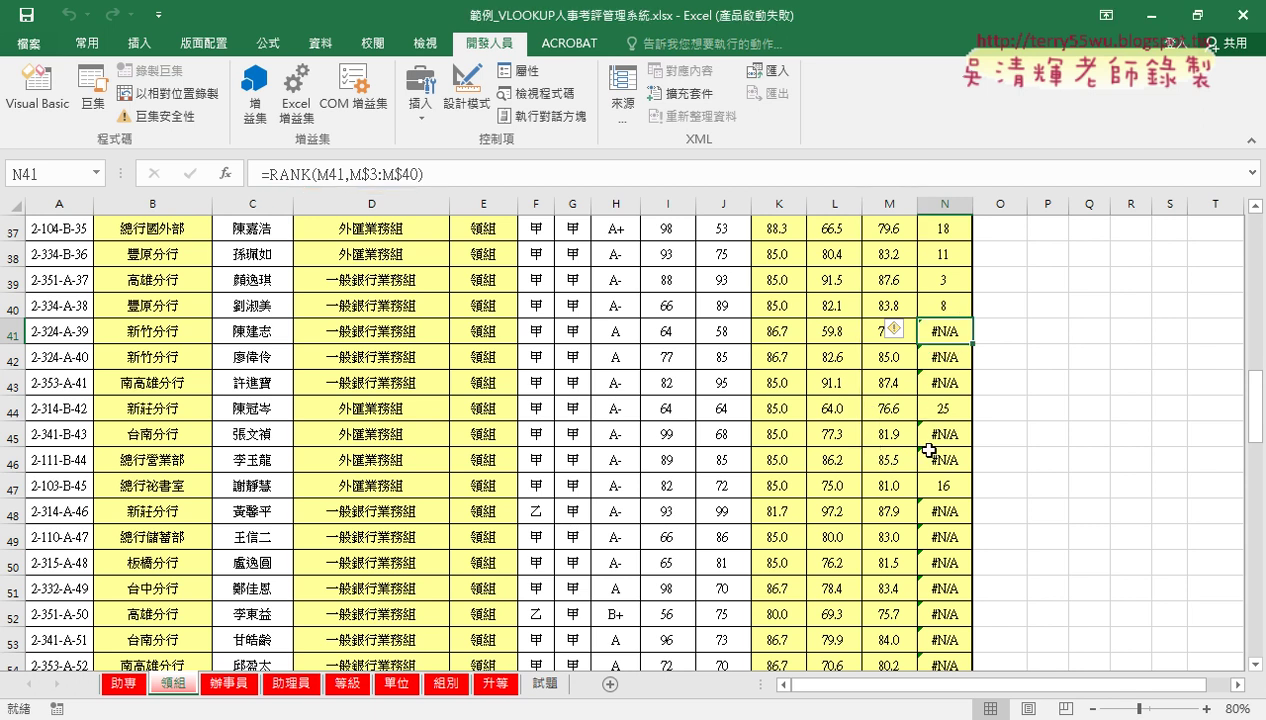
{"action": "left_click", "coordinate": [902, 436]}
{"action": "key", "text": "ctrl+Down"}
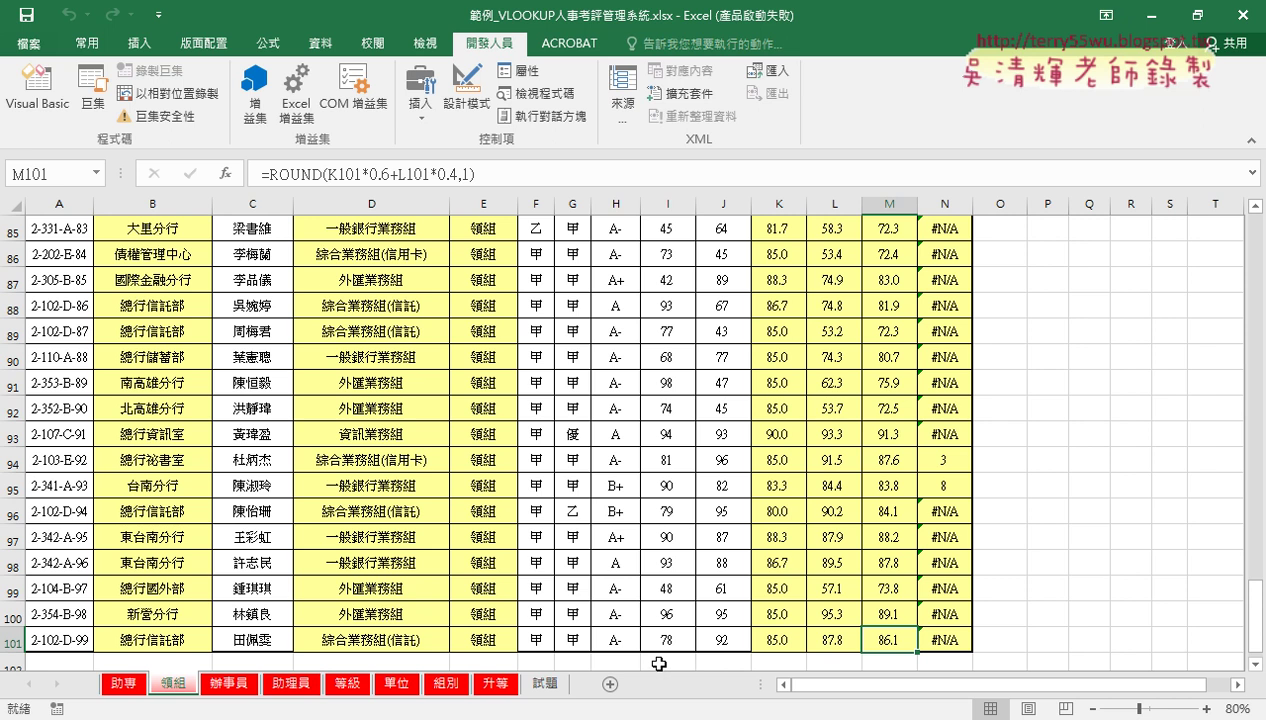
Check the N89 rank formula, select the 40 in the code's RANK range, and step onto 辦事員
{"action": "left_click", "coordinate": [920, 322]}
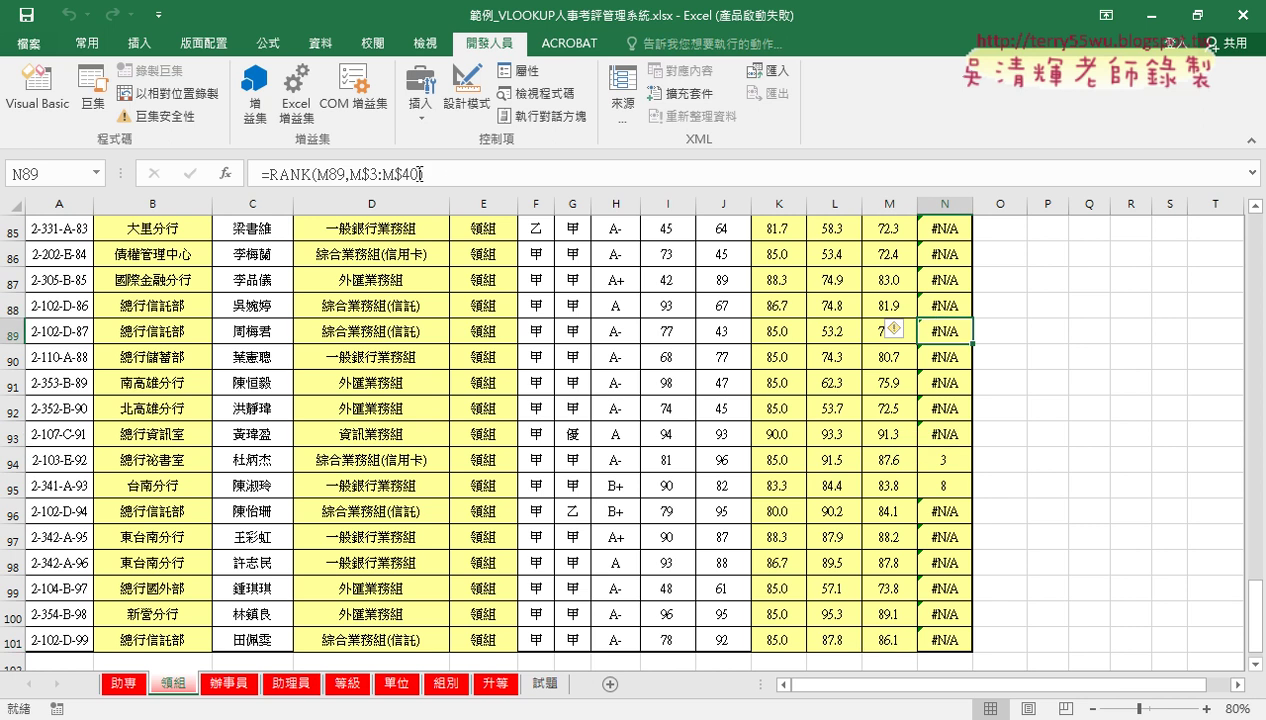
{"action": "left_click", "coordinate": [50, 95]}
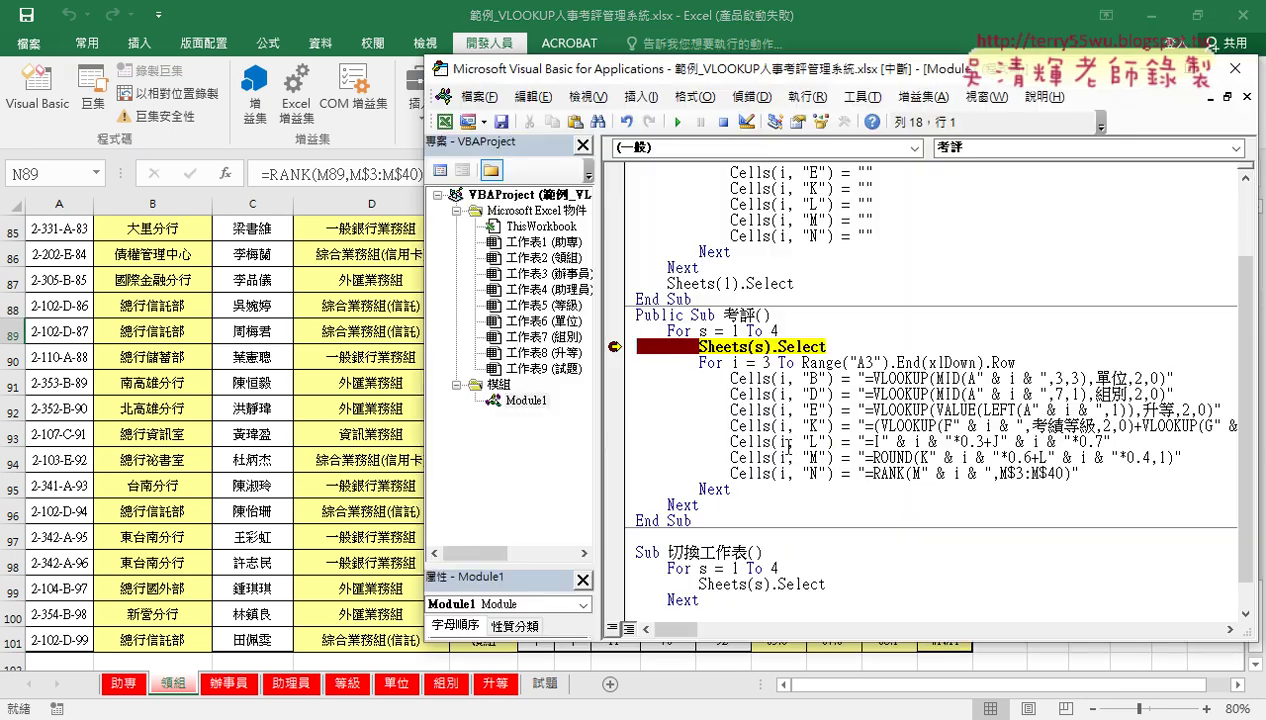
{"action": "left_click", "coordinate": [816, 394]}
{"action": "double_click", "coordinate": [1054, 473]}
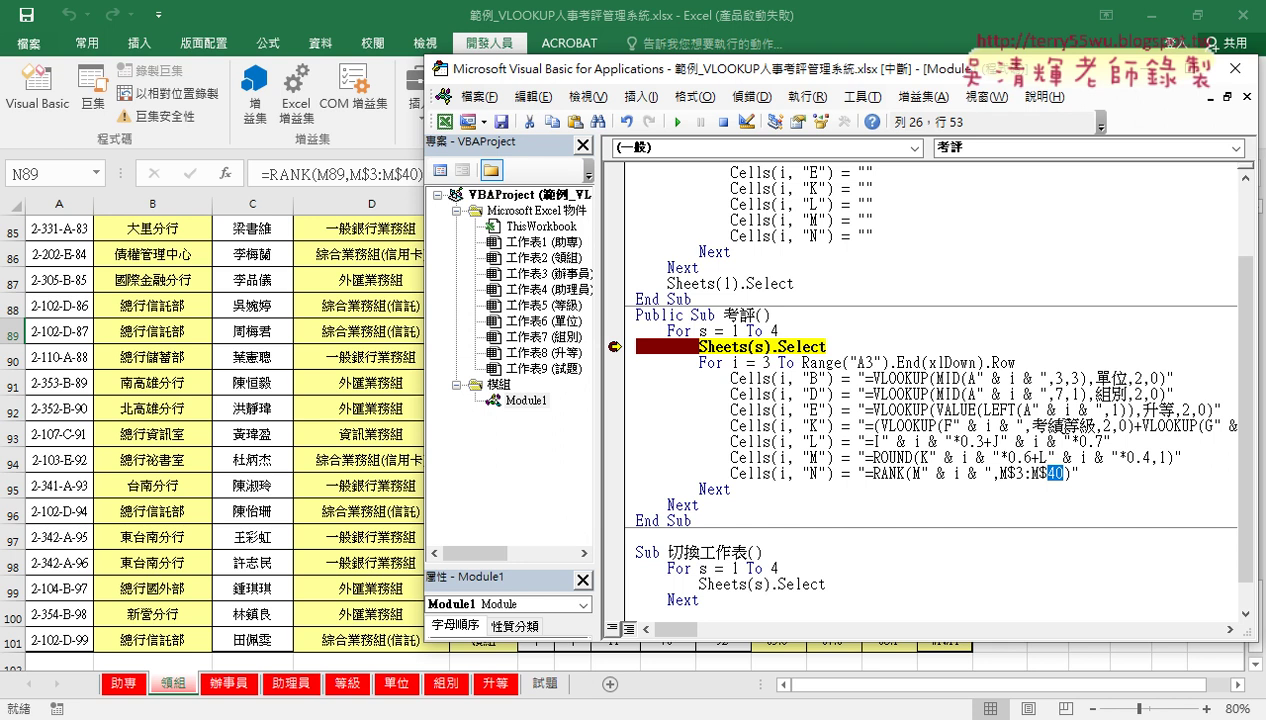
{"action": "key", "text": "F8"}
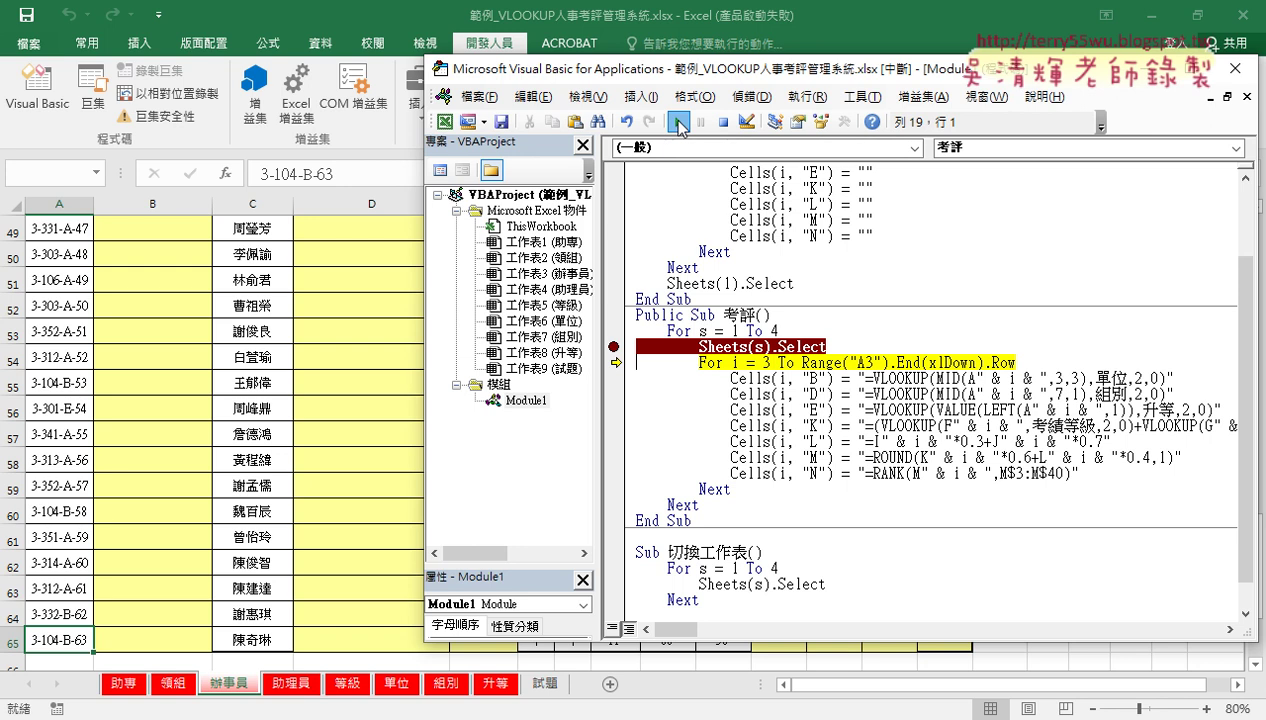
Run the macro through the 辦事員 rows and inspect the #N/A rank at N41, just past row 40
{"action": "left_click", "coordinate": [679, 122]}
{"action": "left_click", "coordinate": [183, 481]}
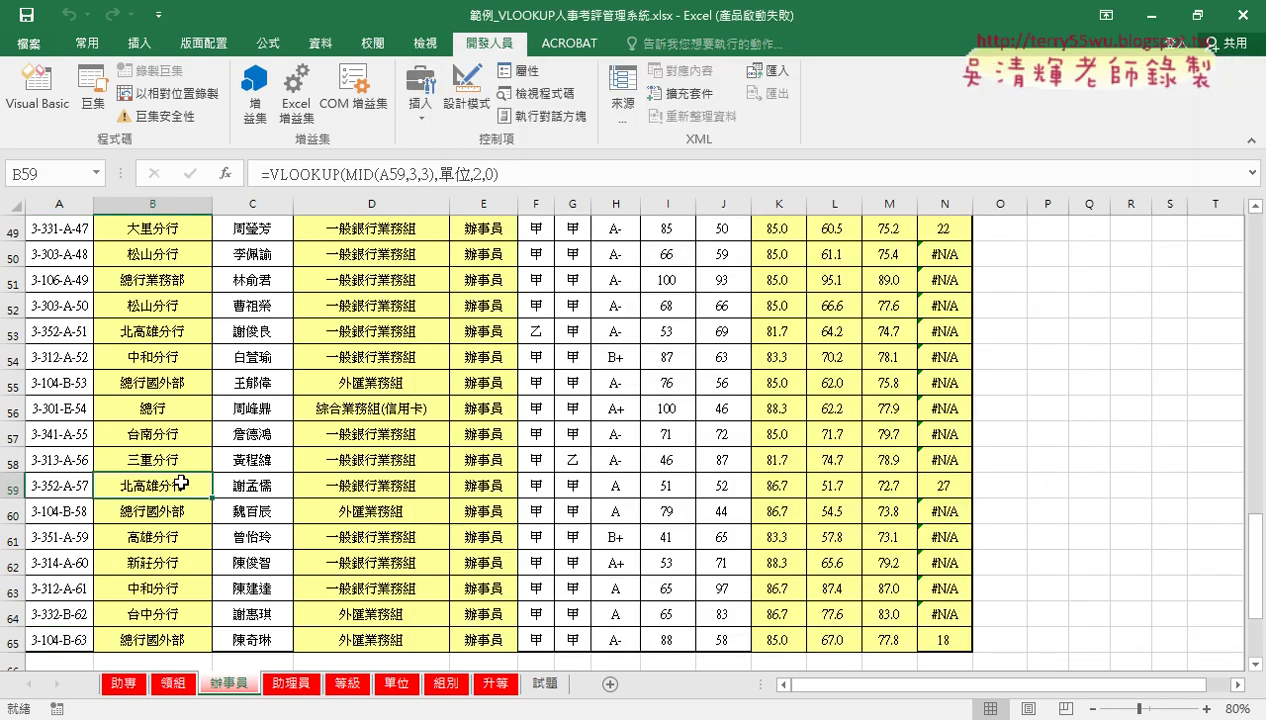
{"action": "scroll", "coordinate": [183, 481], "scroll_direction": "down", "scroll_amount": 3}
{"action": "scroll", "coordinate": [887, 475], "scroll_direction": "up", "scroll_amount": 2}
{"action": "scroll", "coordinate": [998, 430], "scroll_direction": "up", "scroll_amount": 6}
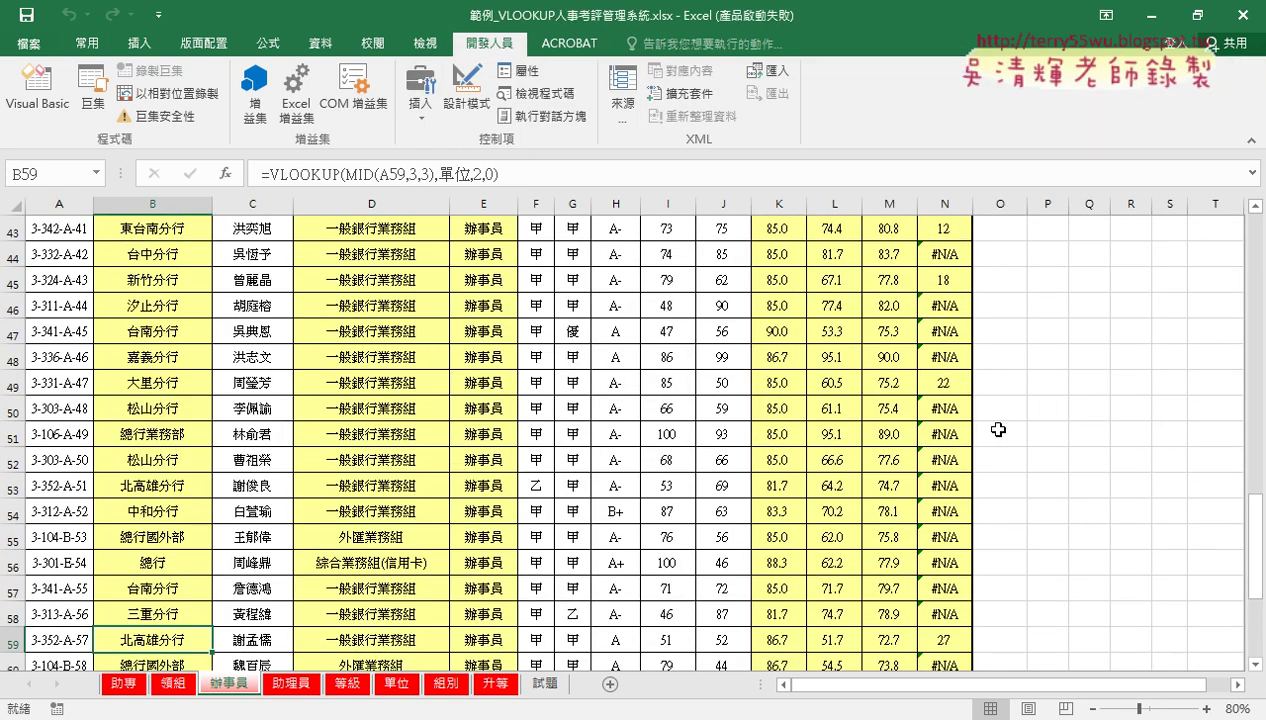
{"action": "scroll", "coordinate": [998, 430], "scroll_direction": "up", "scroll_amount": 1}
{"action": "left_click", "coordinate": [936, 479]}
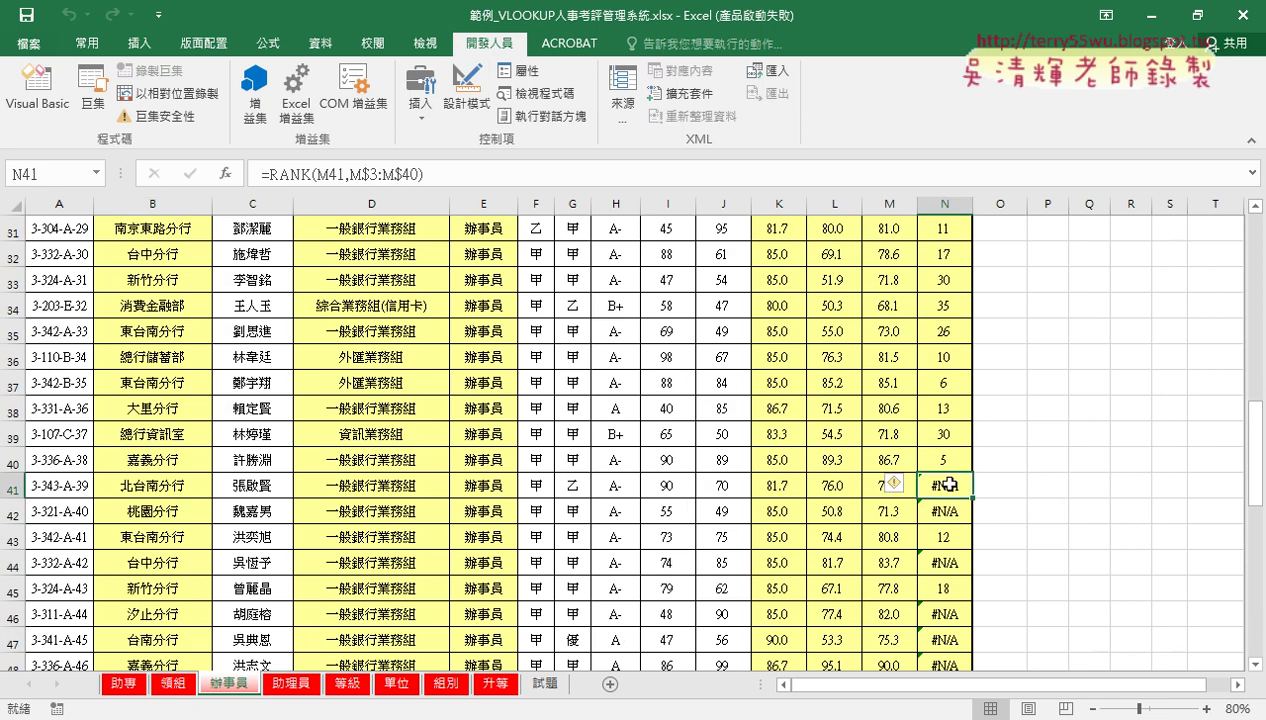
{"action": "left_click", "coordinate": [11, 485]}
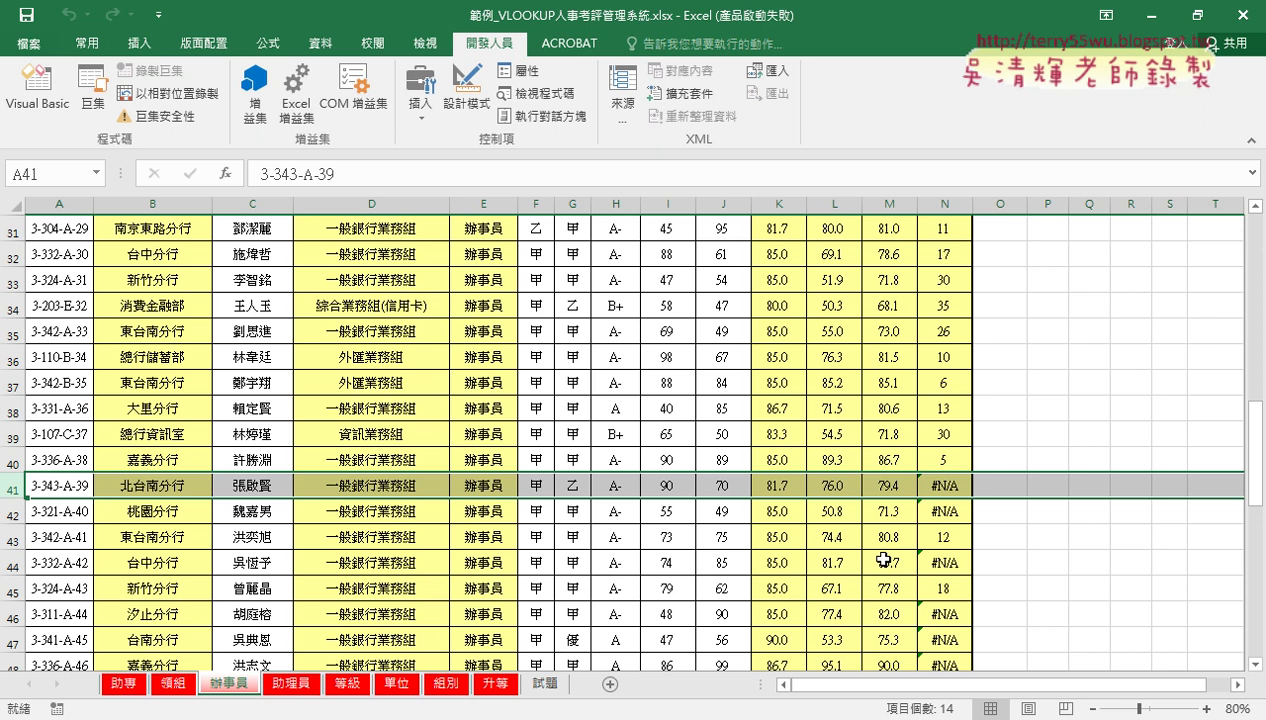
Back in the macro code, step 考評 onto the 助理員 sheet
{"action": "left_click", "coordinate": [38, 90]}
{"action": "left_click", "coordinate": [916, 424]}
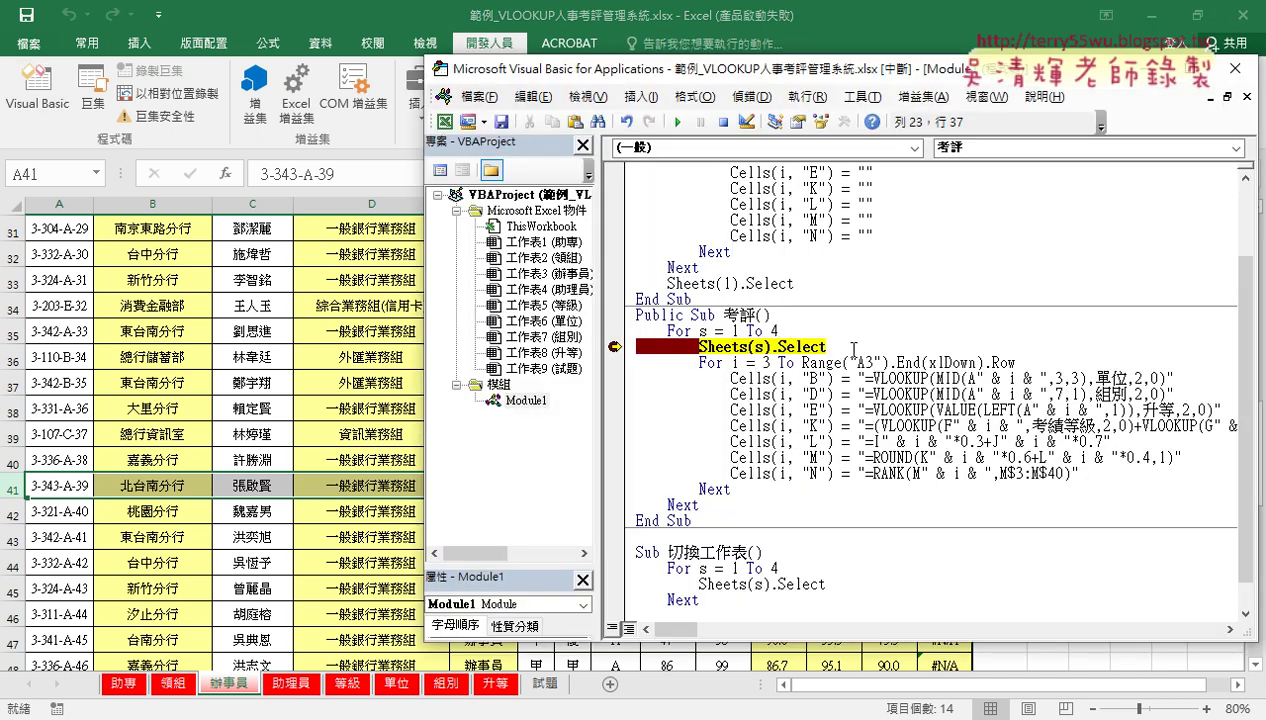
{"action": "key", "text": "F8"}
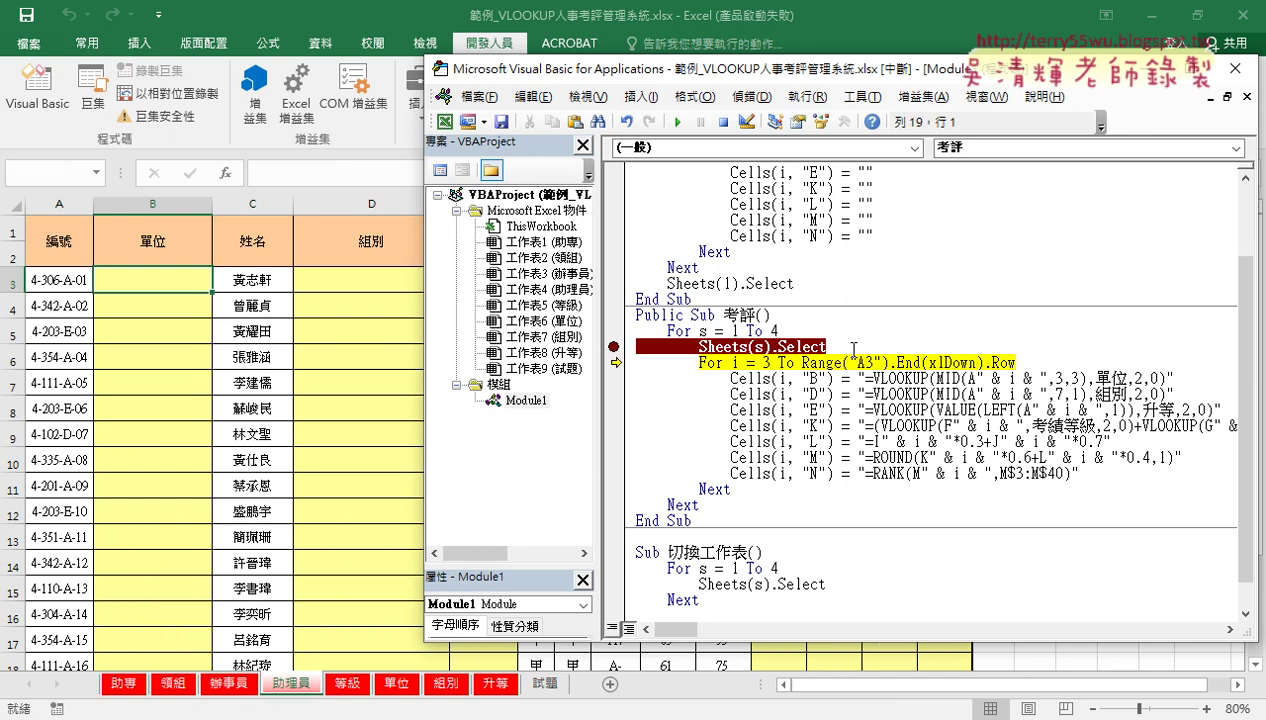
Run 考評 to the end and scroll through the filled 助理員 sheet
{"action": "left_click", "coordinate": [677, 121]}
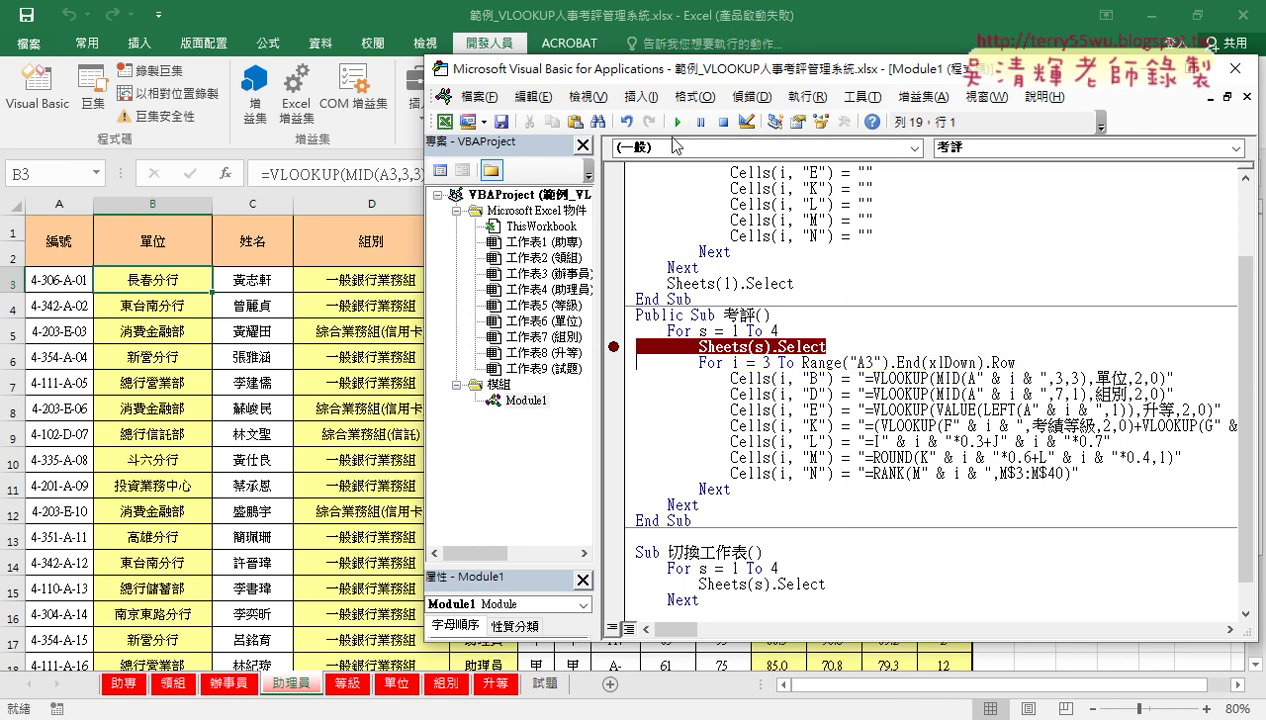
{"action": "left_click", "coordinate": [358, 276]}
{"action": "scroll", "coordinate": [878, 314], "scroll_direction": "down", "scroll_amount": 3}
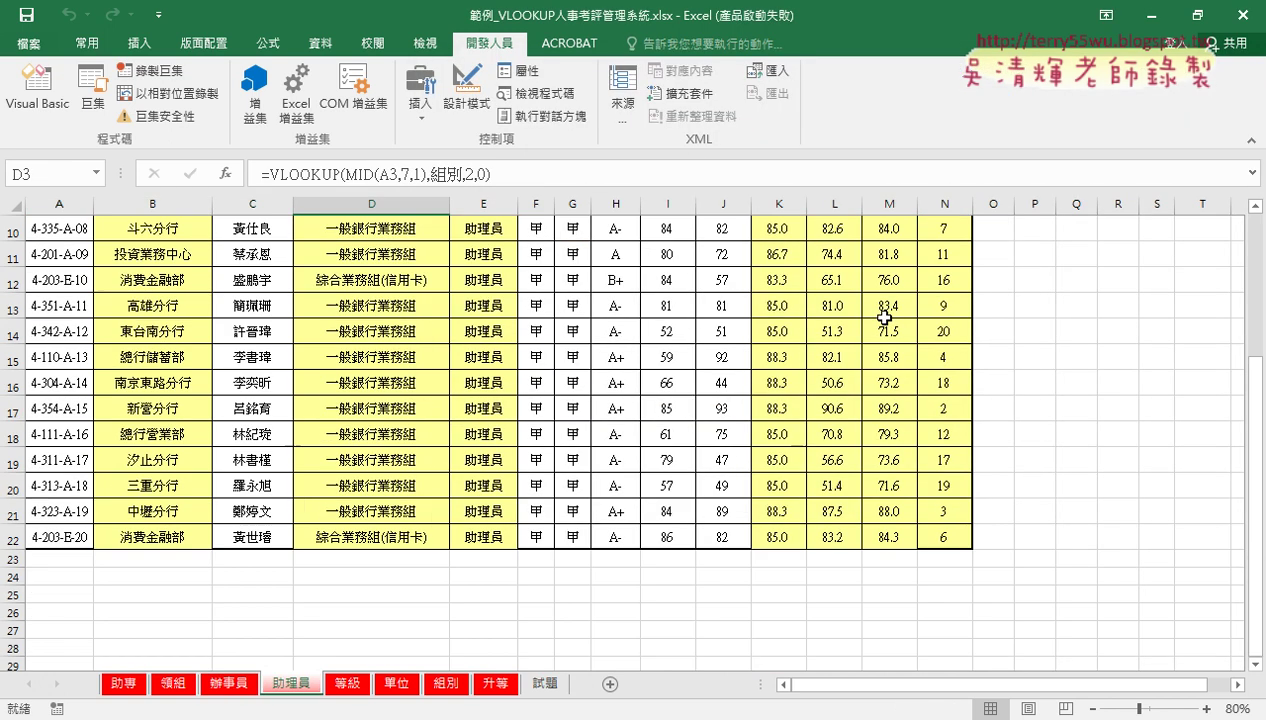
{"action": "scroll", "coordinate": [884, 318], "scroll_direction": "down", "scroll_amount": 1}
{"action": "scroll", "coordinate": [884, 318], "scroll_direction": "down", "scroll_amount": 1}
{"action": "scroll", "coordinate": [884, 318], "scroll_direction": "up", "scroll_amount": 5}
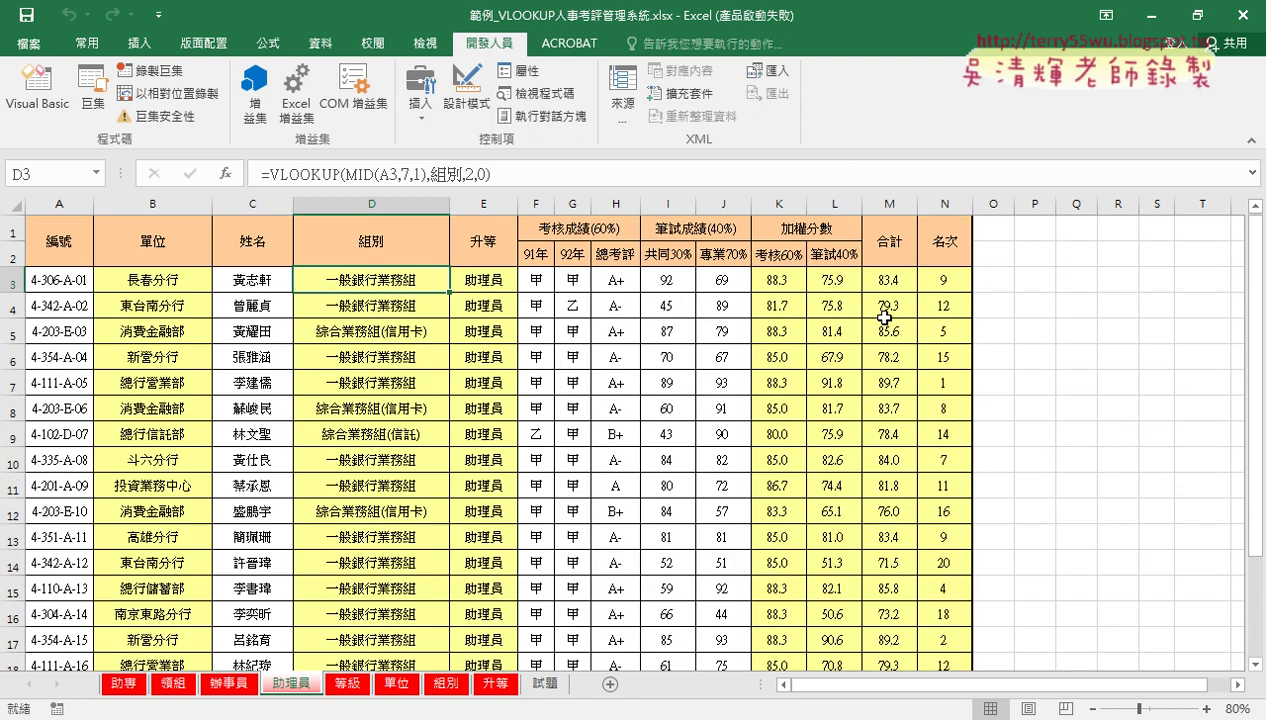
Check the N3 rank formula and row 23 below the data, then return to the code's RANK line
{"action": "left_click", "coordinate": [955, 281]}
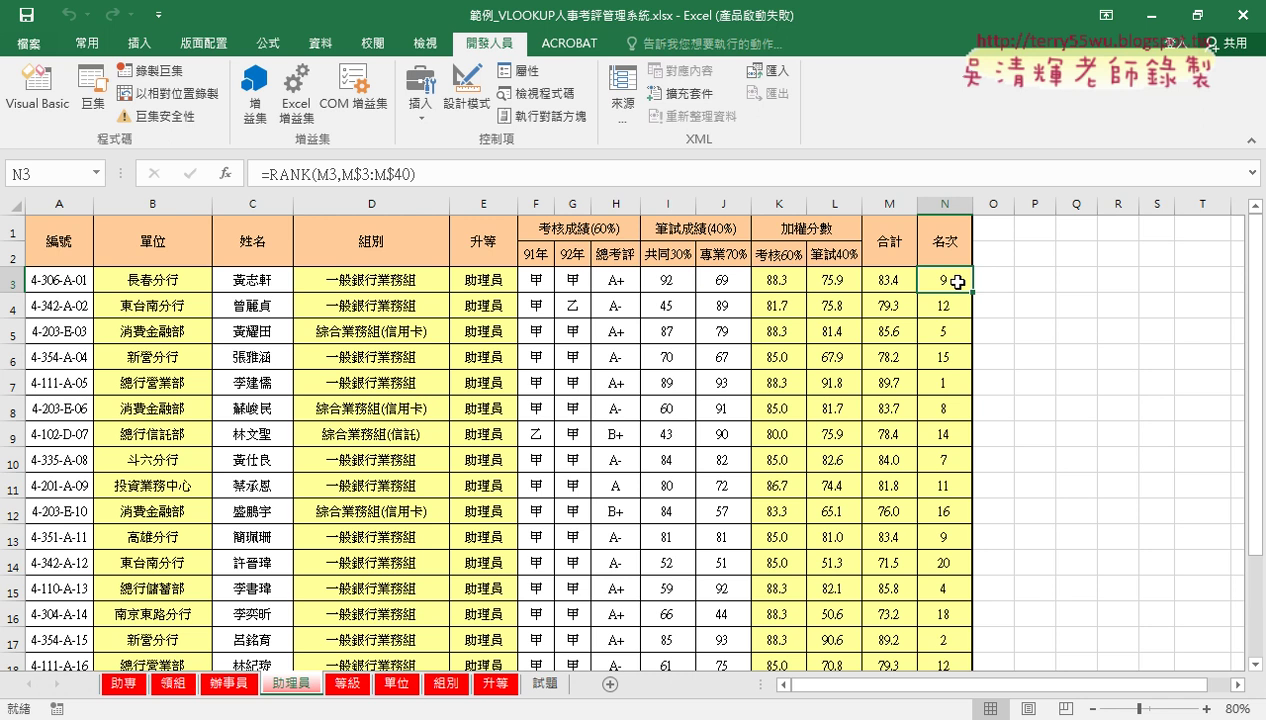
{"action": "scroll", "coordinate": [873, 320], "scroll_direction": "down", "scroll_amount": 1}
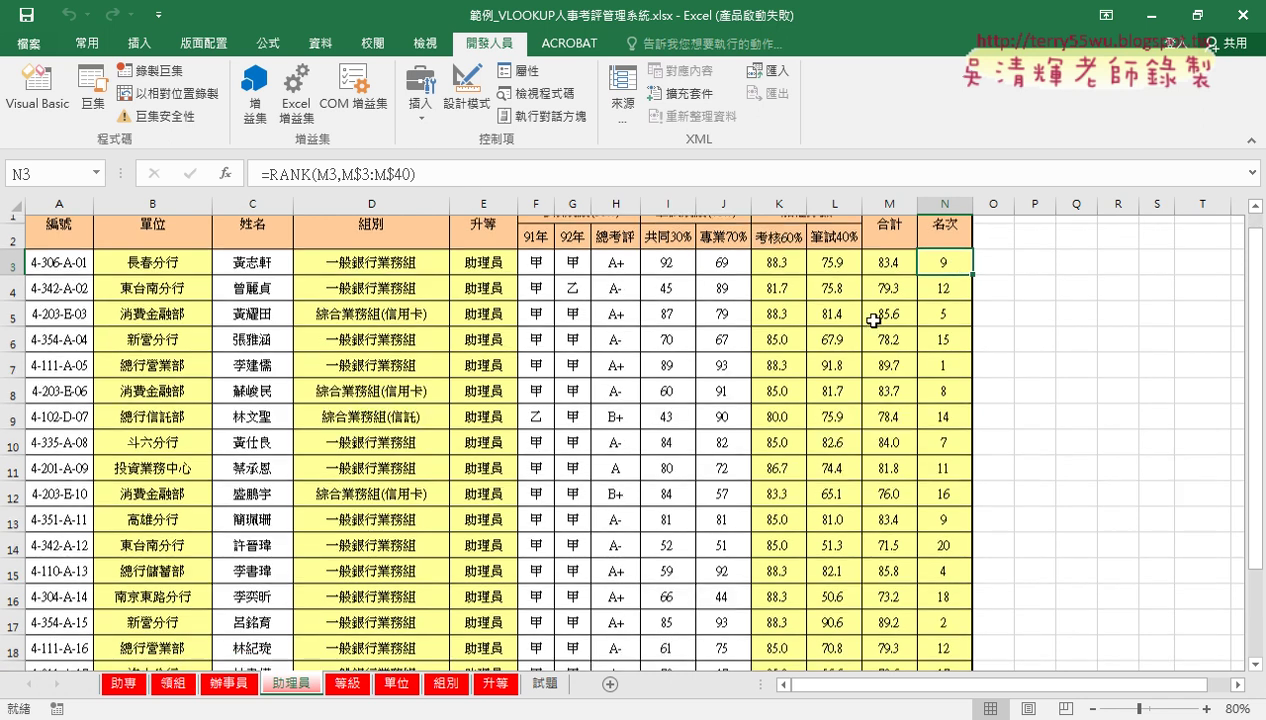
{"action": "scroll", "coordinate": [873, 320], "scroll_direction": "down", "scroll_amount": 2}
{"action": "left_click", "coordinate": [13, 560]}
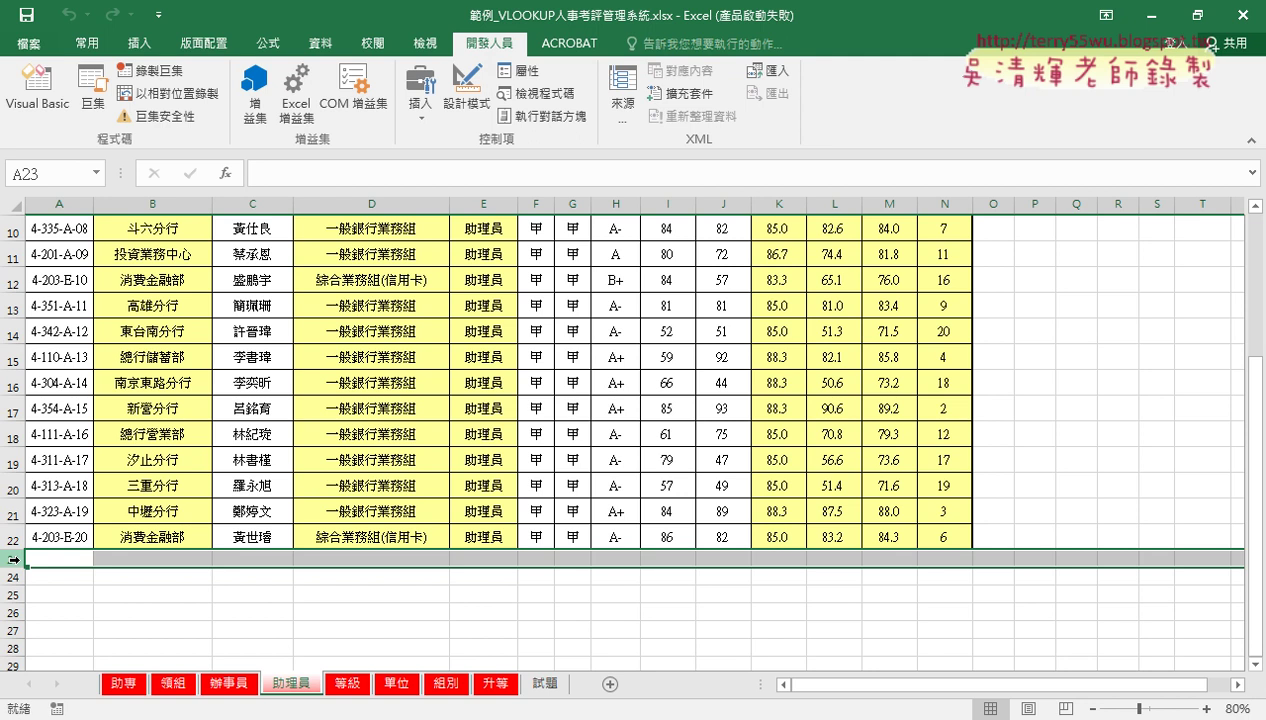
{"action": "scroll", "coordinate": [86, 595], "scroll_direction": "up", "scroll_amount": 3}
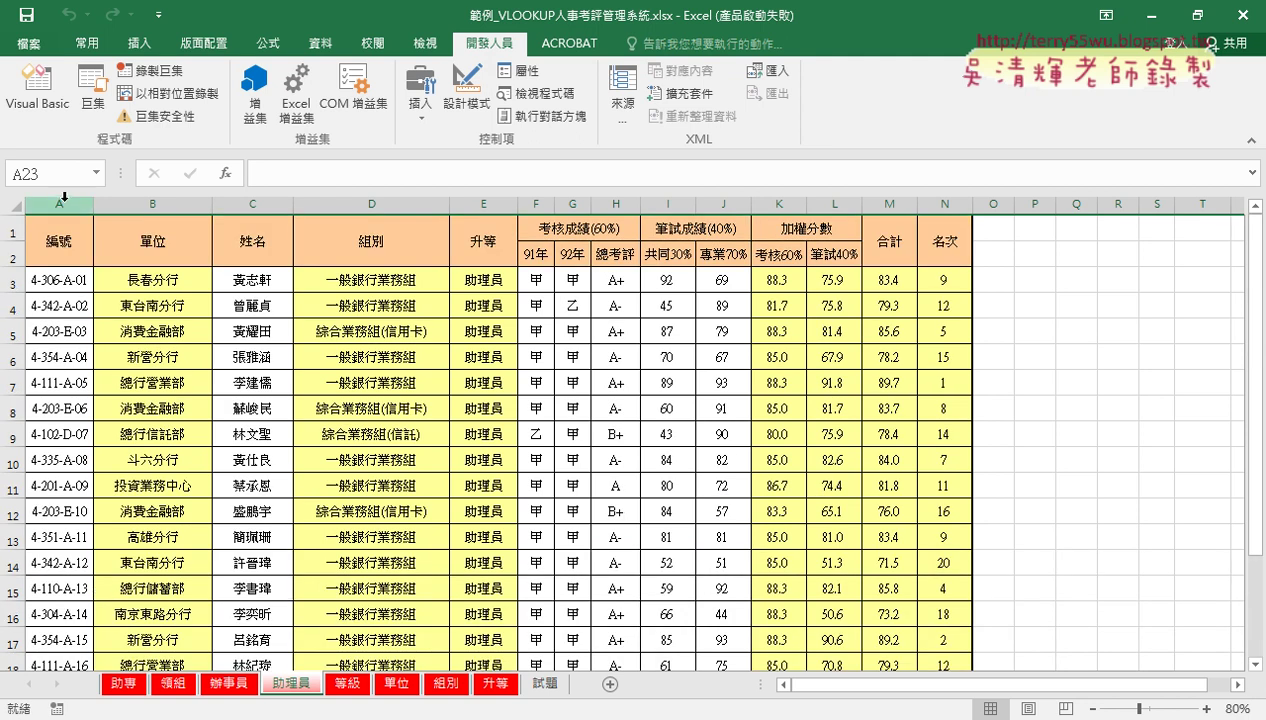
{"action": "left_click", "coordinate": [37, 90]}
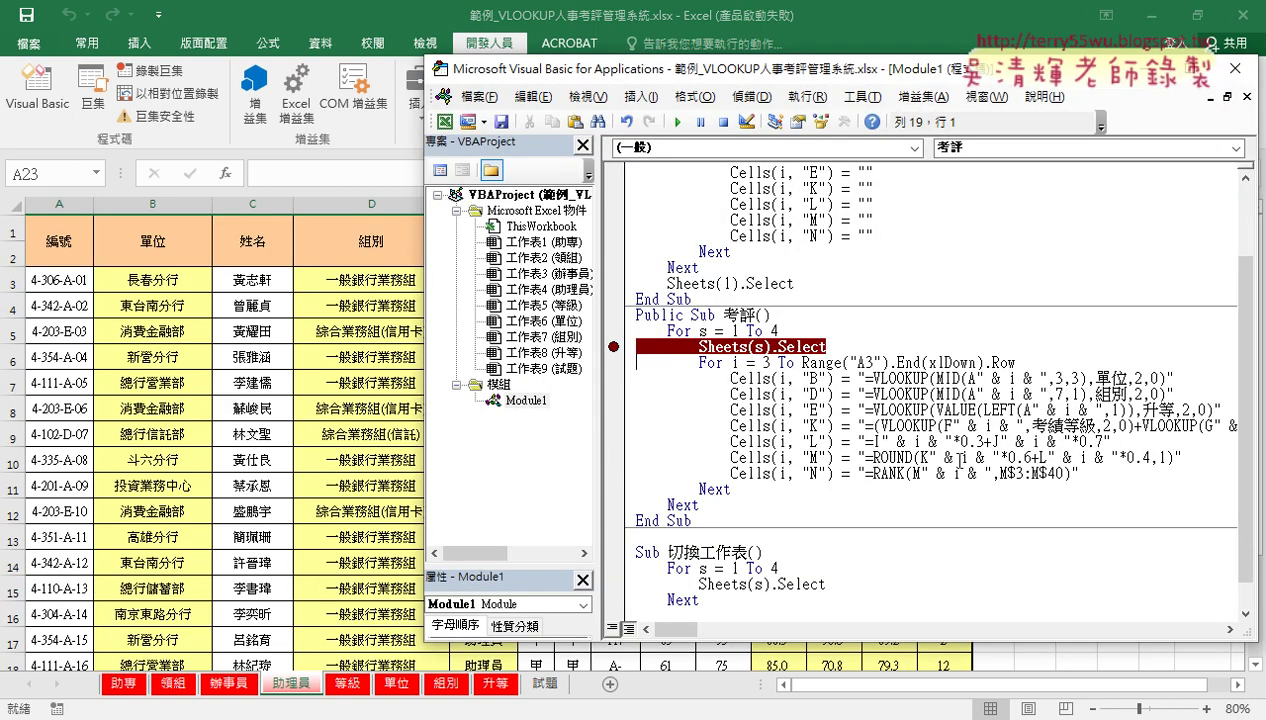
{"action": "left_click", "coordinate": [1048, 473]}
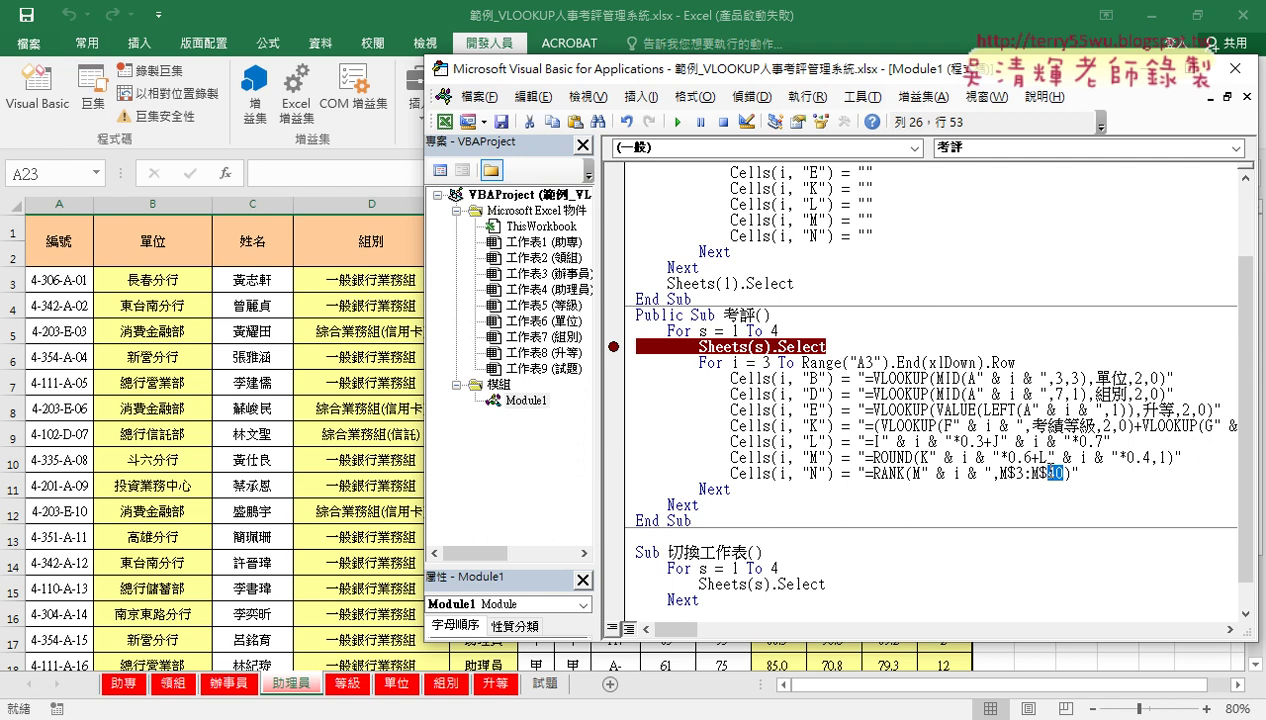
Run the 清除 routine to empty the staff sheets
{"action": "double_click", "coordinate": [1055, 473]}
{"action": "left_click", "coordinate": [805, 251]}
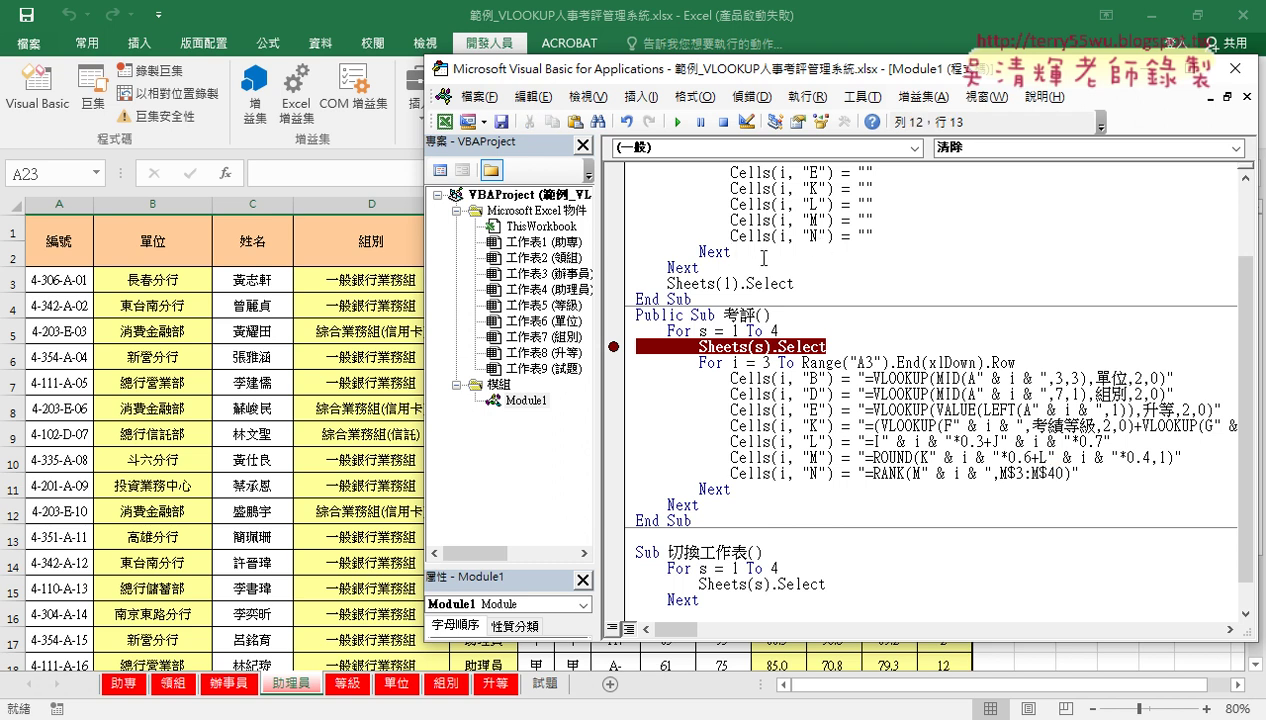
{"action": "left_click", "coordinate": [678, 121]}
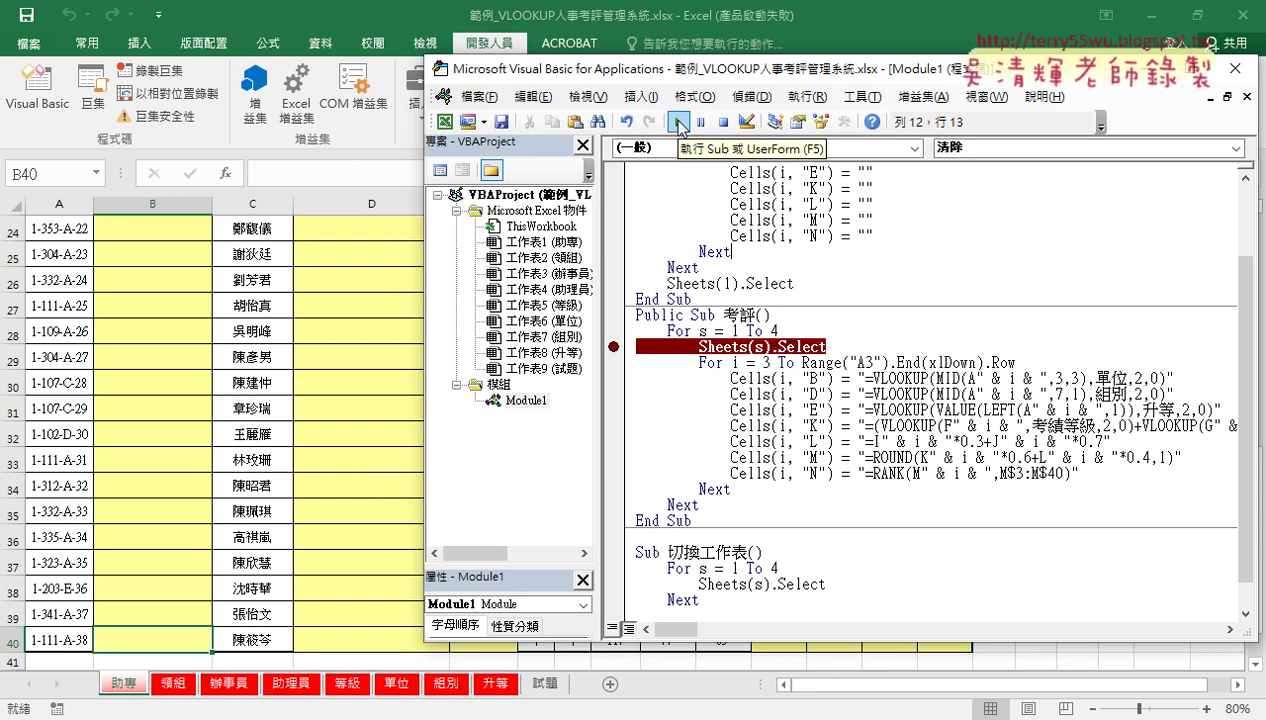
Change the RANK range end from M$40 to M$200, clear the breakpoint, and rerun 考評
{"action": "double_click", "coordinate": [1054, 473]}
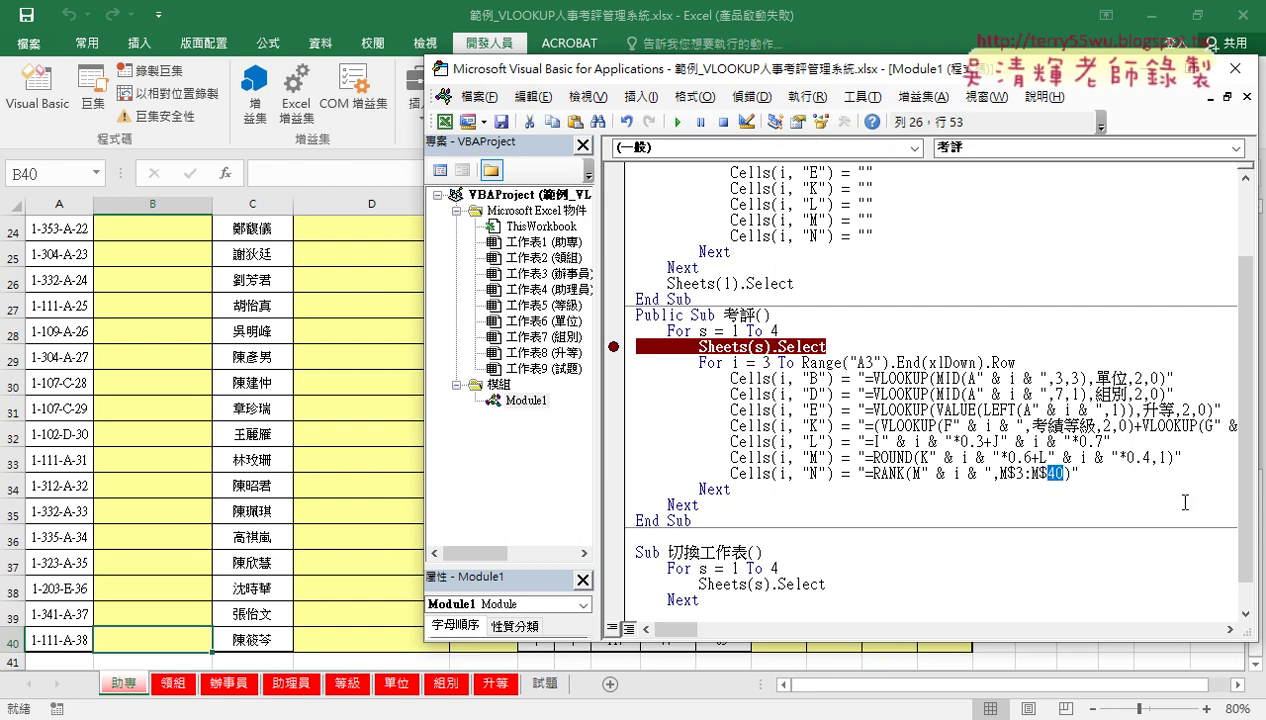
{"action": "type", "text": "2"}
{"action": "type", "text": "00"}
{"action": "left_click", "coordinate": [926, 427]}
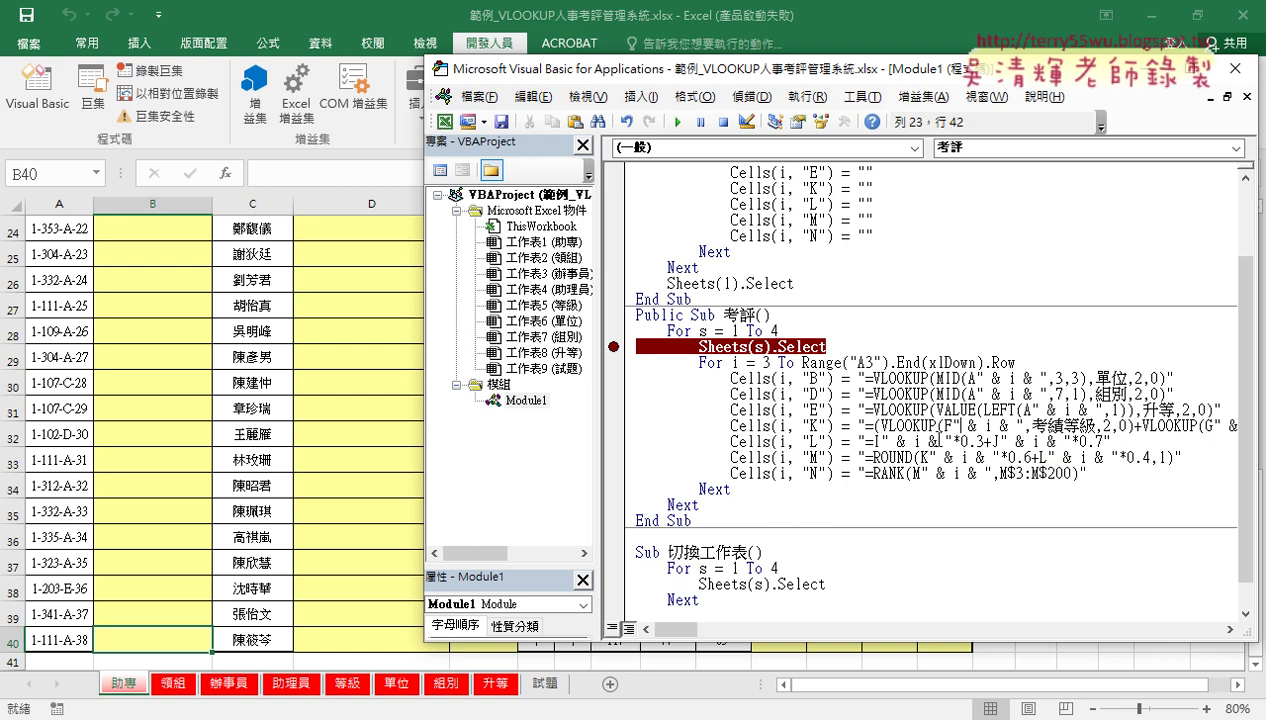
{"action": "left_click", "coordinate": [613, 346]}
{"action": "left_click", "coordinate": [822, 426]}
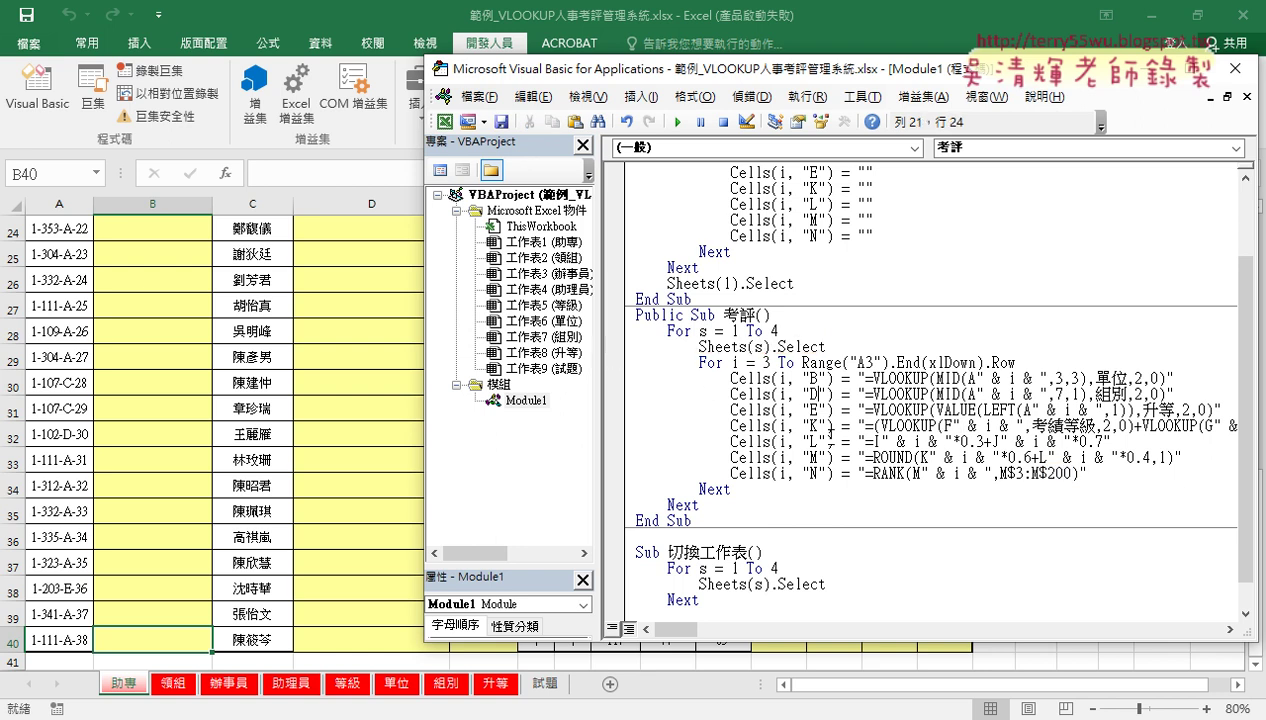
{"action": "left_click", "coordinate": [678, 121]}
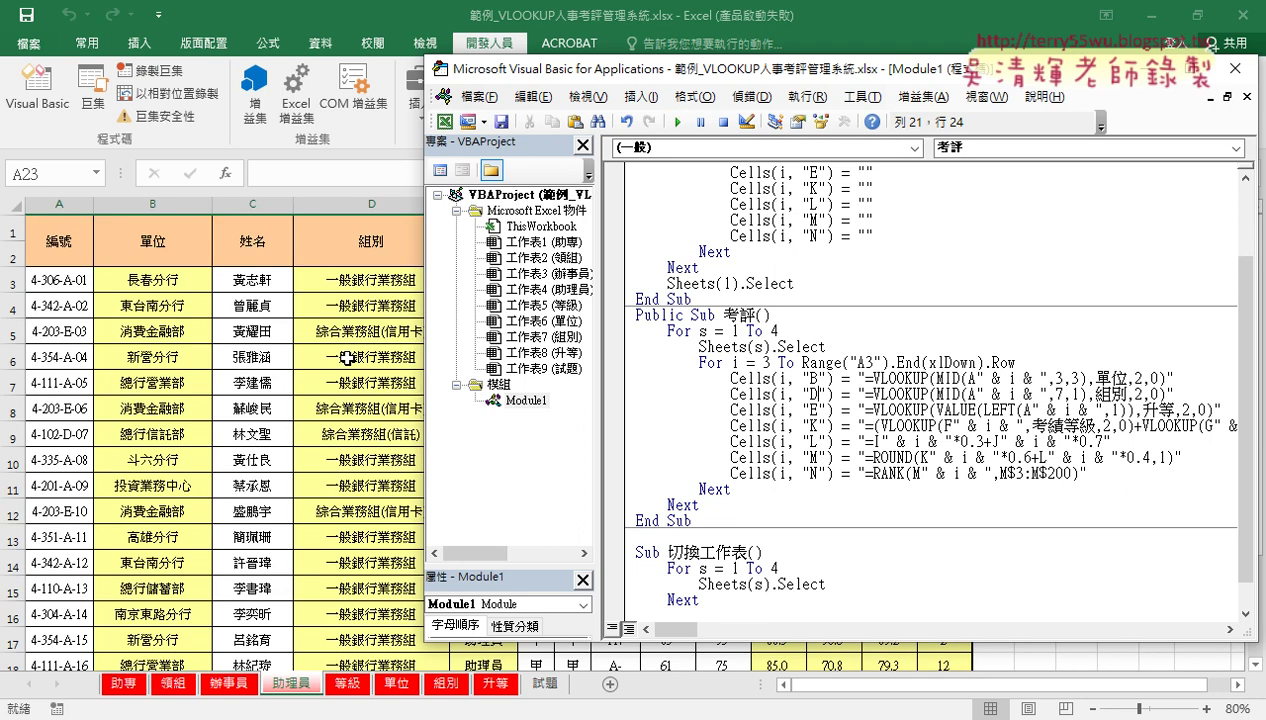
On the 領組 sheet, check the total and rank formulas in row 101
{"action": "left_click", "coordinate": [339, 562]}
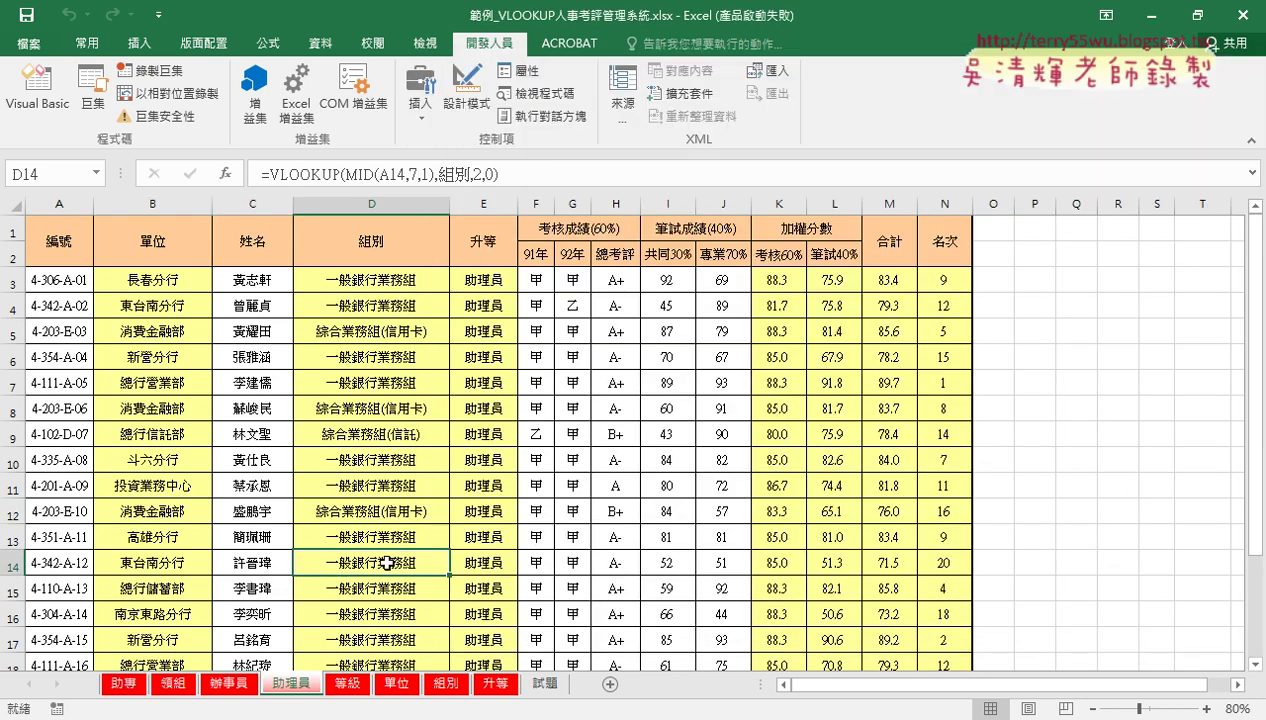
{"action": "left_click", "coordinate": [172, 683]}
{"action": "scroll", "coordinate": [925, 357], "scroll_direction": "down", "scroll_amount": 2}
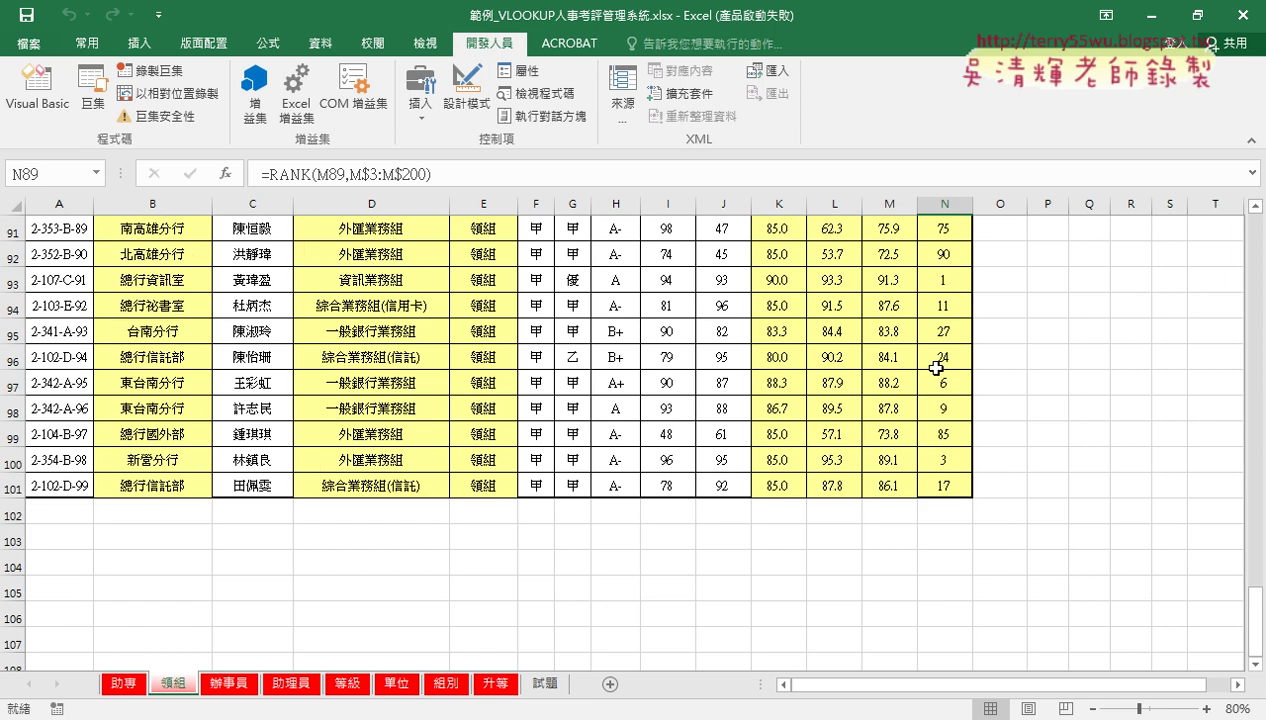
{"action": "left_click", "coordinate": [884, 487]}
{"action": "left_click", "coordinate": [955, 487]}
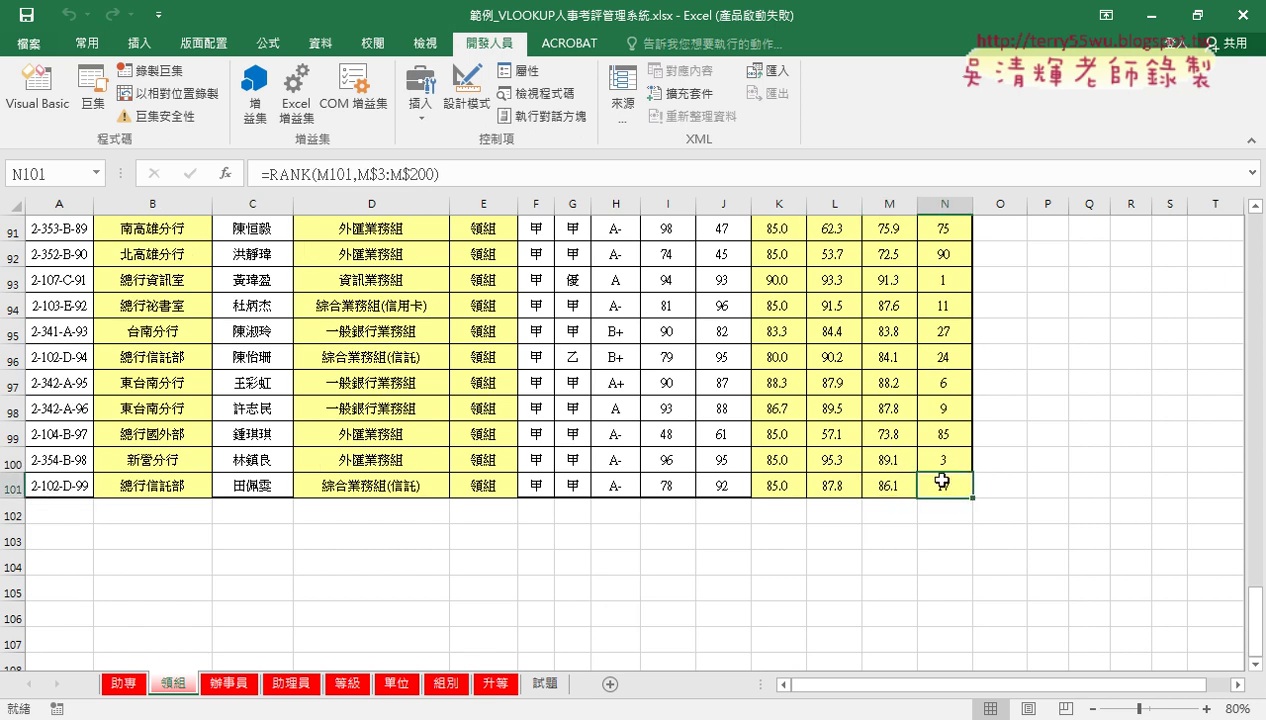
{"action": "left_click", "coordinate": [888, 485]}
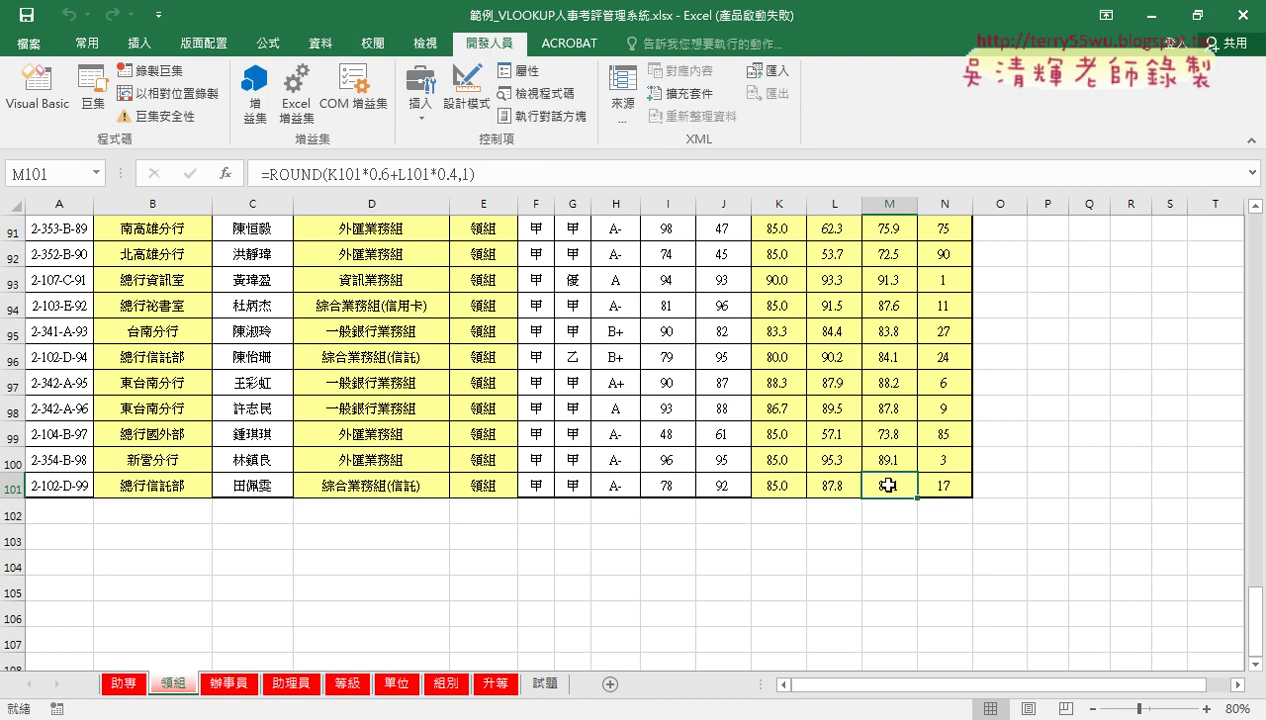
{"action": "left_click_drag", "start_coordinate": [1245, 620], "coordinate": [1262, 232]}
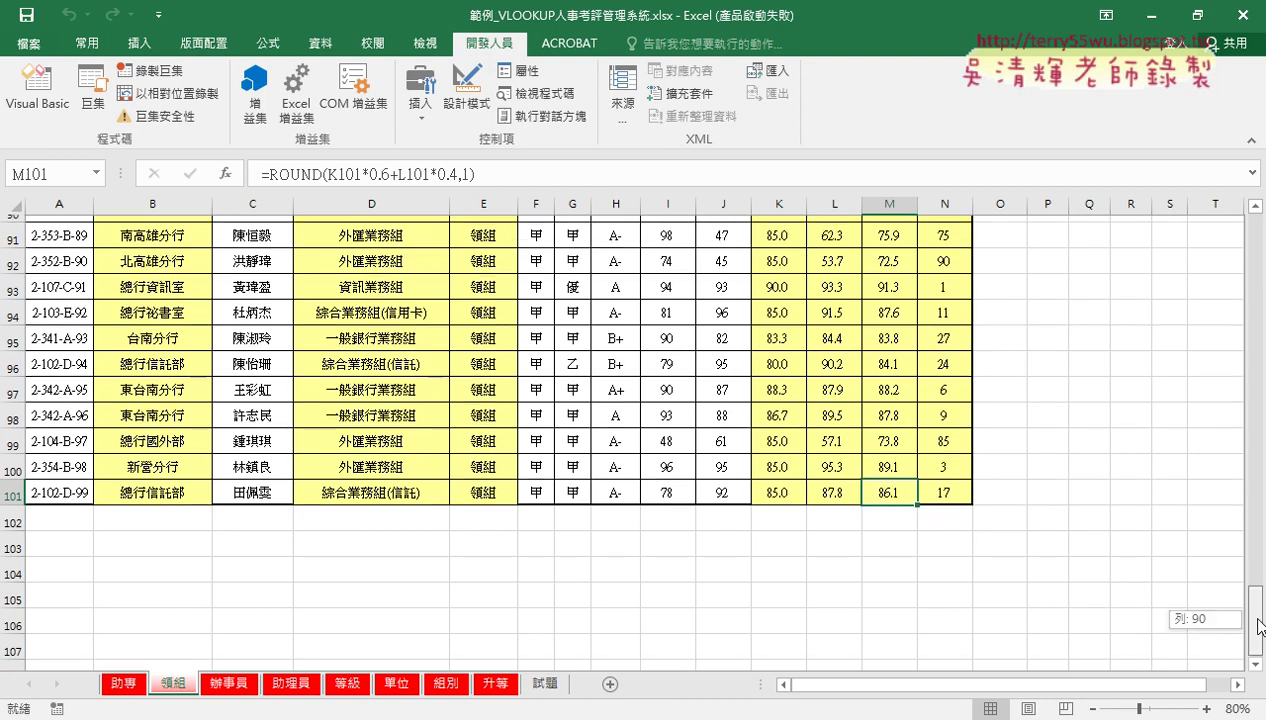
Inspect the 名次 column and the ROUND totals from M3 to M101, plus N93, M93 and M76
{"action": "left_click", "coordinate": [937, 205]}
{"action": "left_click", "coordinate": [889, 286]}
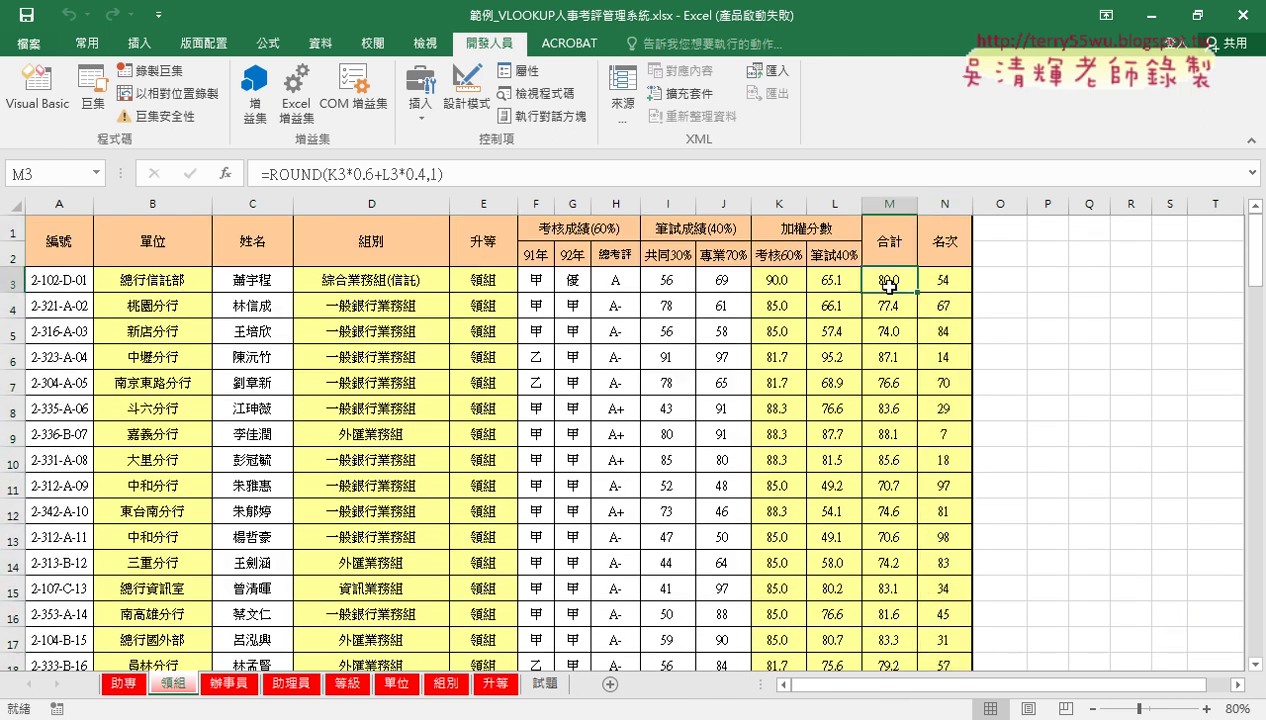
{"action": "key", "text": "ctrl+shift+Down"}
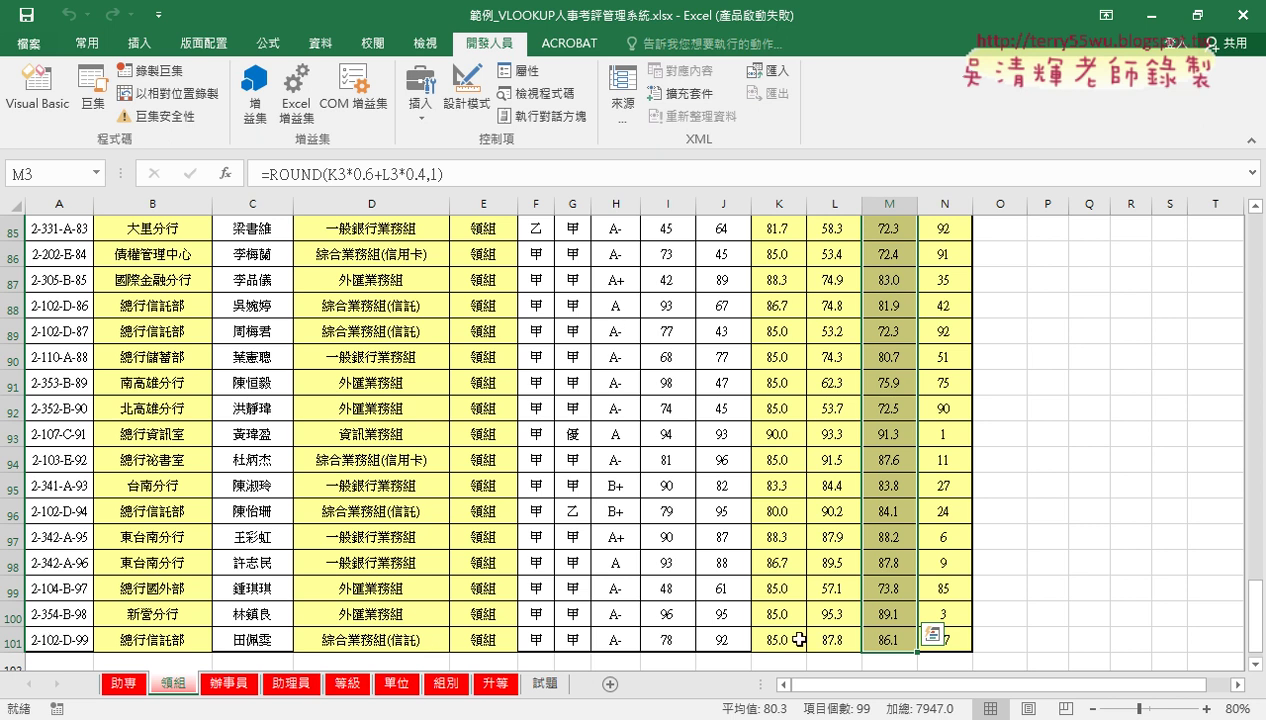
{"action": "left_click", "coordinate": [945, 636]}
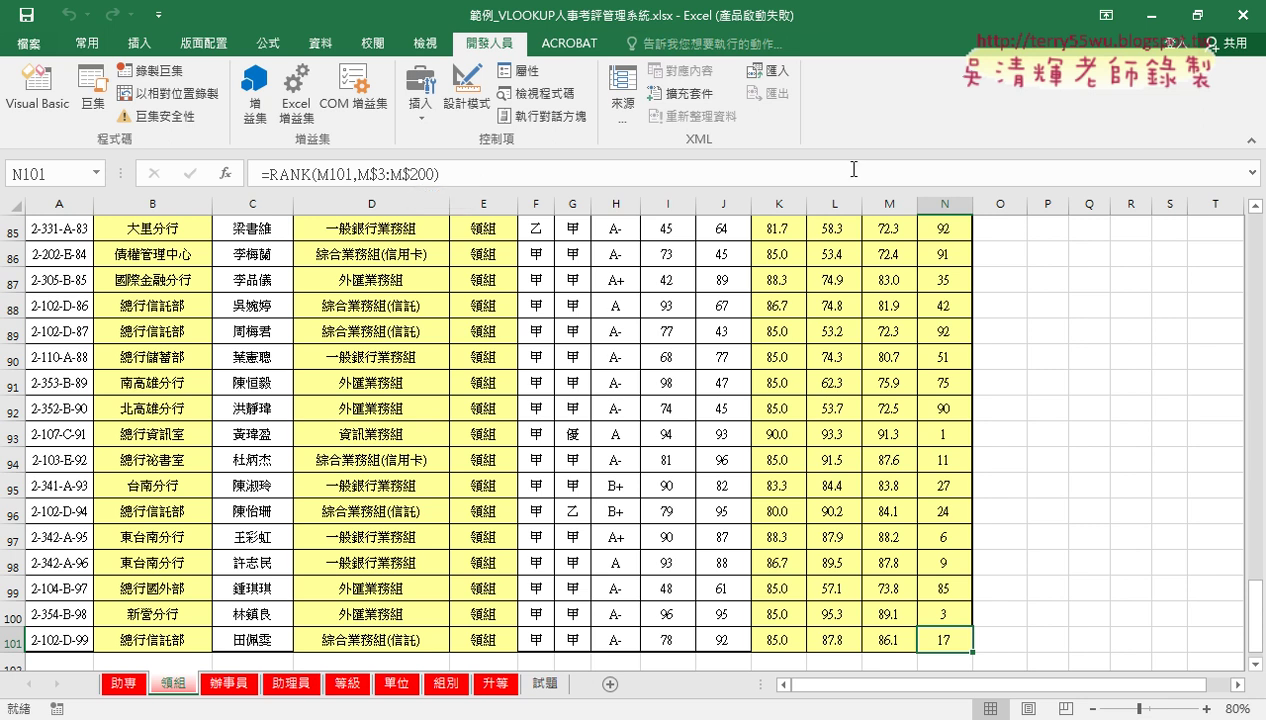
{"action": "left_click", "coordinate": [938, 436]}
{"action": "left_click", "coordinate": [880, 436]}
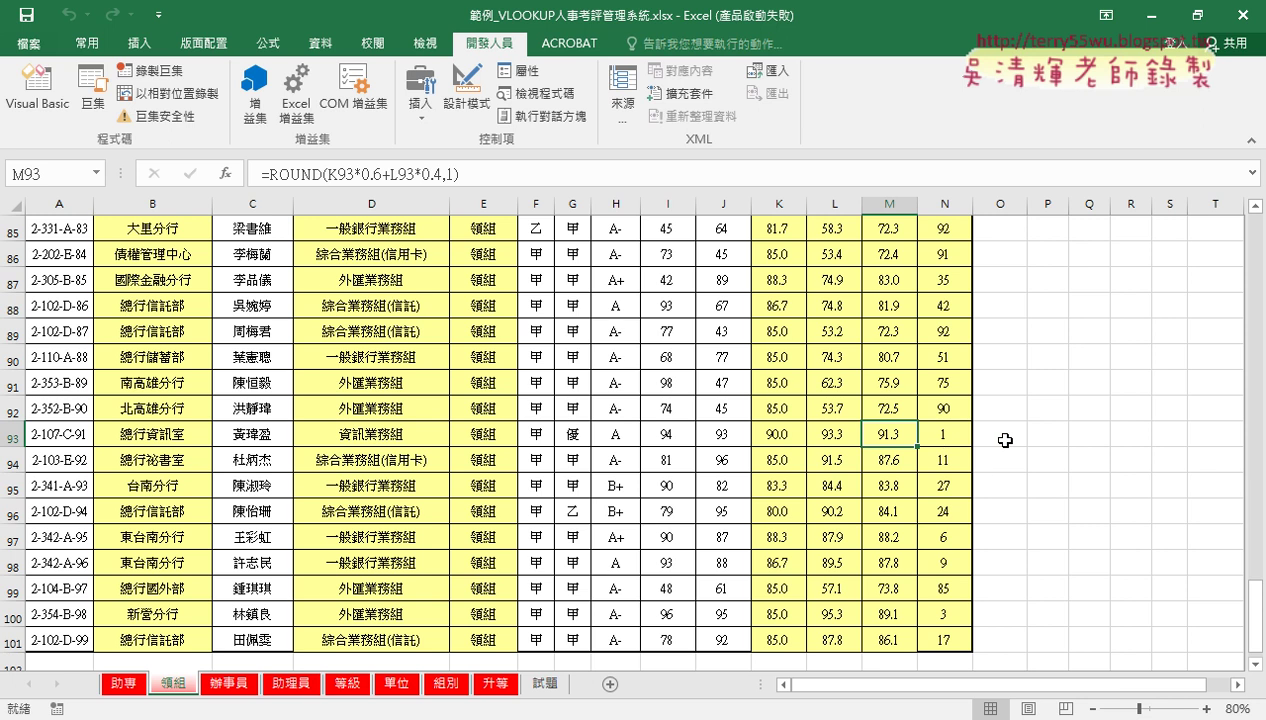
{"action": "scroll", "coordinate": [1005, 440], "scroll_direction": "up", "scroll_amount": 1}
{"action": "scroll", "coordinate": [1005, 440], "scroll_direction": "up", "scroll_amount": 4}
{"action": "scroll", "coordinate": [1005, 440], "scroll_direction": "up", "scroll_amount": 1}
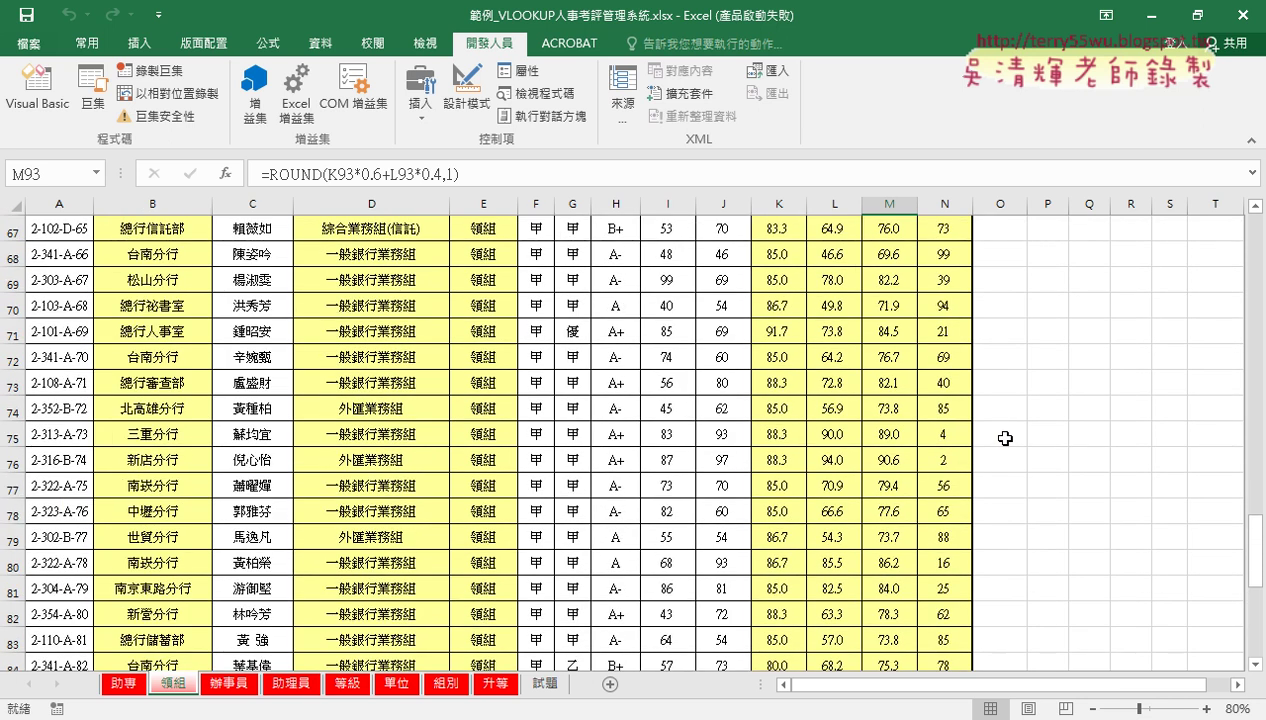
{"action": "left_click", "coordinate": [887, 458]}
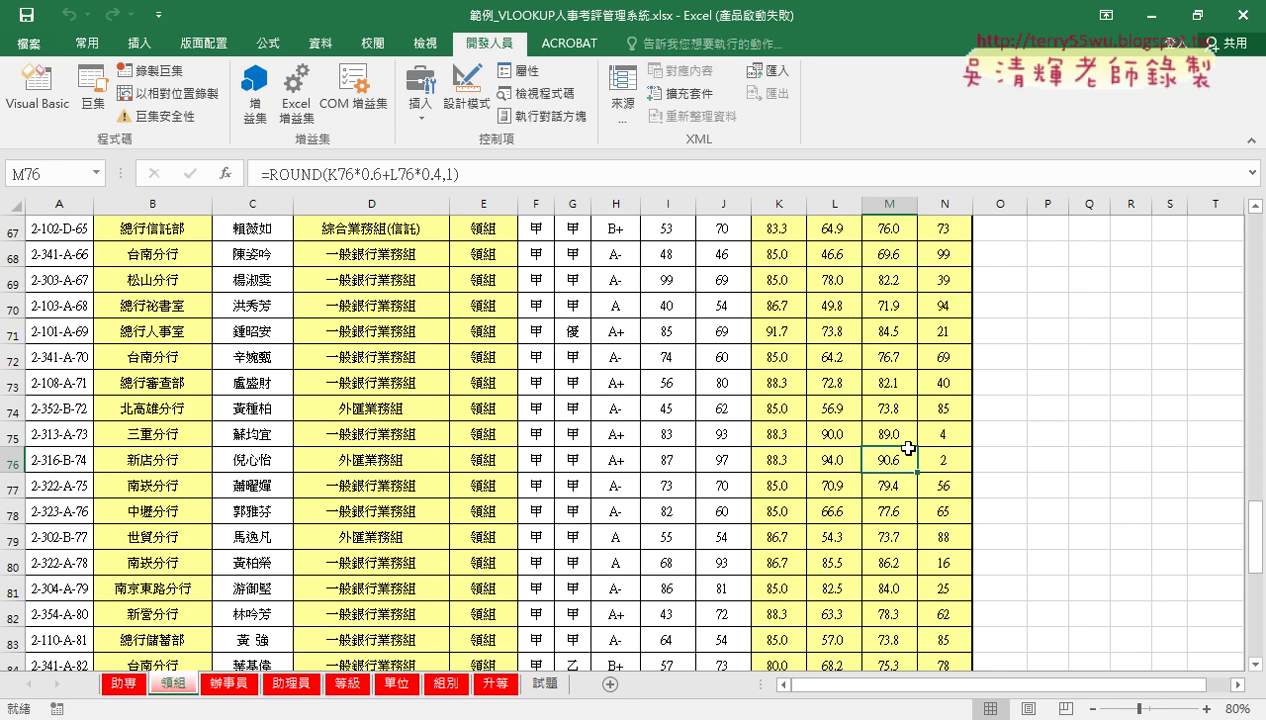
Review the refilled 辦事員, 助理員 and 助專 sheets, ending with the macro code open over 助專
{"action": "left_click", "coordinate": [37, 90]}
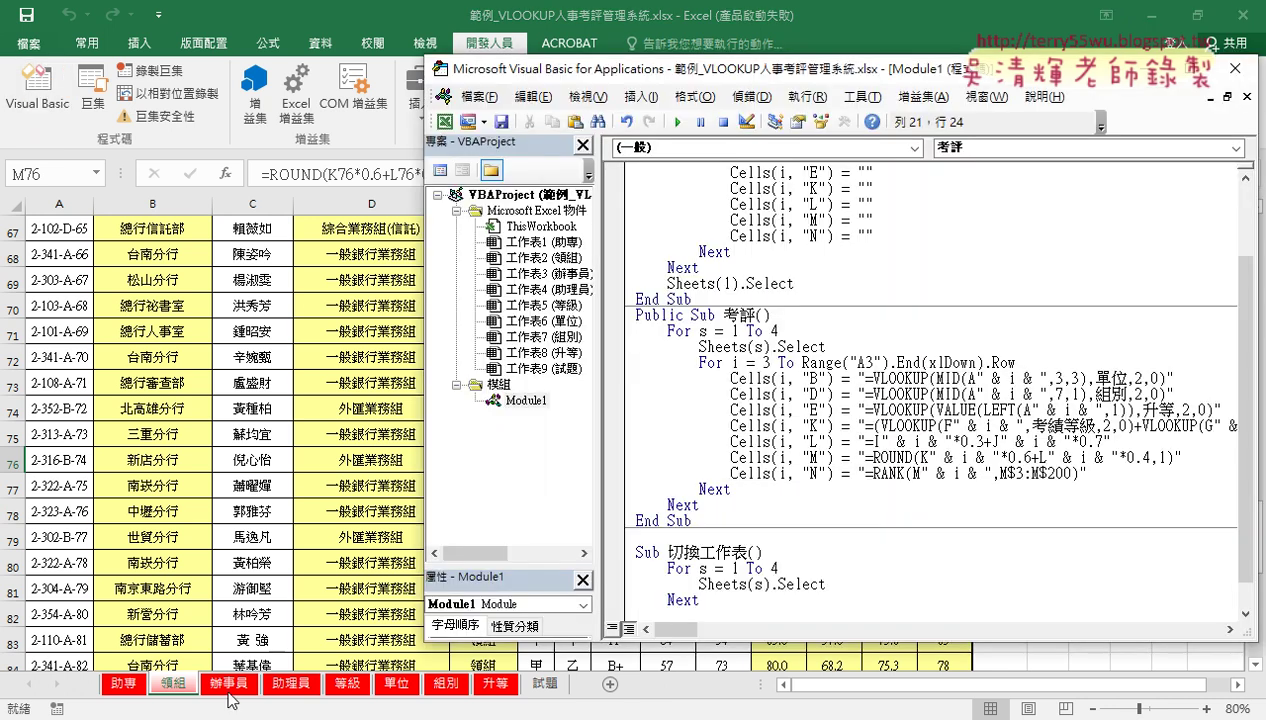
{"action": "left_click", "coordinate": [229, 684]}
{"action": "scroll", "coordinate": [895, 523], "scroll_direction": "down", "scroll_amount": 1}
{"action": "scroll", "coordinate": [895, 523], "scroll_direction": "down", "scroll_amount": 5}
{"action": "scroll", "coordinate": [895, 523], "scroll_direction": "down", "scroll_amount": 1}
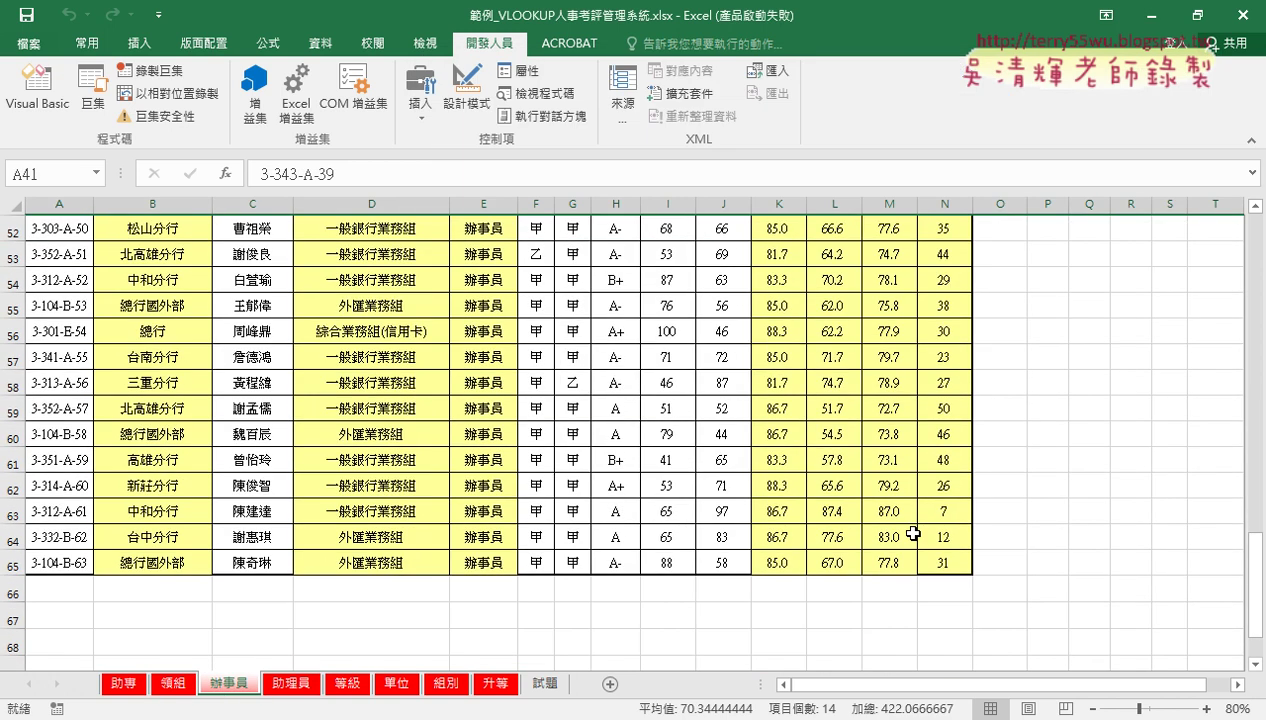
{"action": "left_click", "coordinate": [291, 684]}
{"action": "scroll", "coordinate": [999, 500], "scroll_direction": "down", "scroll_amount": 4}
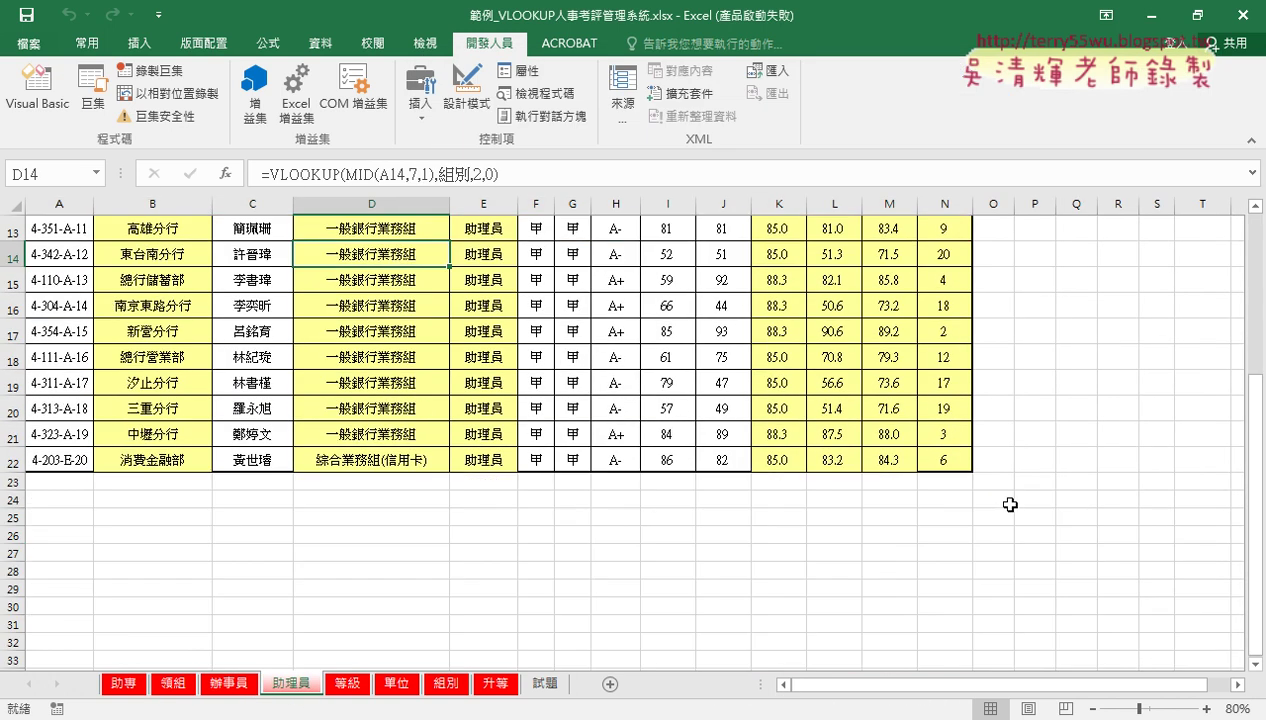
{"action": "left_click", "coordinate": [134, 684]}
{"action": "left_click", "coordinate": [45, 103]}
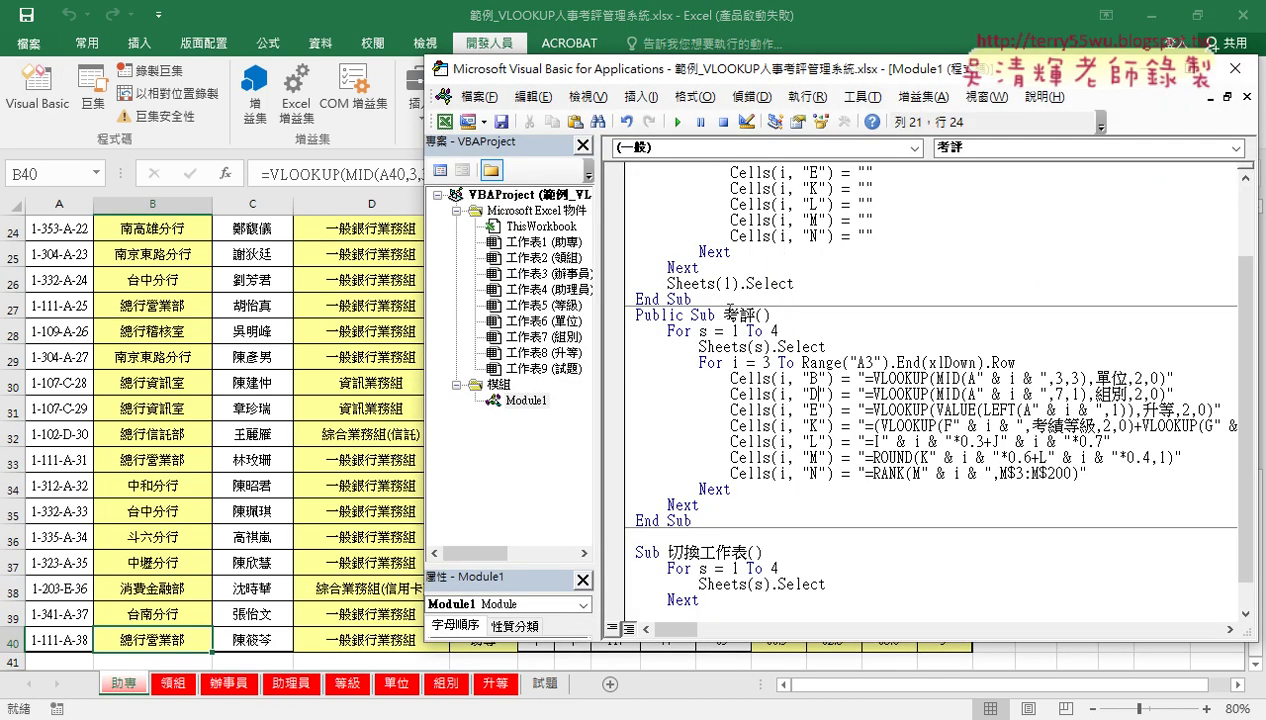
Widen the VBA editor, highlight 200 in the RANK range M$3:M$200, then return to 助專 cell M40
{"action": "left_click_drag", "start_coordinate": [850, 70], "coordinate": [615, 40]}
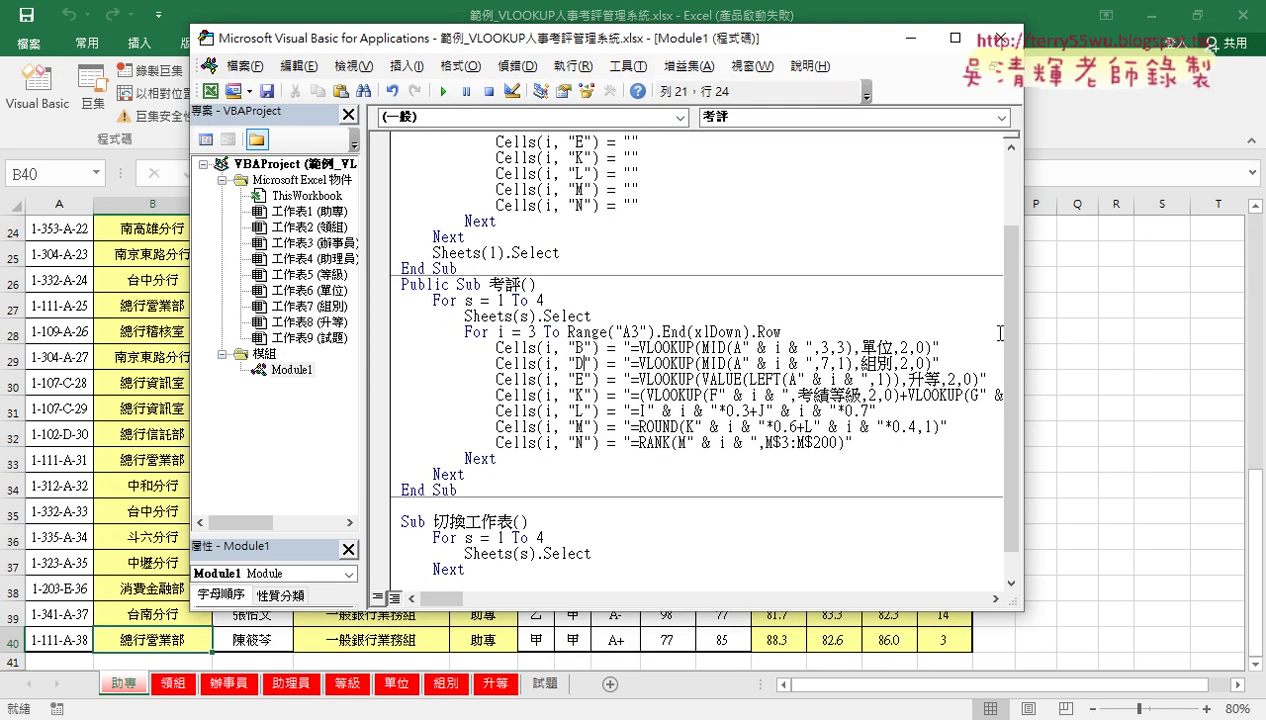
{"action": "left_click_drag", "start_coordinate": [1022, 335], "coordinate": [1173, 335]}
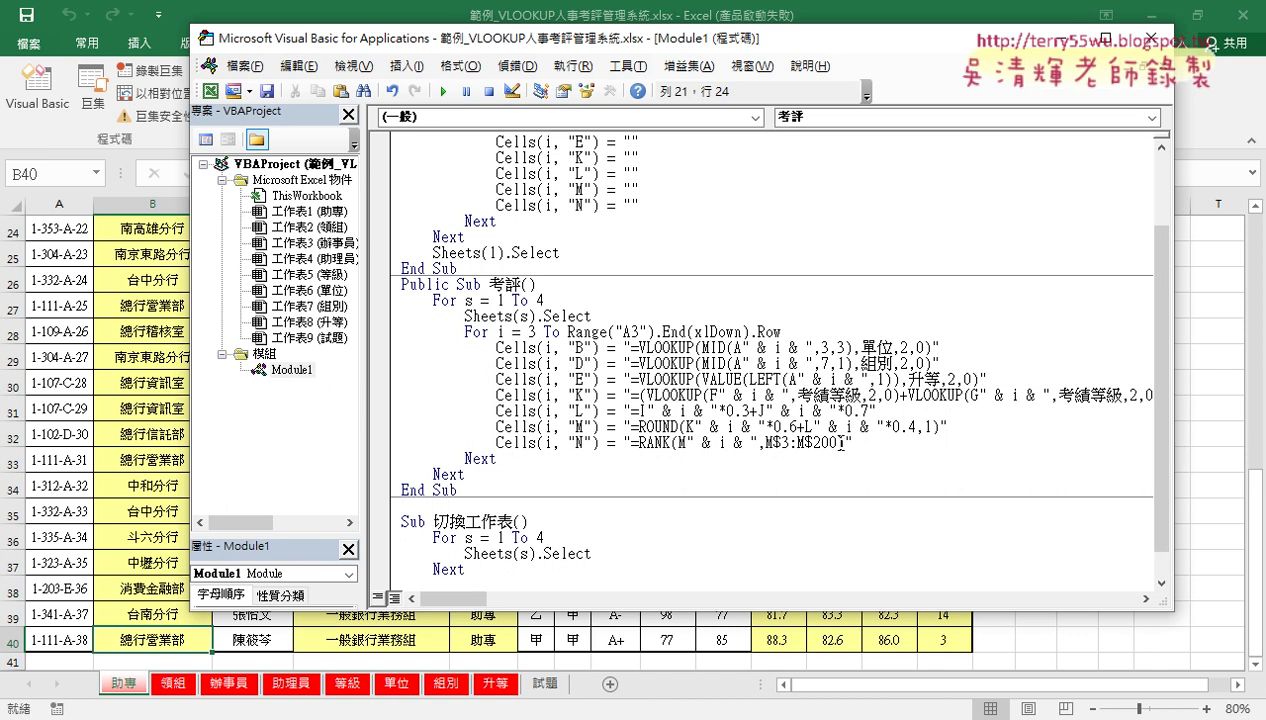
{"action": "left_click_drag", "start_coordinate": [813, 443], "coordinate": [839, 447]}
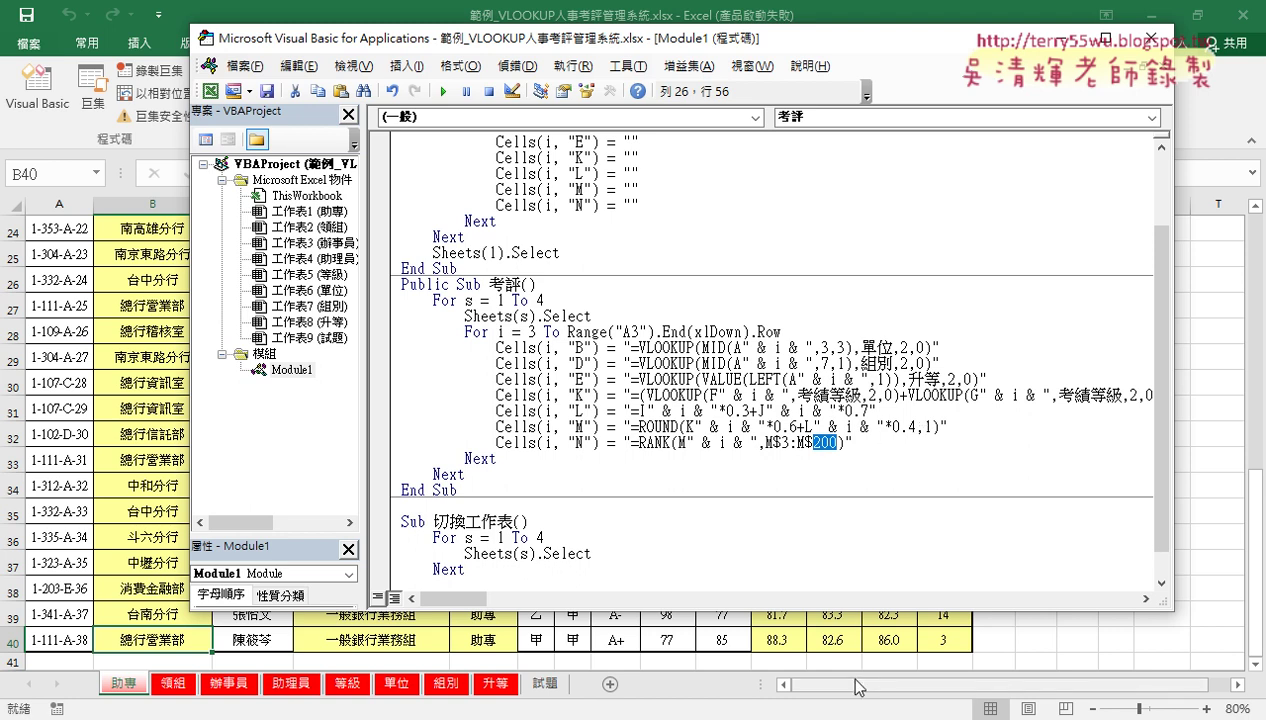
{"action": "left_click", "coordinate": [897, 643]}
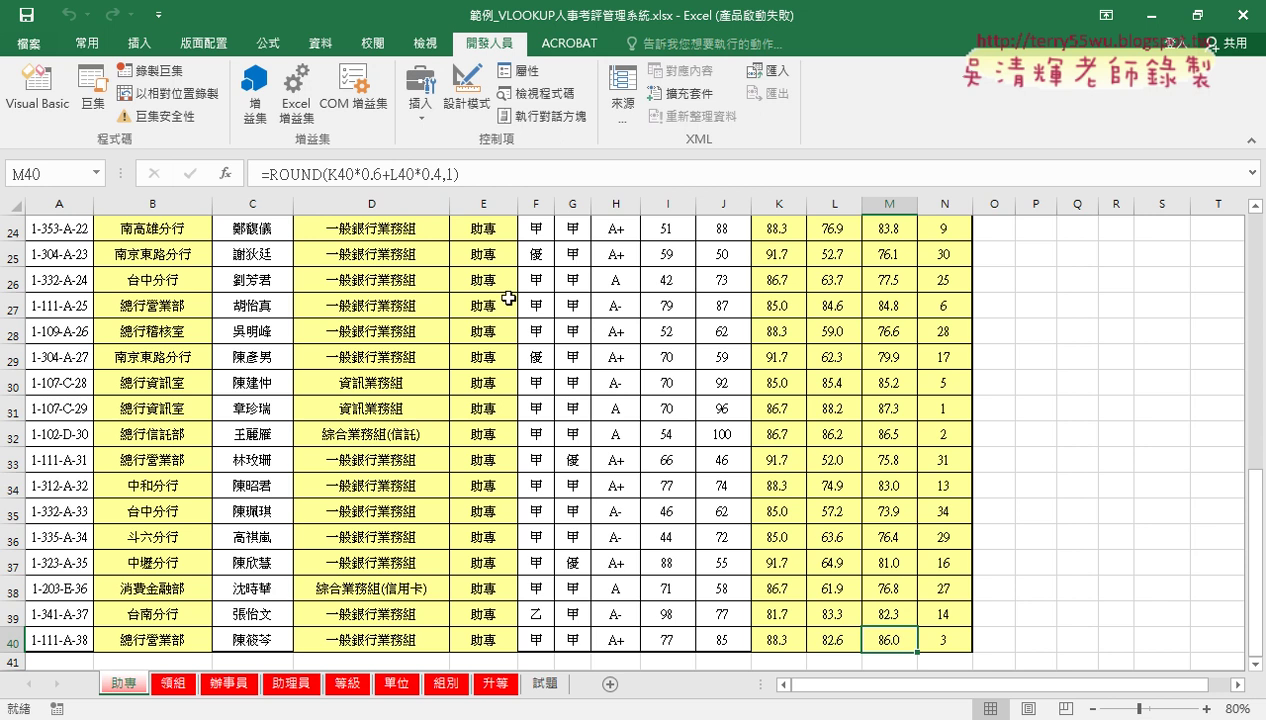
Verify the rank formulas in 助專 N40 and 領組 N101 both use M$3:M$200, leaving them unchanged
{"action": "left_click", "coordinate": [923, 641]}
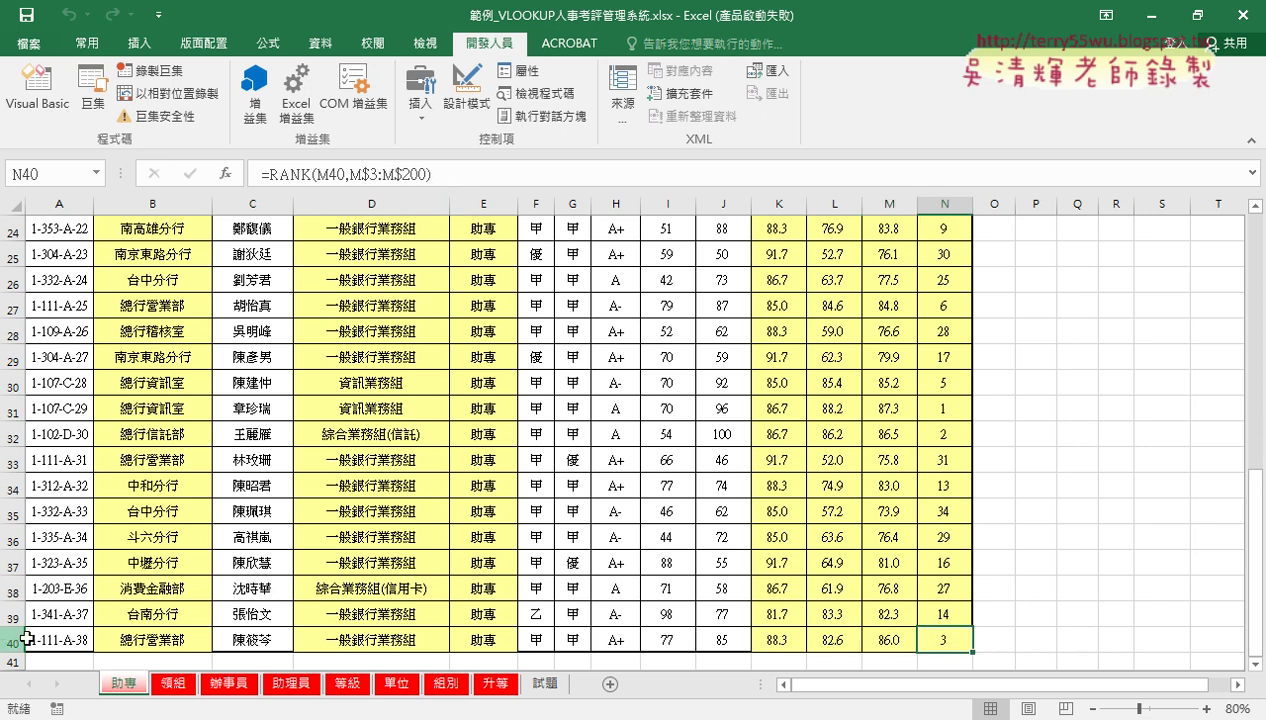
{"action": "left_click", "coordinate": [170, 684]}
{"action": "scroll", "coordinate": [817, 566], "scroll_direction": "down", "scroll_amount": 10}
{"action": "scroll", "coordinate": [817, 566], "scroll_direction": "down", "scroll_amount": 3}
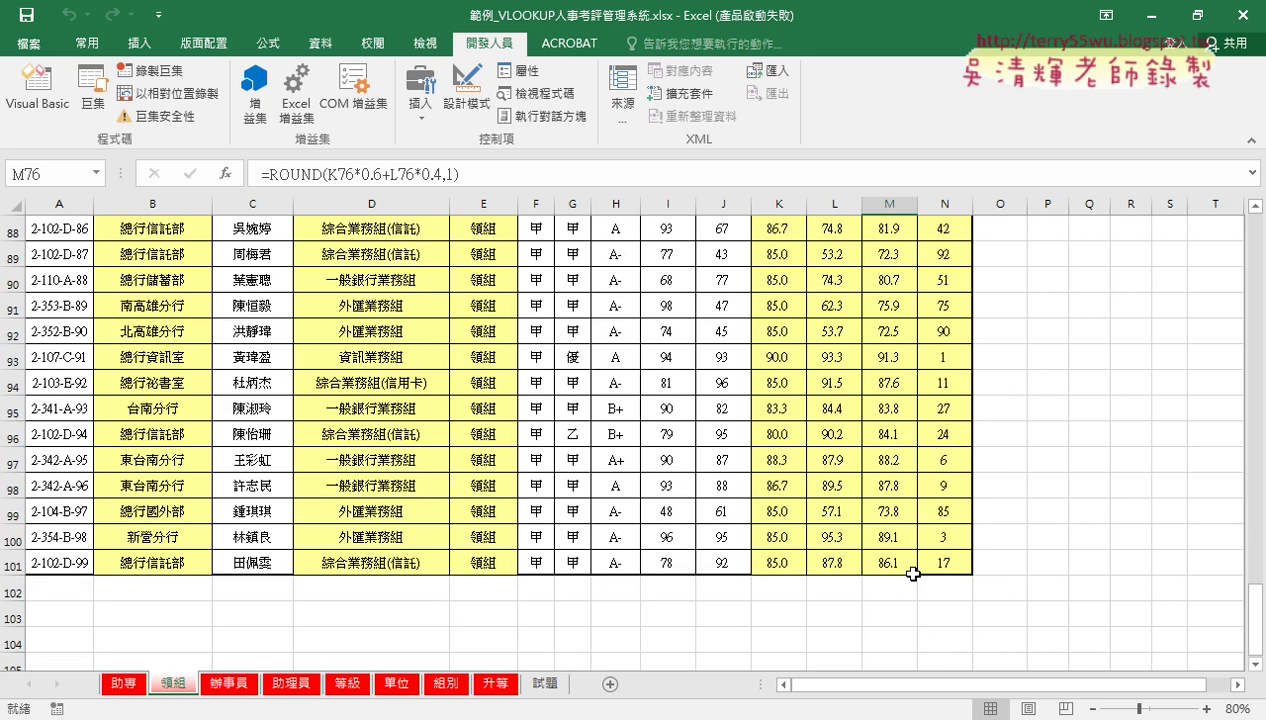
{"action": "scroll", "coordinate": [817, 566], "scroll_direction": "down", "scroll_amount": 1}
{"action": "left_click", "coordinate": [945, 485]}
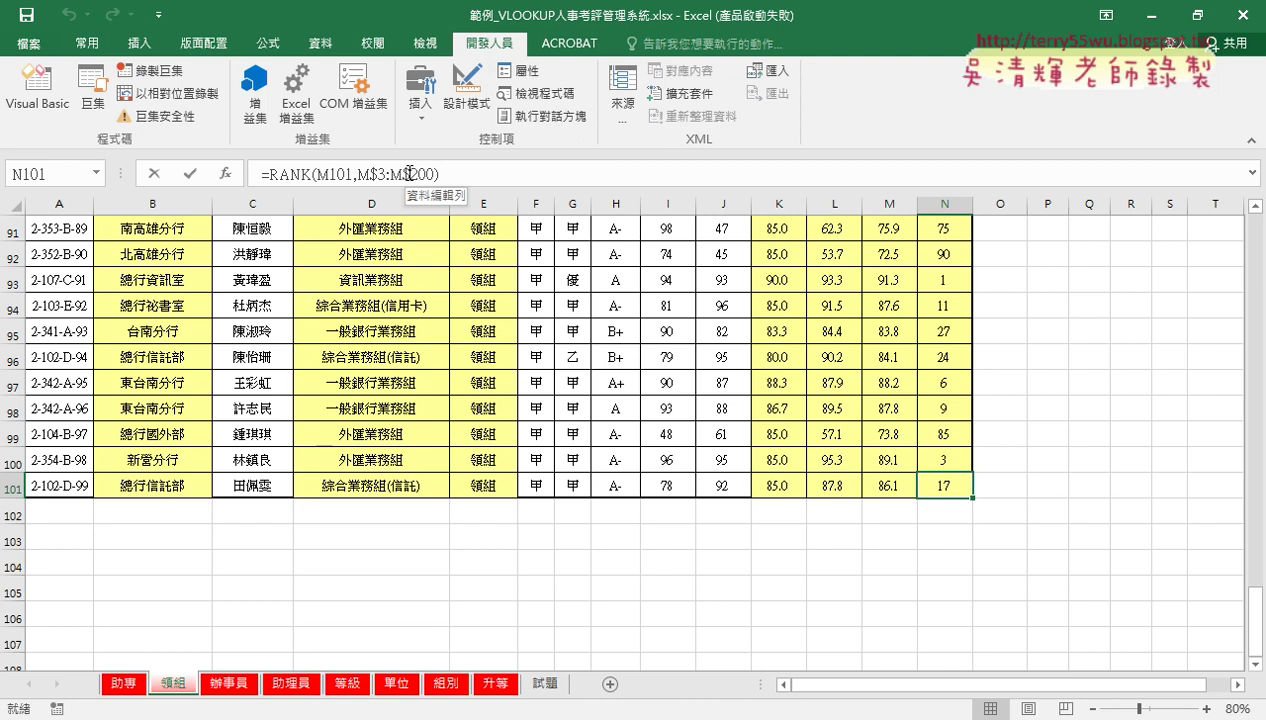
{"action": "left_click_drag", "start_coordinate": [409, 174], "coordinate": [435, 177]}
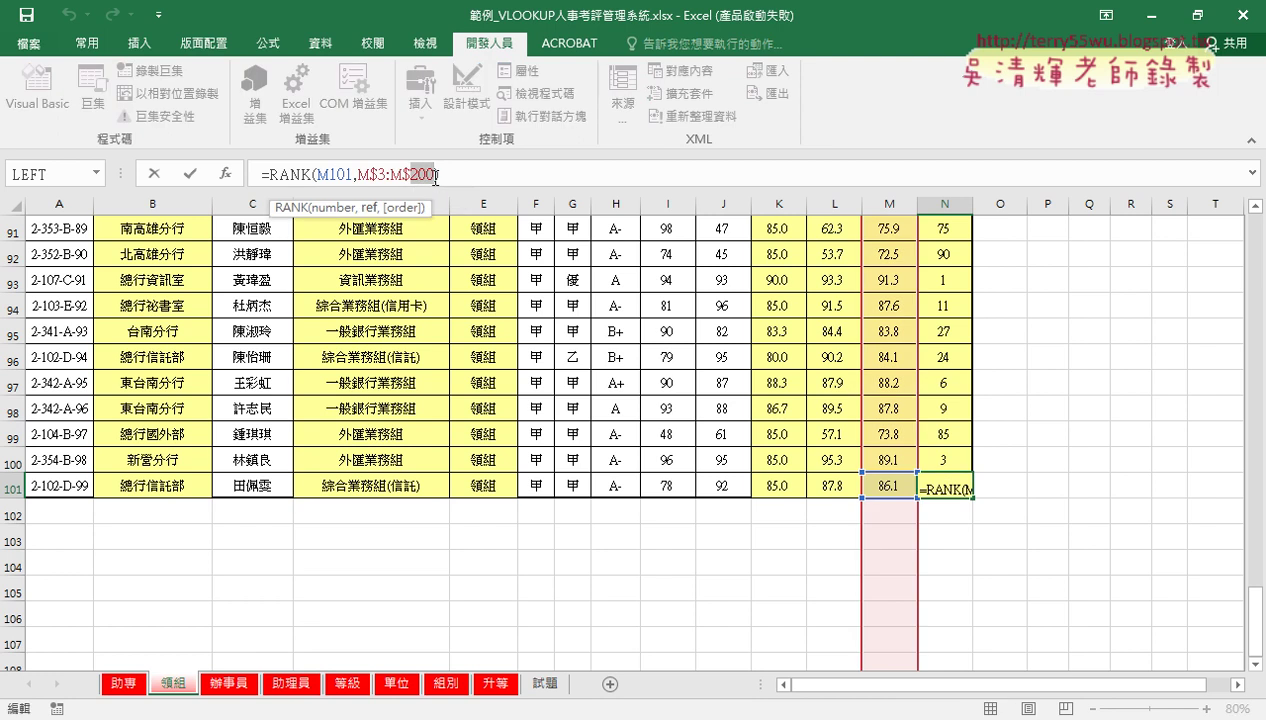
{"action": "left_click", "coordinate": [154, 172]}
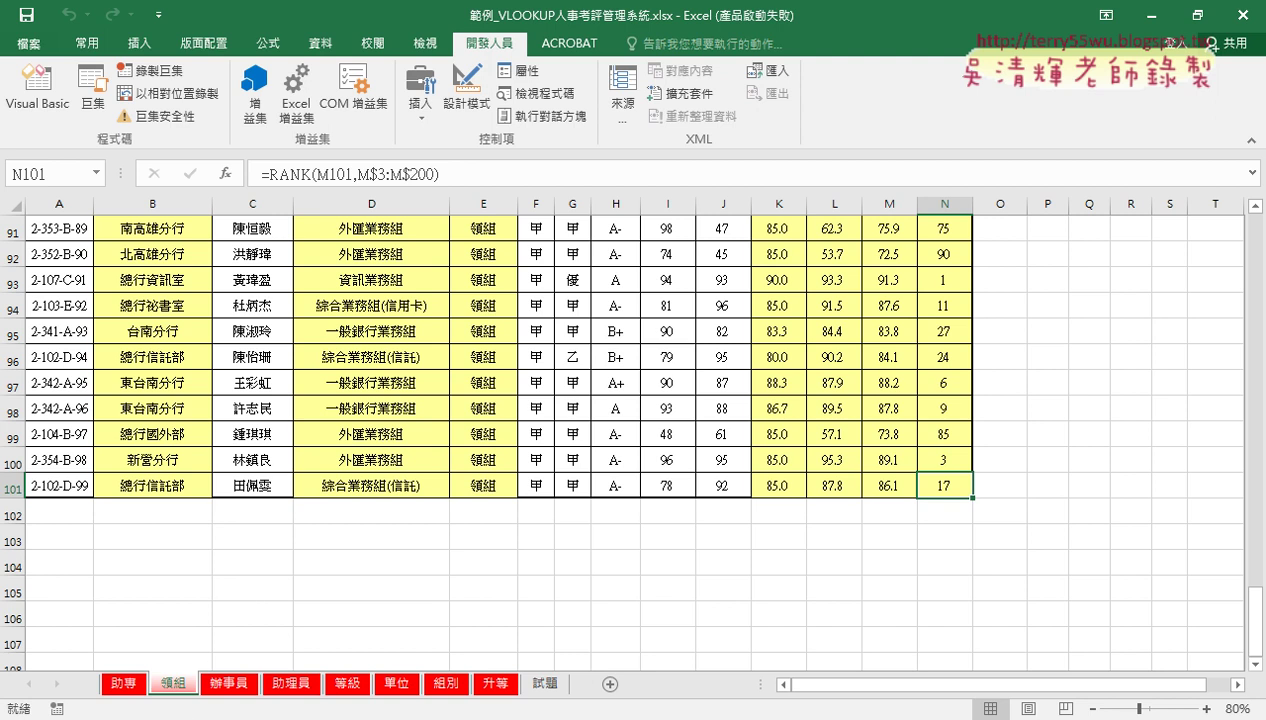
{"action": "mouse_move", "coordinate": [318, 719]}
{"action": "left_click", "coordinate": [395, 636]}
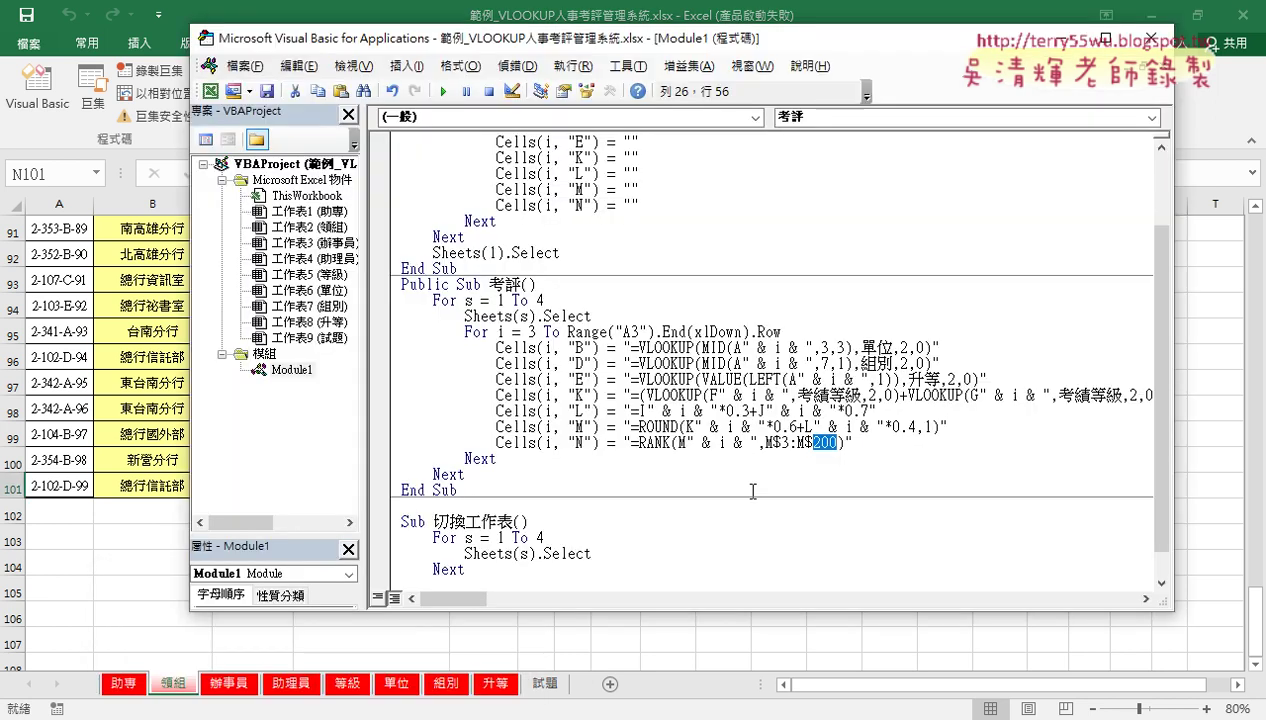
{"action": "scroll", "coordinate": [831, 450], "scroll_direction": "up", "scroll_amount": 2}
{"action": "left_click", "coordinate": [615, 347]}
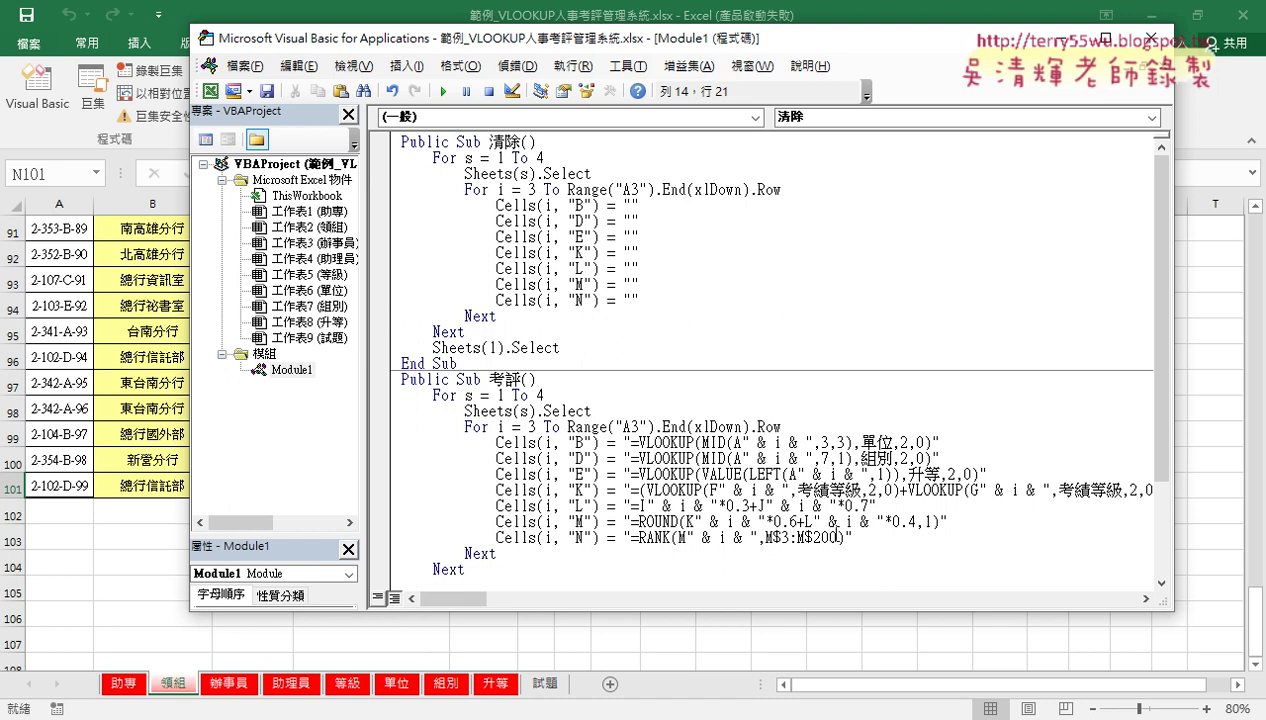
{"action": "double_click", "coordinate": [830, 537]}
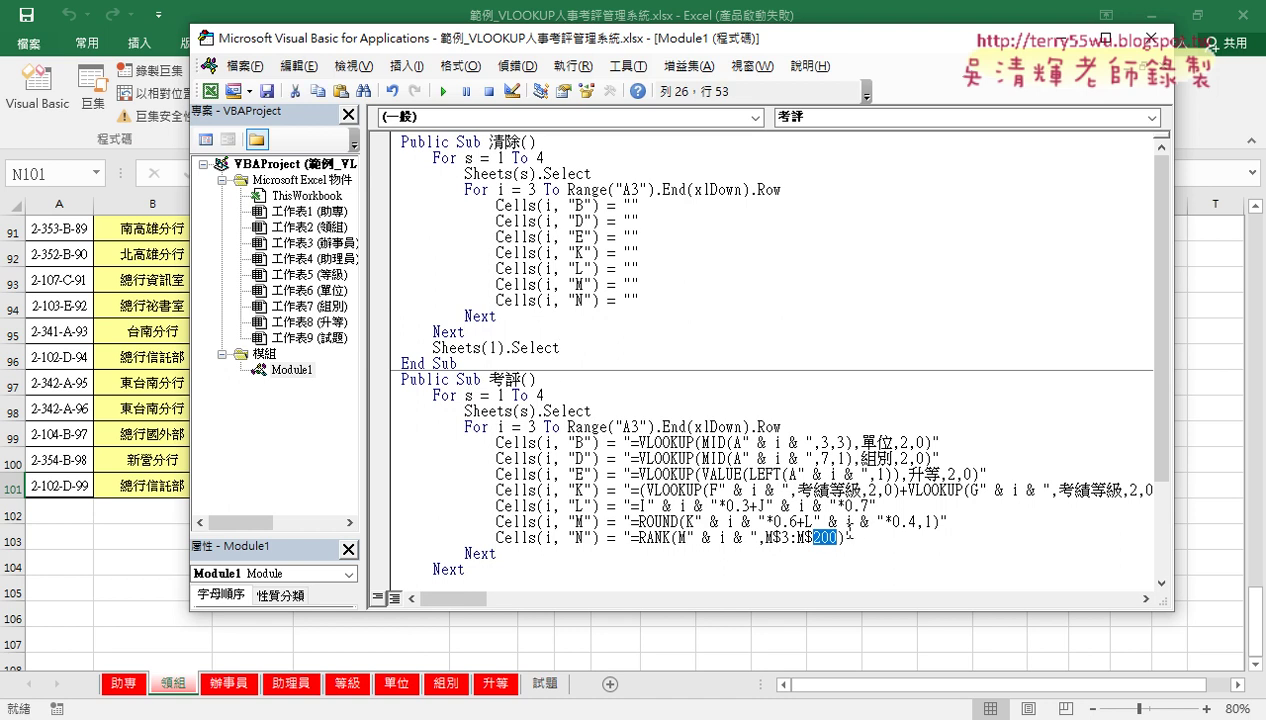